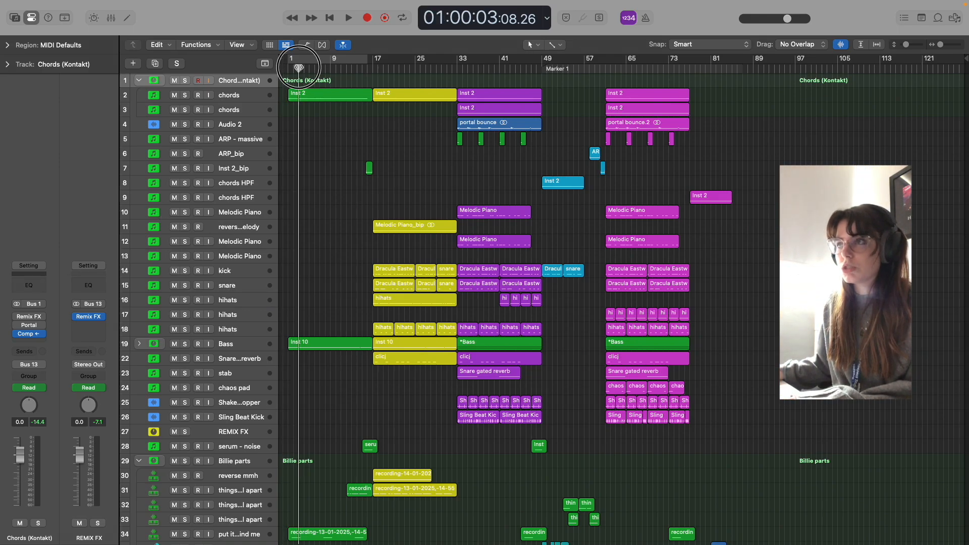
Step: Play the arrangement from the beginning and collapse the Billie parts track stack
scroll(359, 99, down, 10)
scroll(360, 100, up, 10)
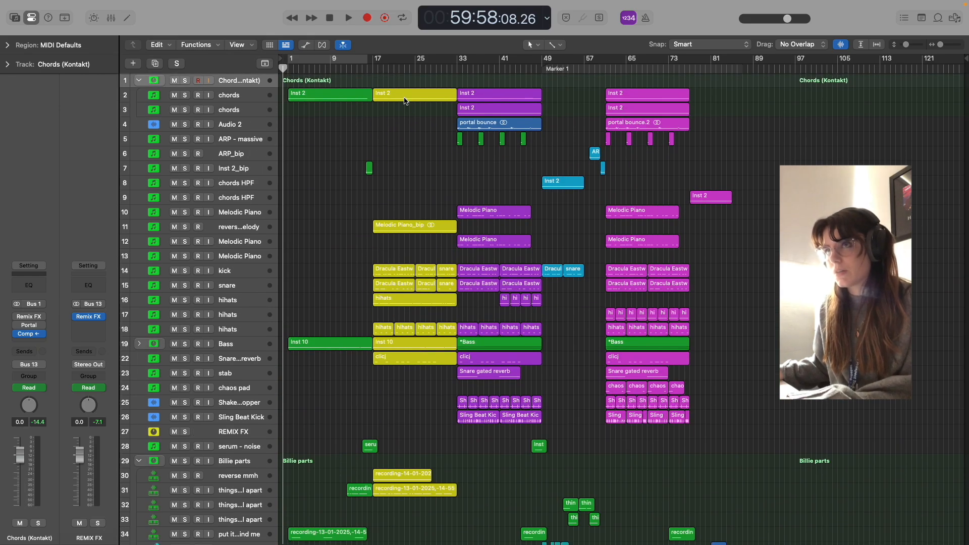
key(space)
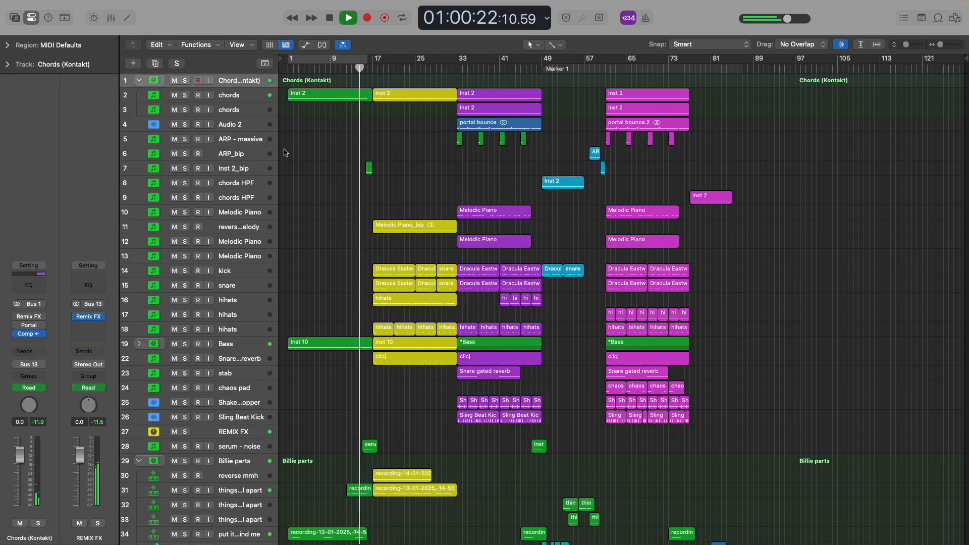
scroll(324, 324, down, 3)
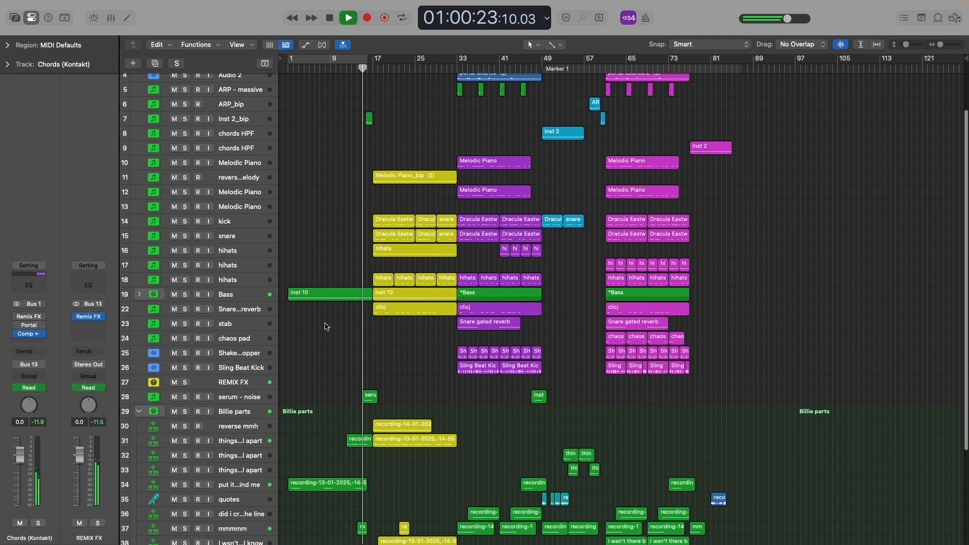
click(150, 411)
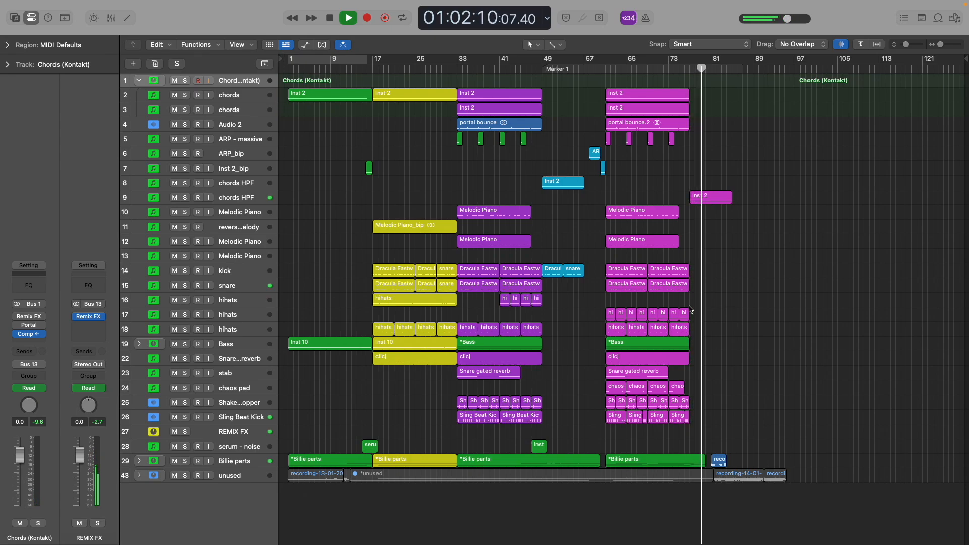
Step: Mute the REMIX FX track briefly to compare the sound, unmute it and stop playback
click(174, 431)
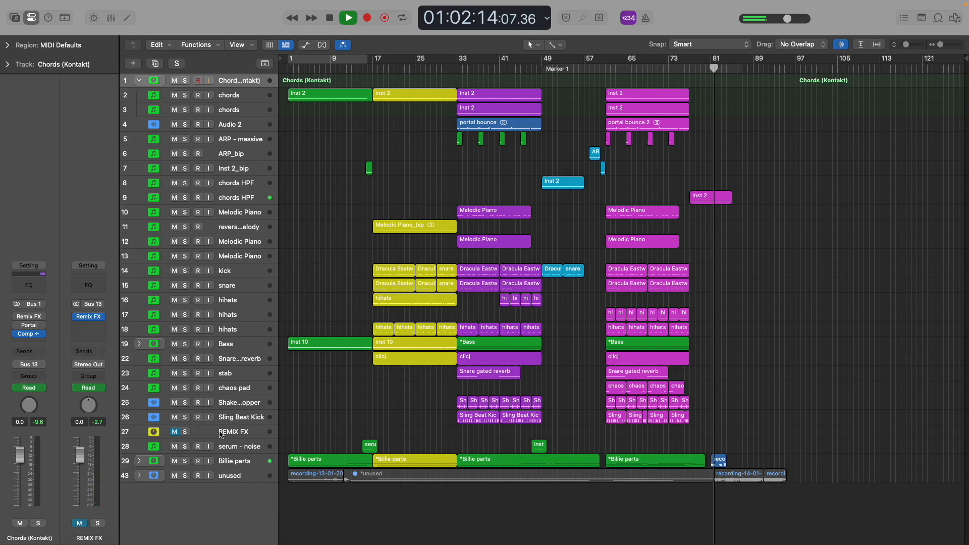
click(174, 431)
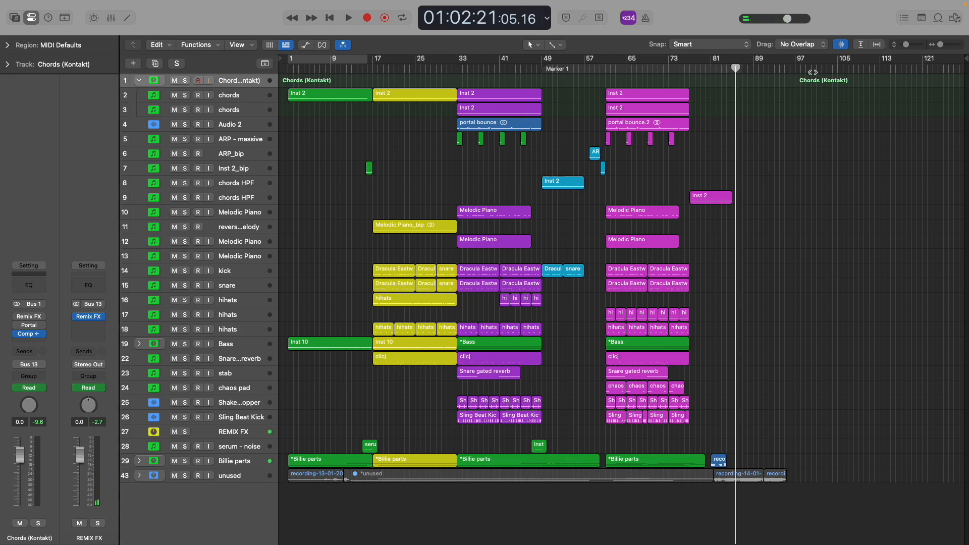
key(space)
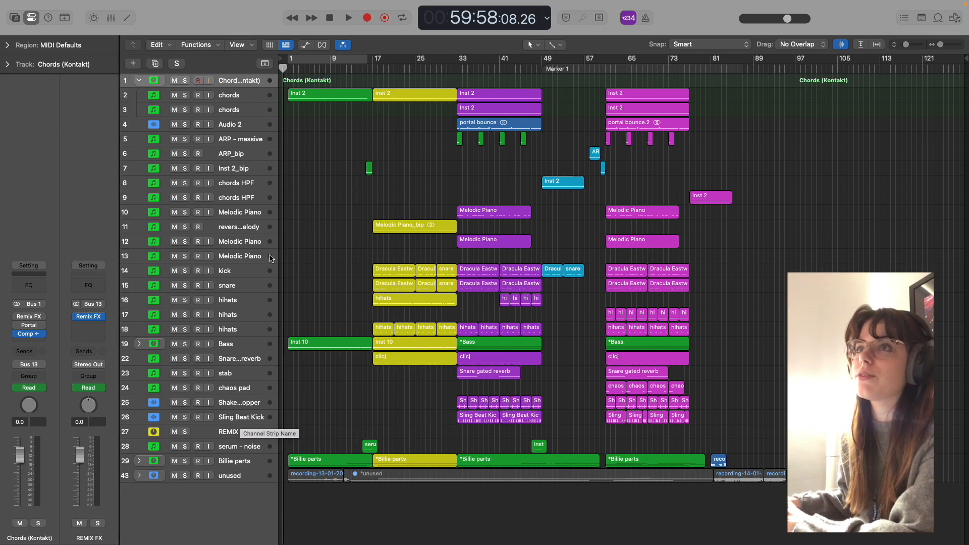
Step: Examine the Arpeligrano chord set in Kontakt 8 on the first chords track, play its chords and close the instrument
click(212, 100)
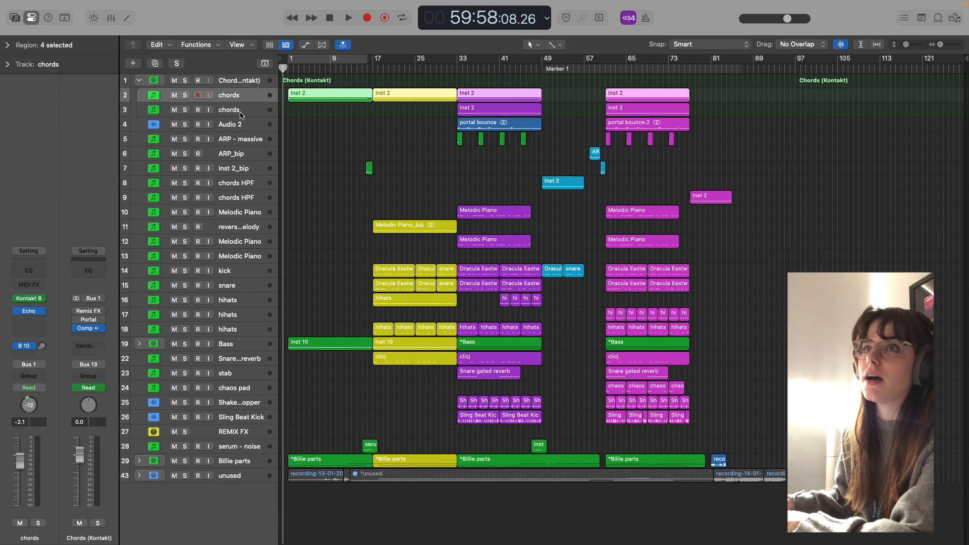
click(32, 298)
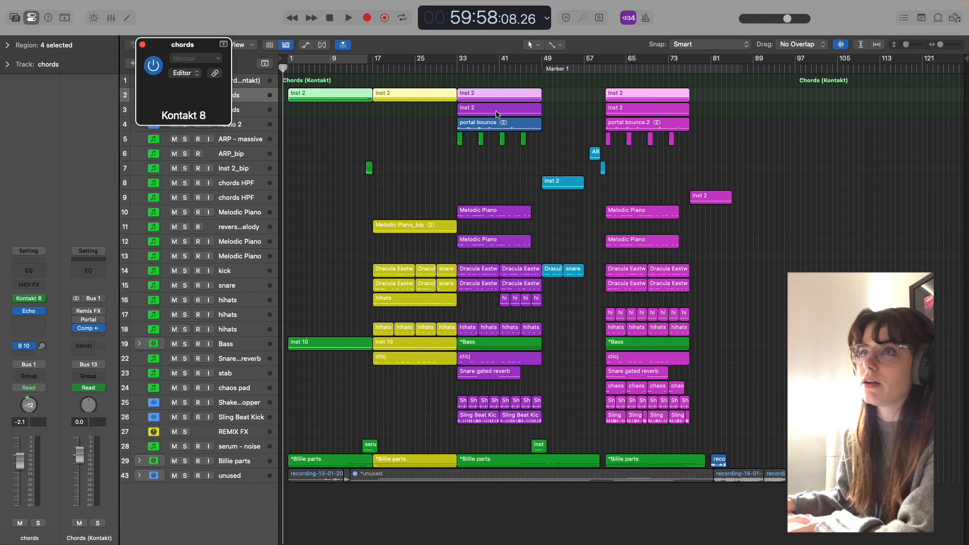
drag(437, 86, 423, 114)
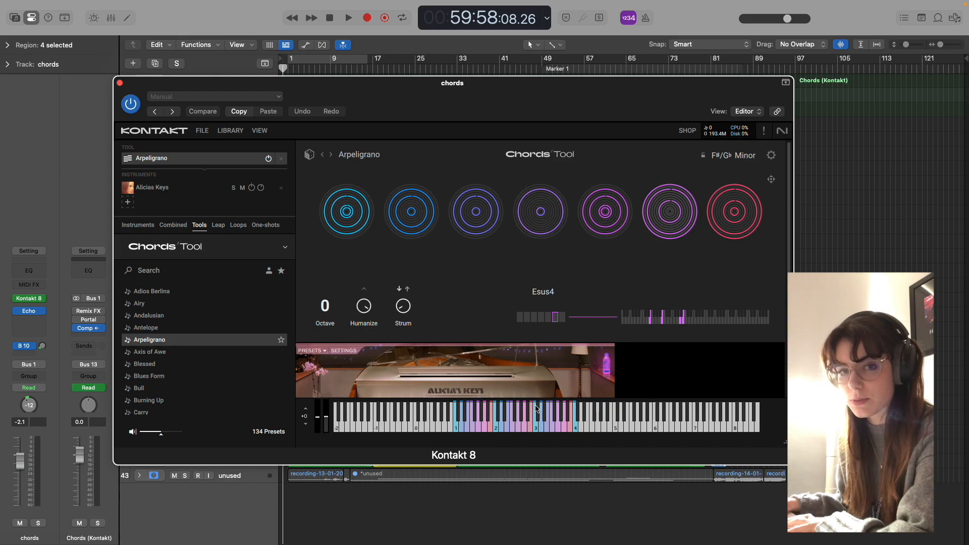
mouse_move(414, 263)
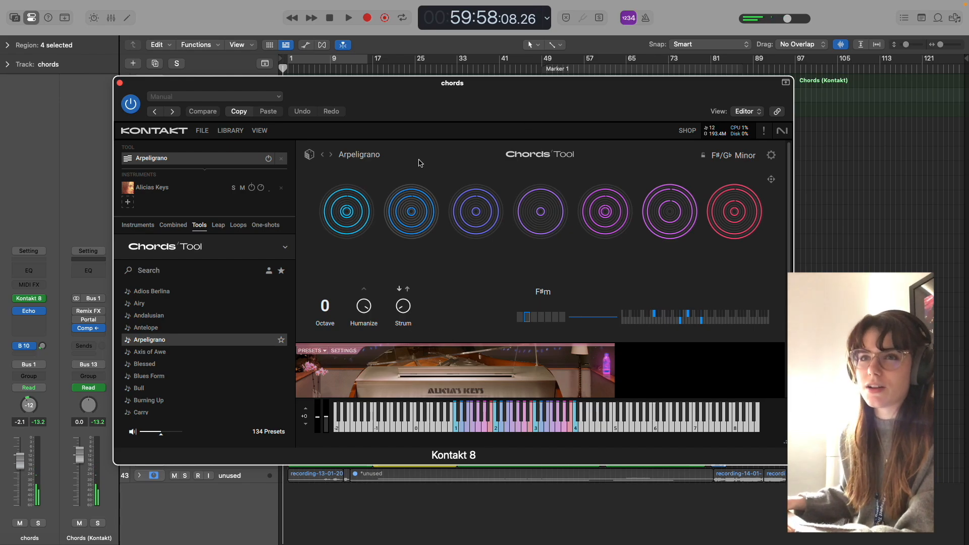
mouse_move(471, 231)
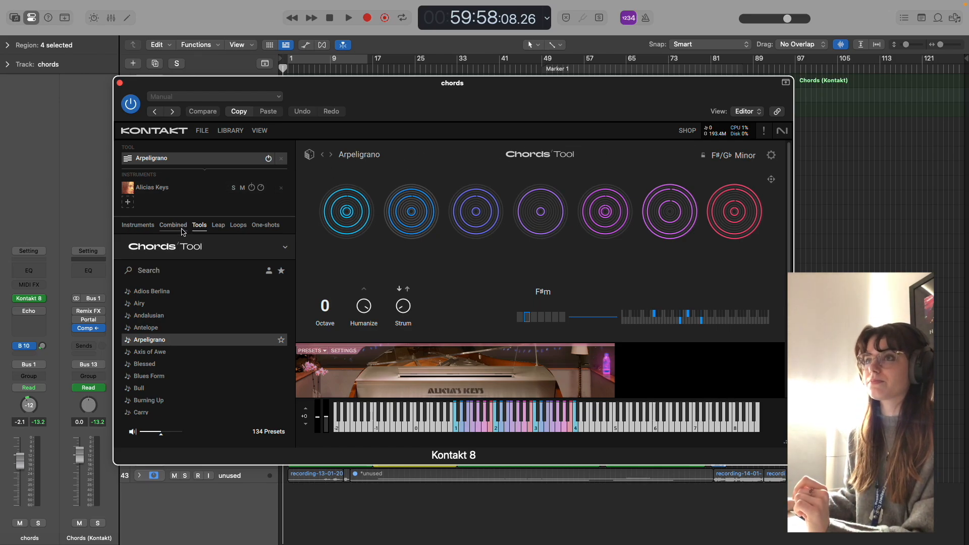
click(358, 215)
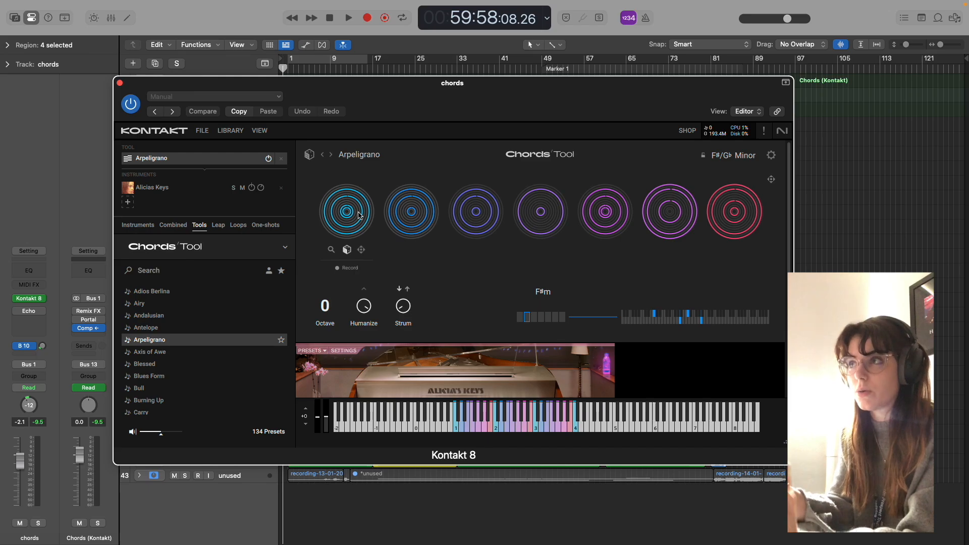
scroll(360, 215, down, 3)
scroll(474, 204, up, 3)
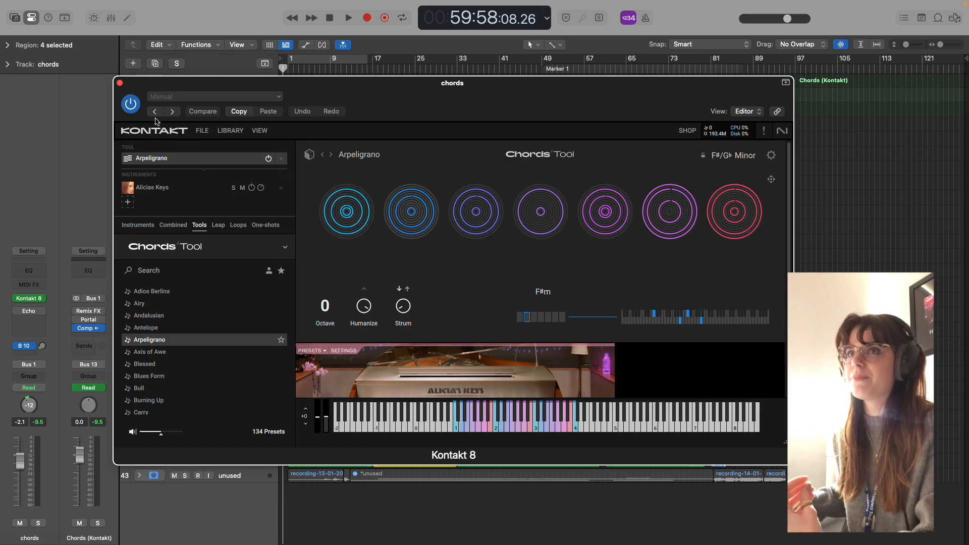
key(super+w)
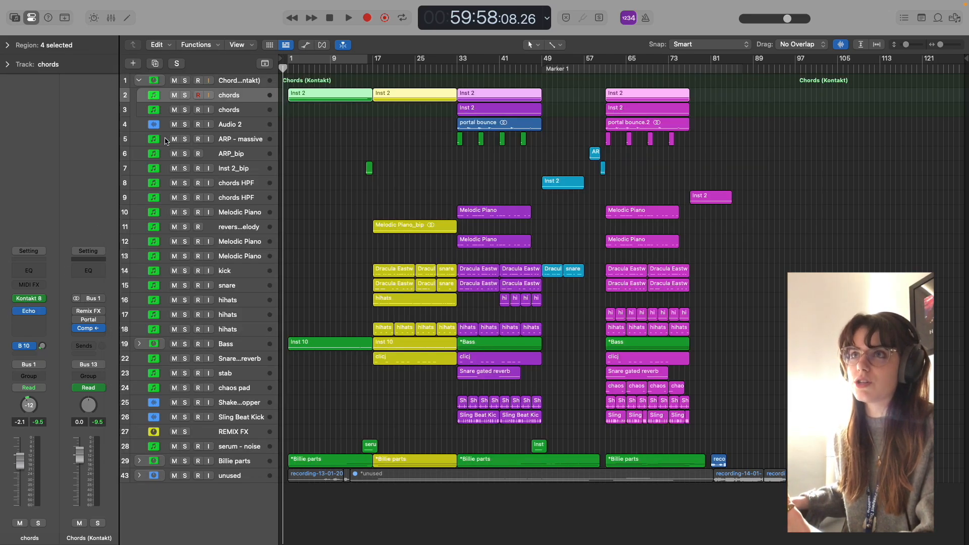
Step: Duplicate the second chords track and remove the Arpeligrano tool from Kontakt 8 on the copy
click(210, 112)
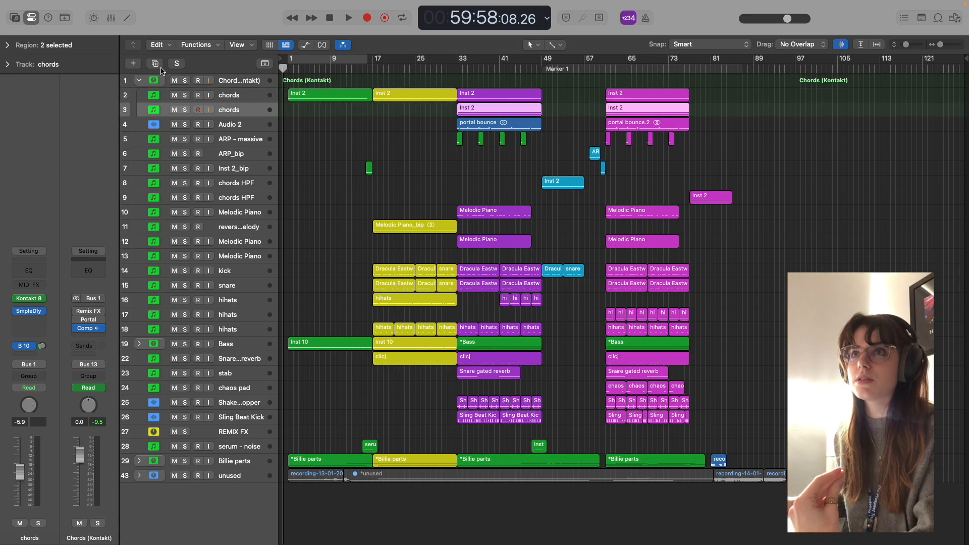
key(super+d)
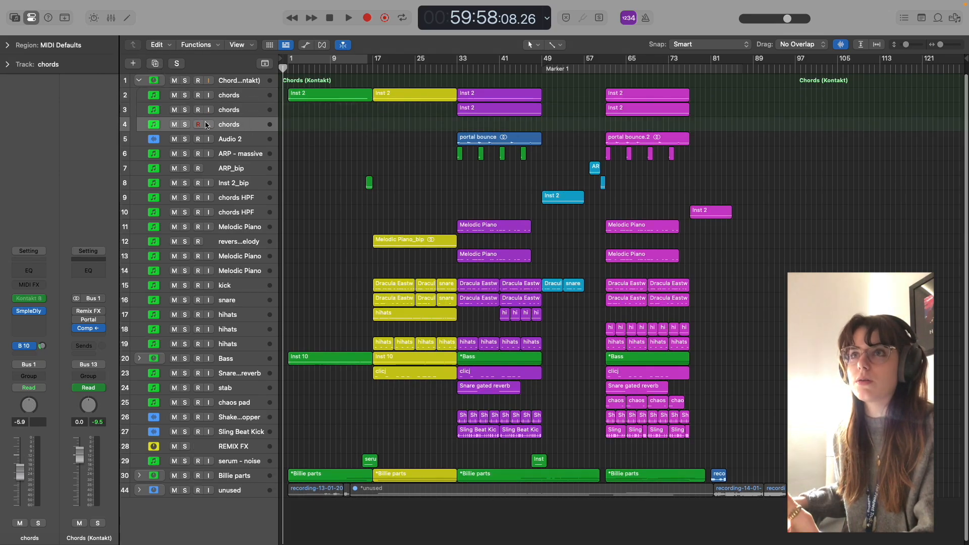
click(29, 298)
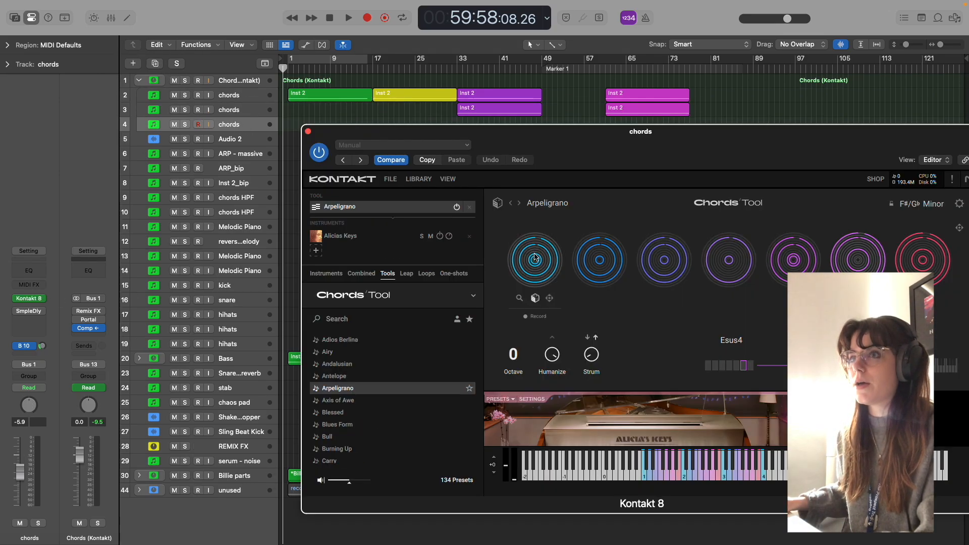
click(468, 209)
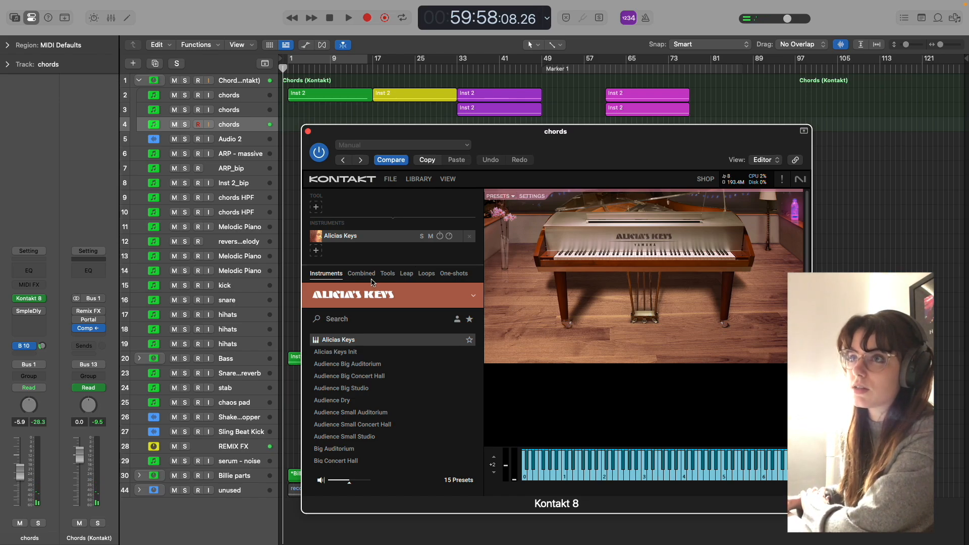
Step: Add the Chords tool to Alicias Keys in Kontakt 8 and load its Flaw preset
click(388, 274)
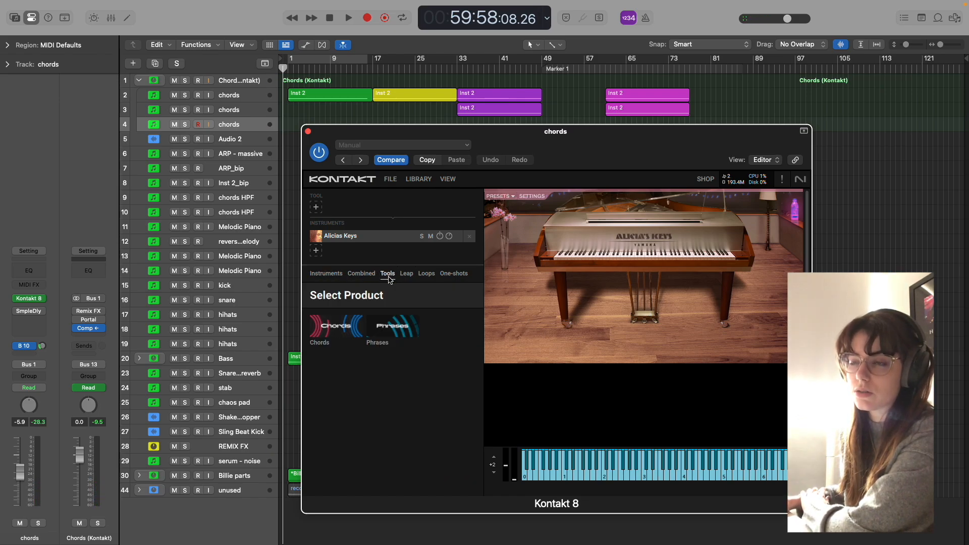
click(343, 329)
scroll(378, 359, down, 10)
drag(381, 381, 378, 367)
double_click(358, 382)
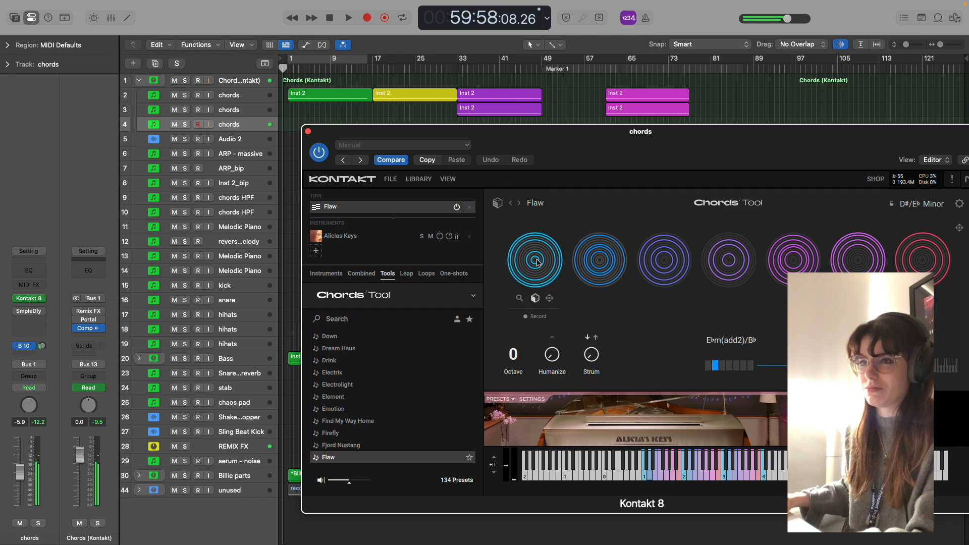
Step: Audition the Find My Way Home chord preset and replace it with Firefly
drag(348, 421, 631, 285)
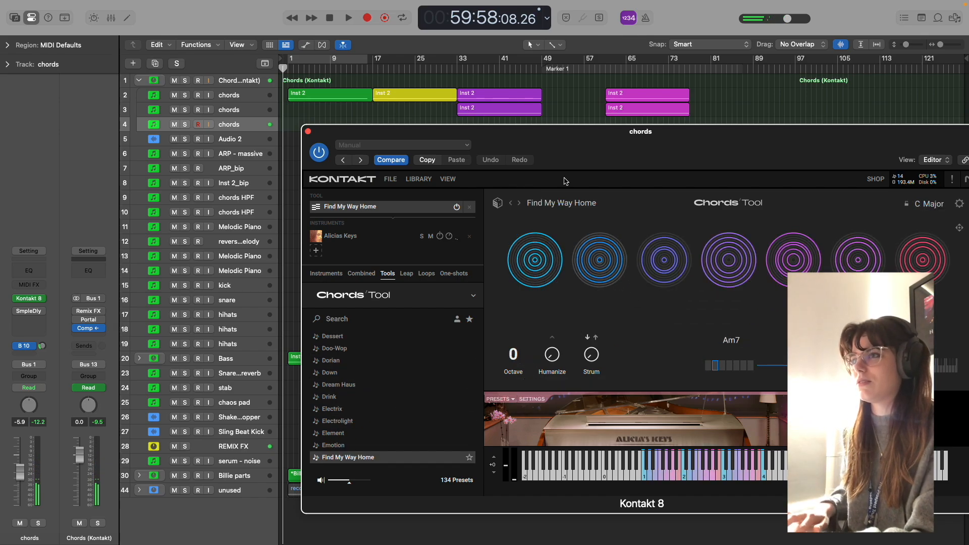
key(space)
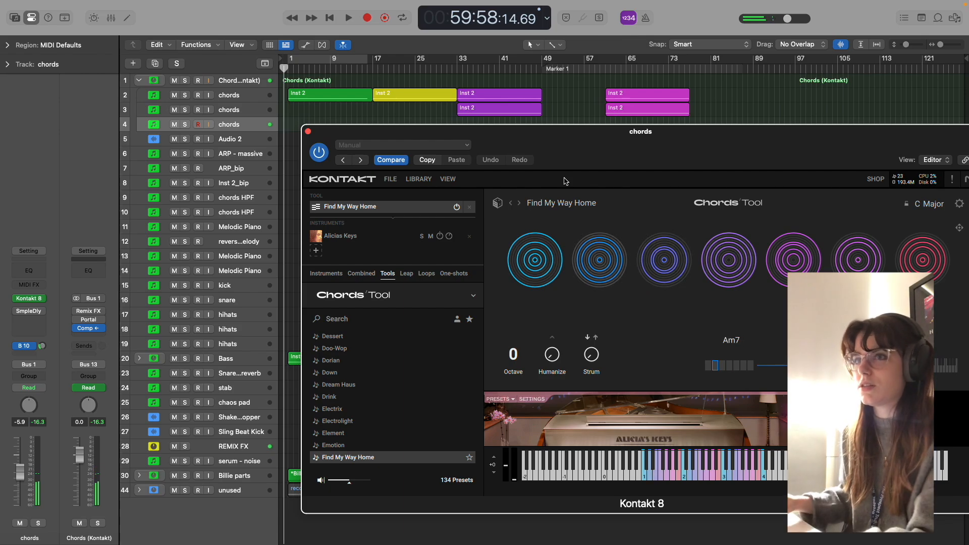
scroll(413, 384, down, 4)
double_click(388, 412)
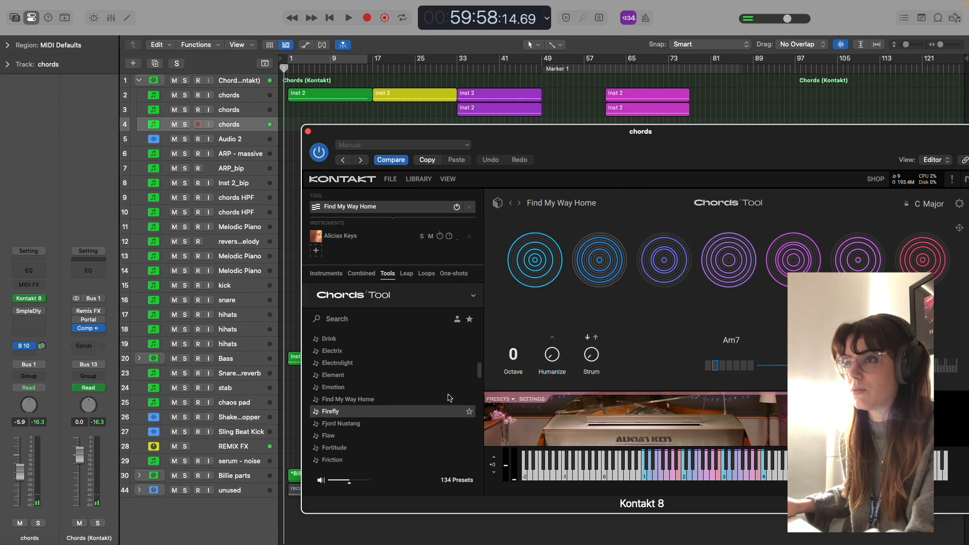
scroll(444, 399, up, 4)
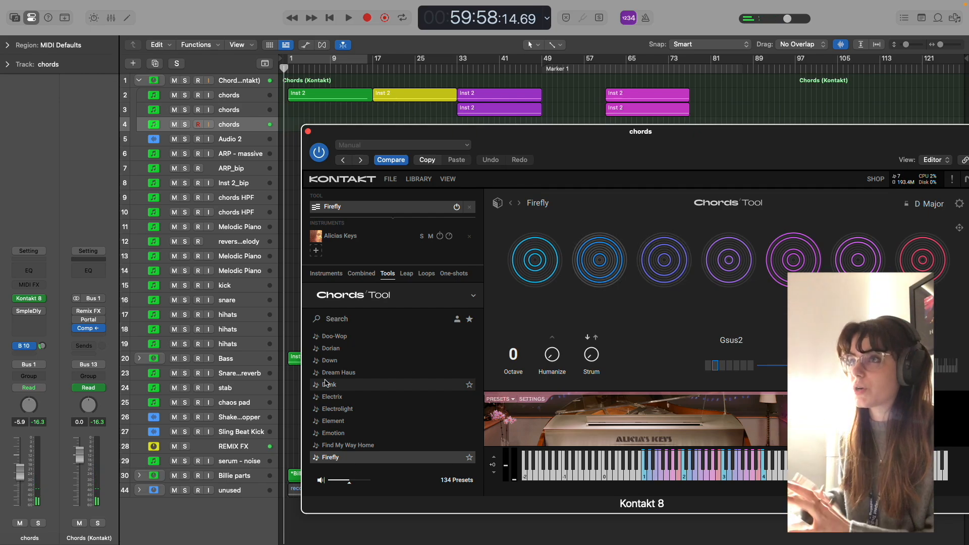
Step: Adjust the Humanize and Strum amounts of the Firefly chord set and bypass the track's B 10 send
mouse_move(601, 294)
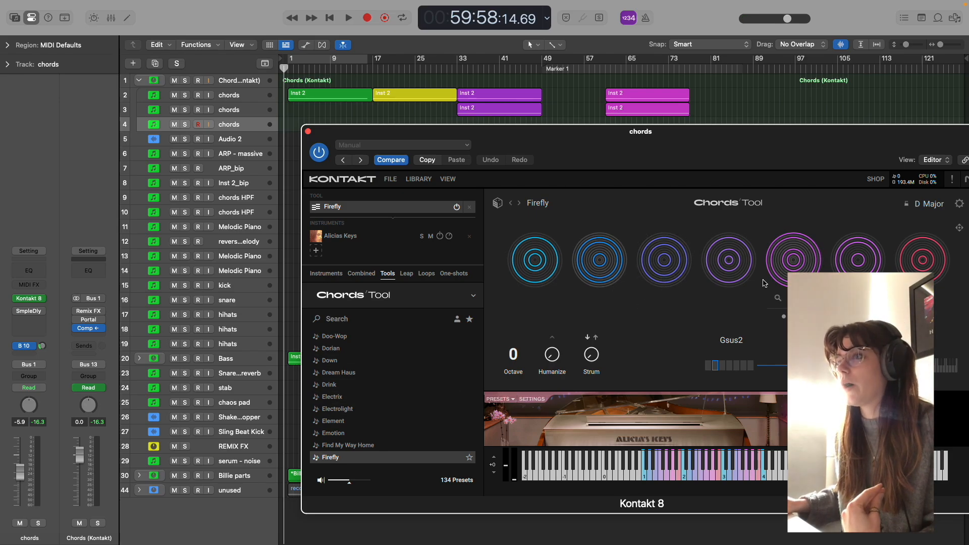
drag(552, 357, 563, 307)
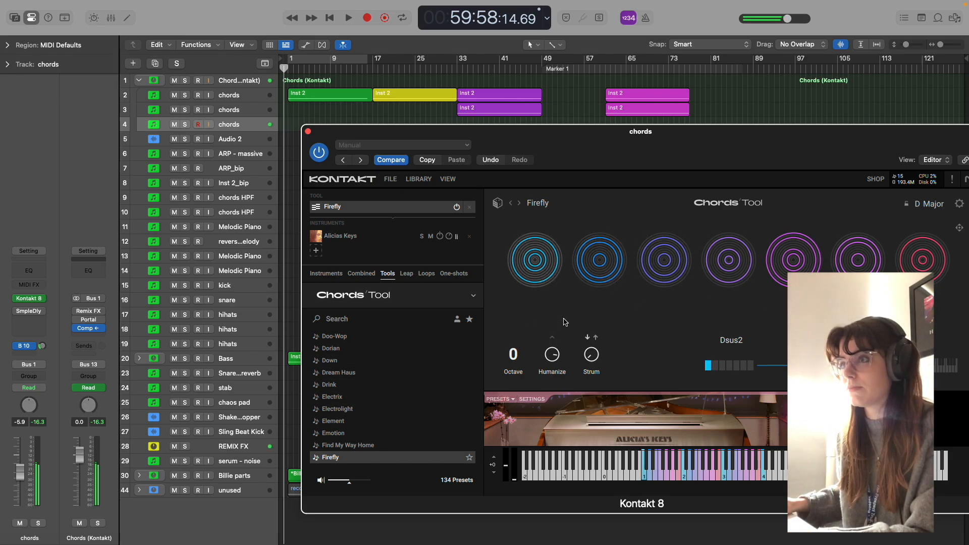
click(19, 346)
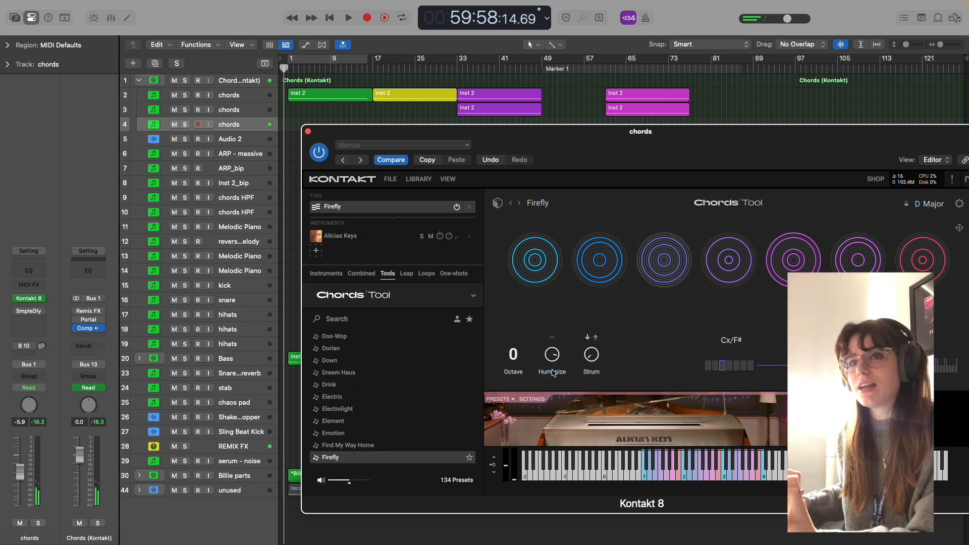
drag(594, 354, 596, 296)
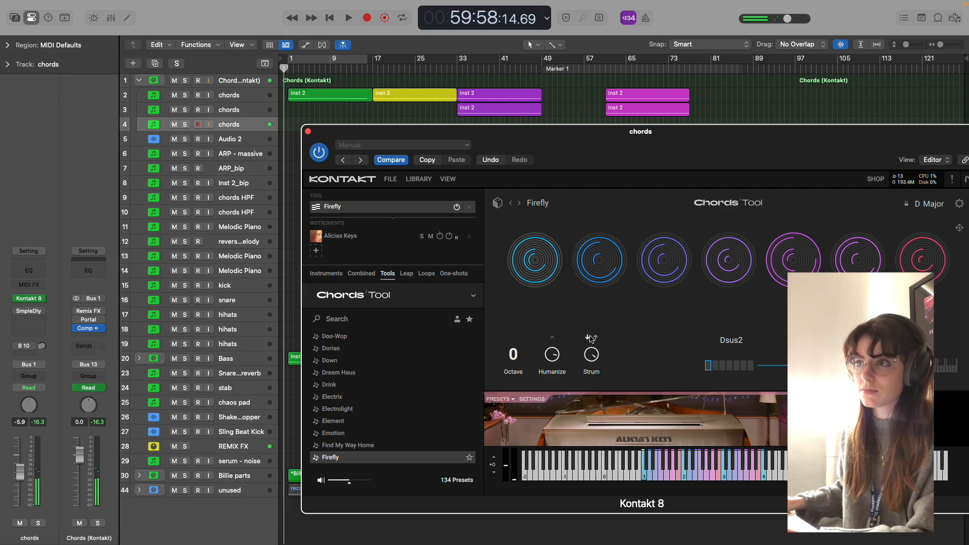
drag(592, 354, 591, 379)
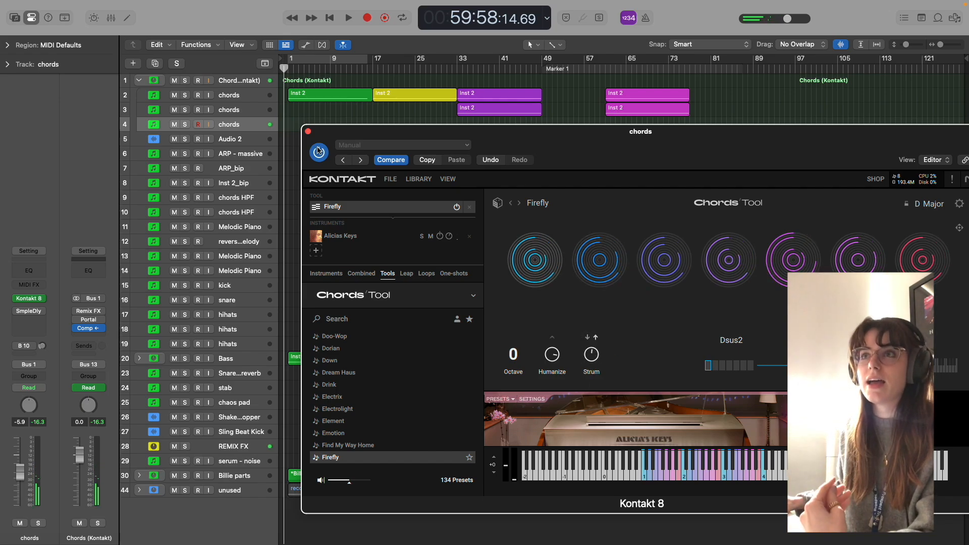
Step: Close Kontakt 8 and delete the duplicated chords track
drag(620, 131, 496, 115)
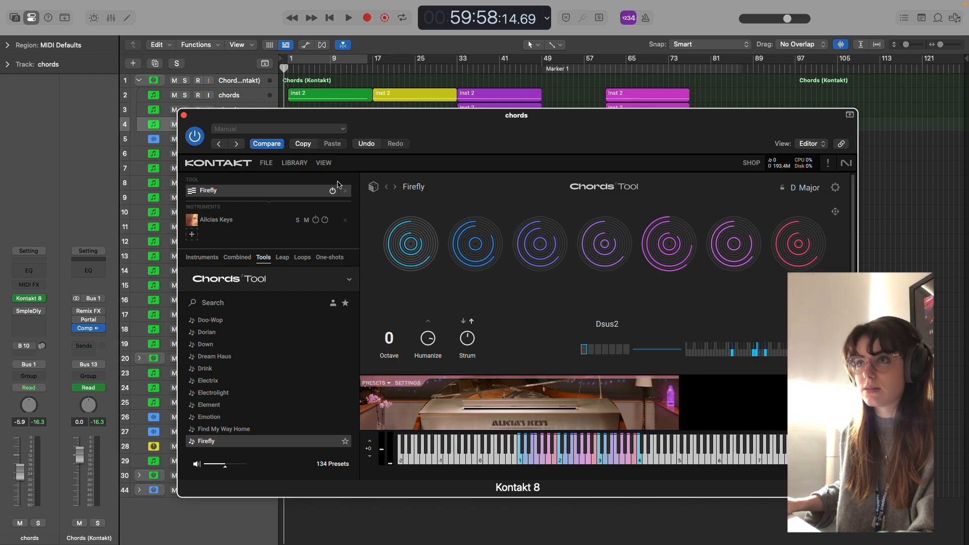
click(184, 115)
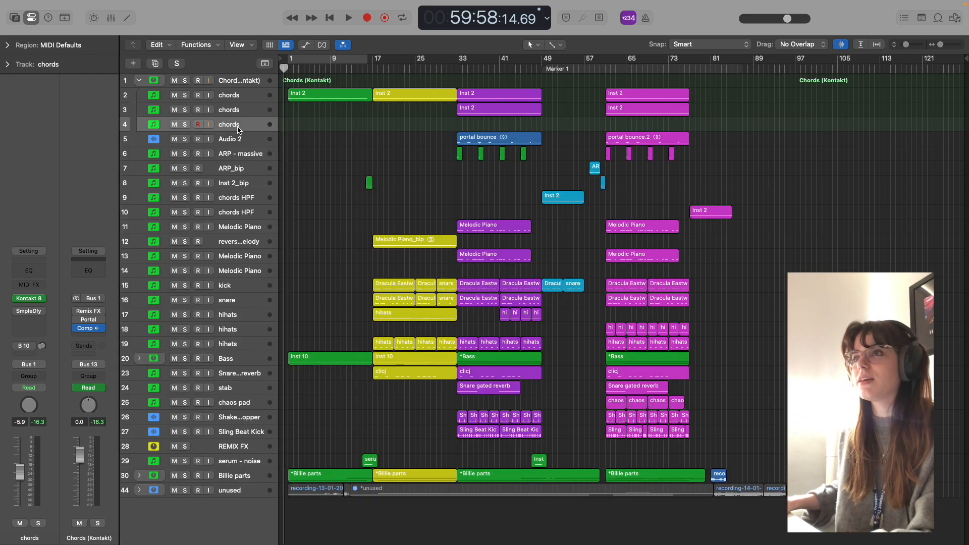
key(super+BackSpace)
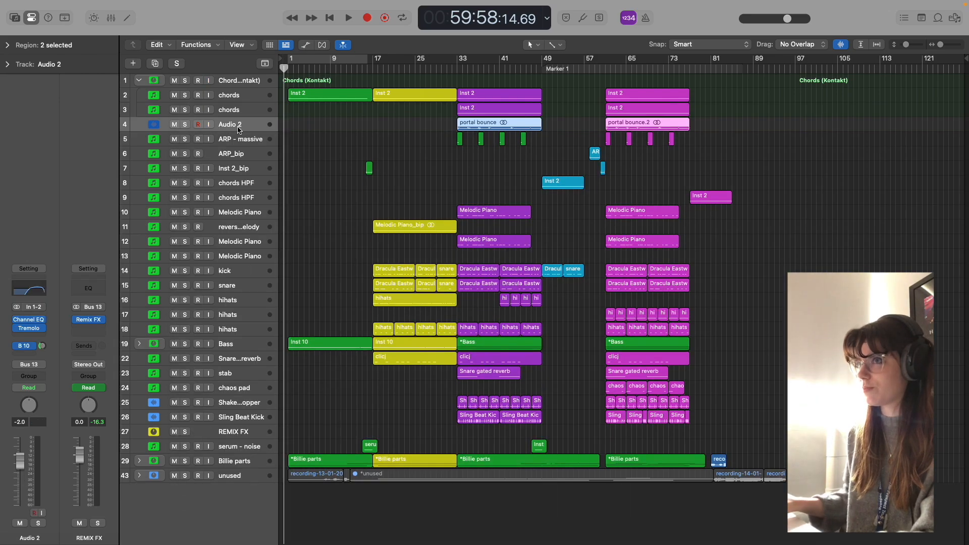
Step: Deselect the regions on the Audio 2 track and place the playhead at the start of Marker 1
click(343, 119)
drag(284, 73, 277, 123)
click(292, 69)
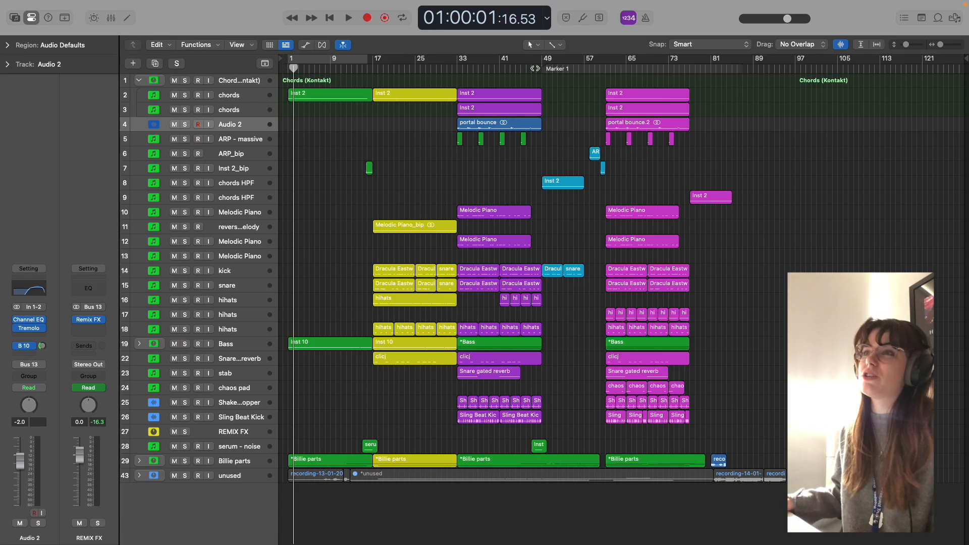
click(535, 68)
click(541, 68)
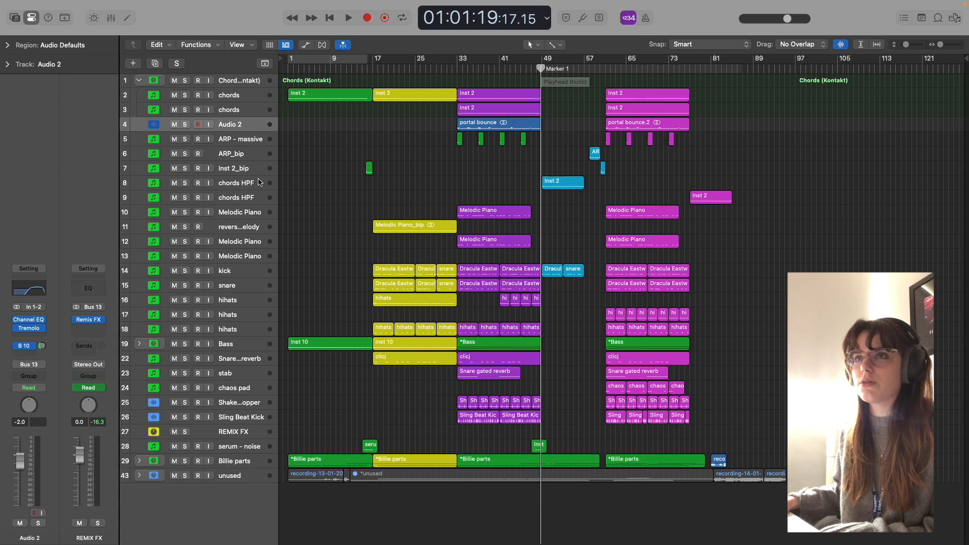
Step: Audition the chords HPF track alone from just before Marker 1, and clear its solo
click(455, 69)
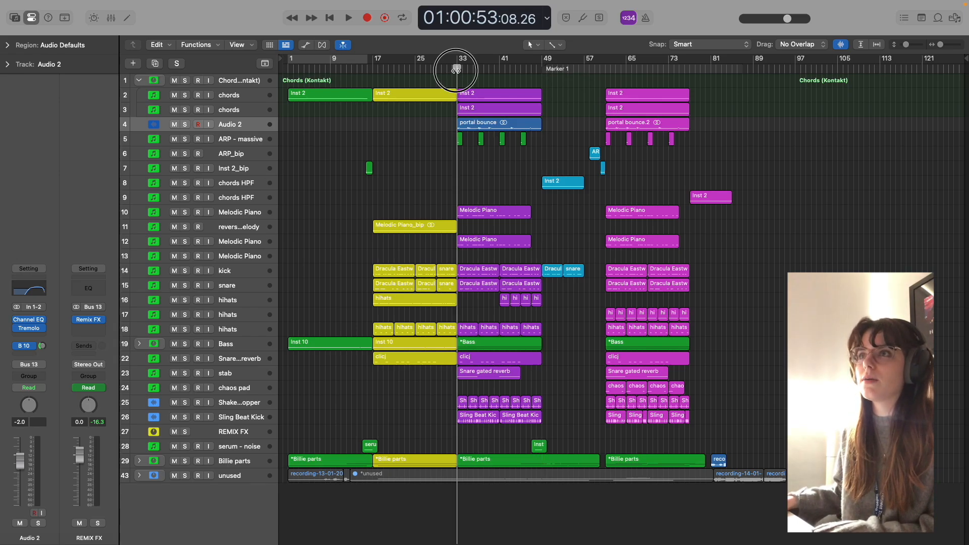
click(540, 69)
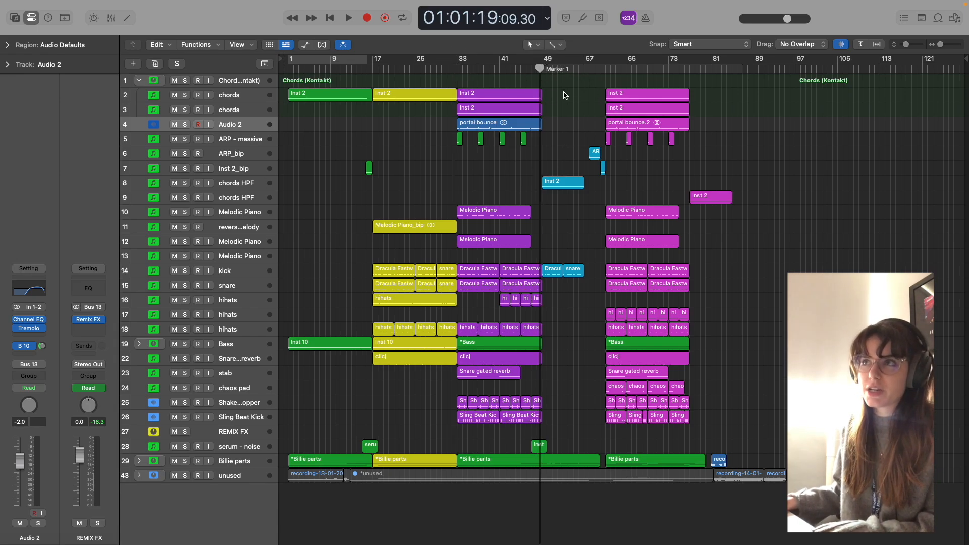
click(262, 188)
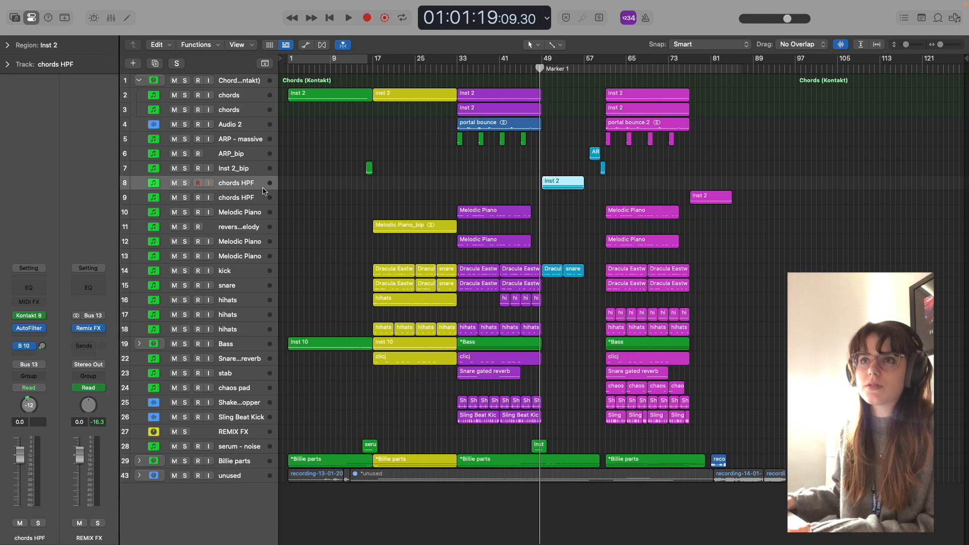
click(185, 183)
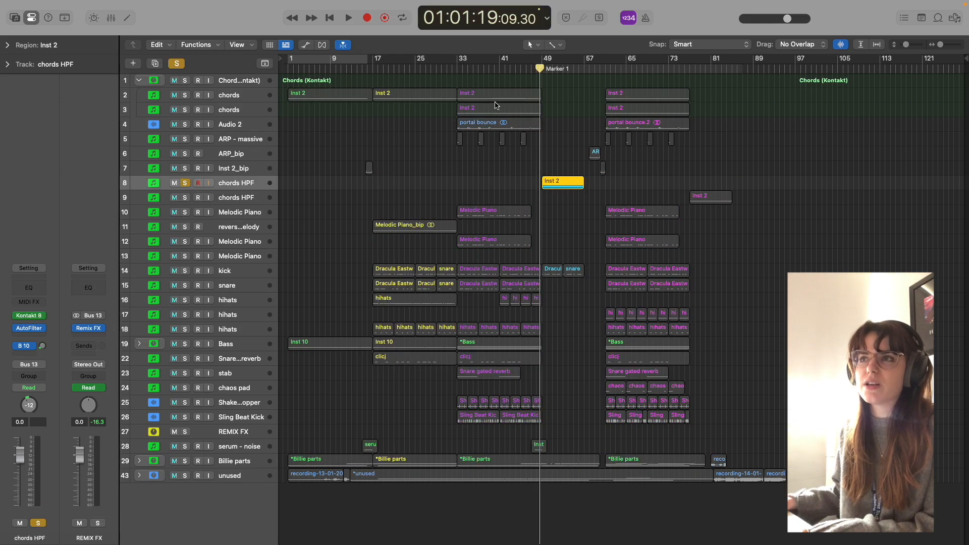
key(space)
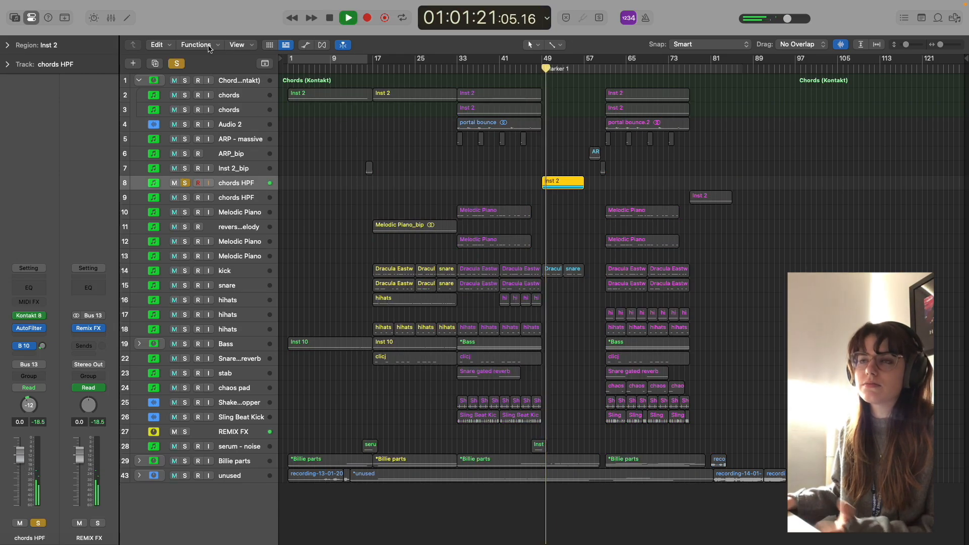
key(space)
click(177, 64)
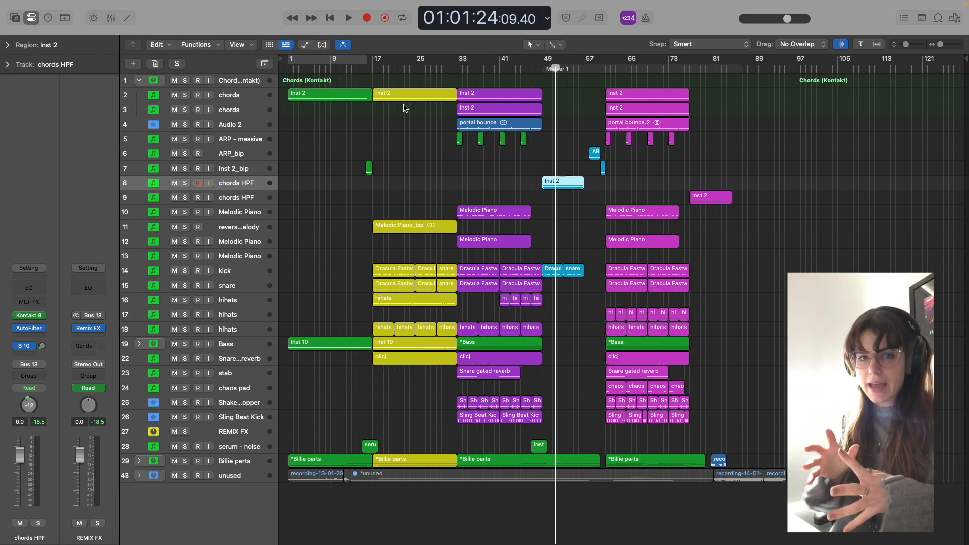
Step: Return the playhead to the start of the project and expand the Billie parts track stack
drag(560, 70, 543, 70)
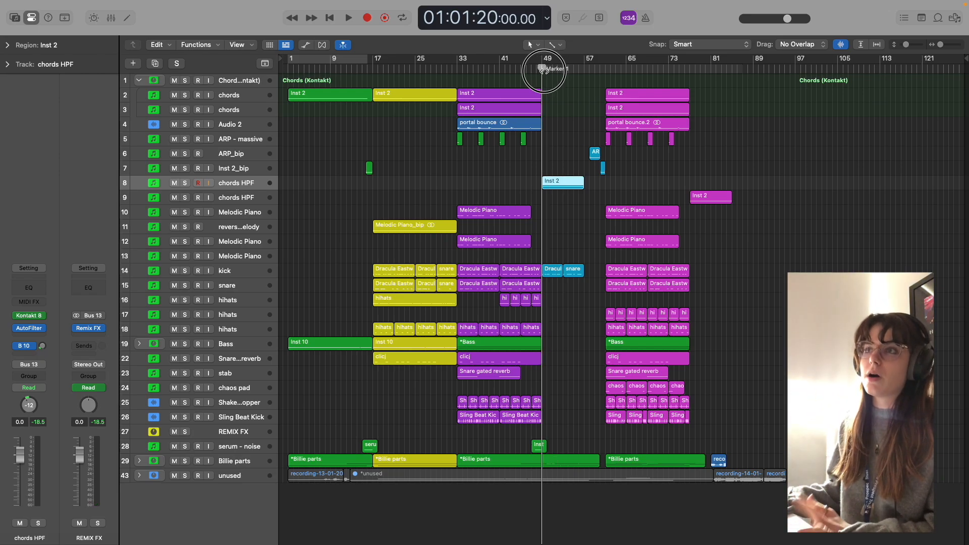
key(Return)
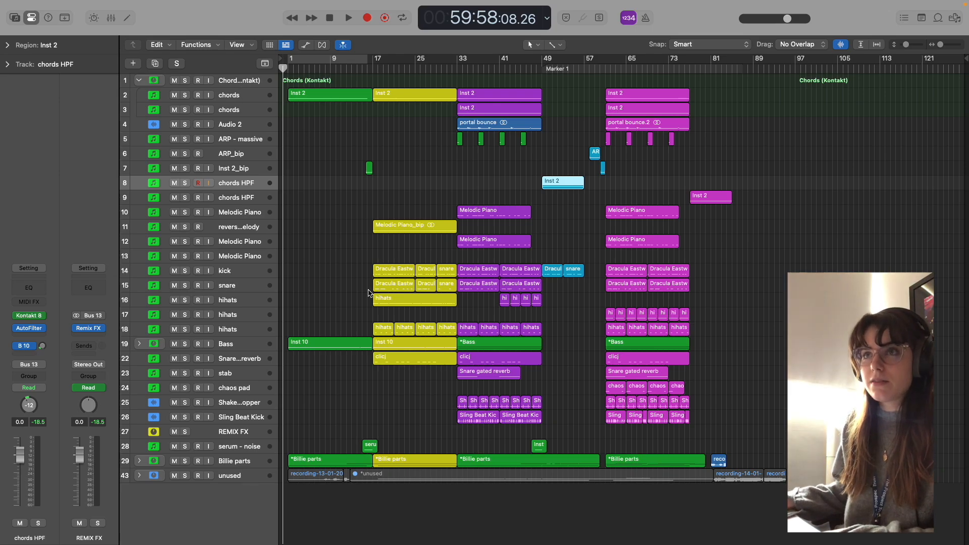
click(246, 463)
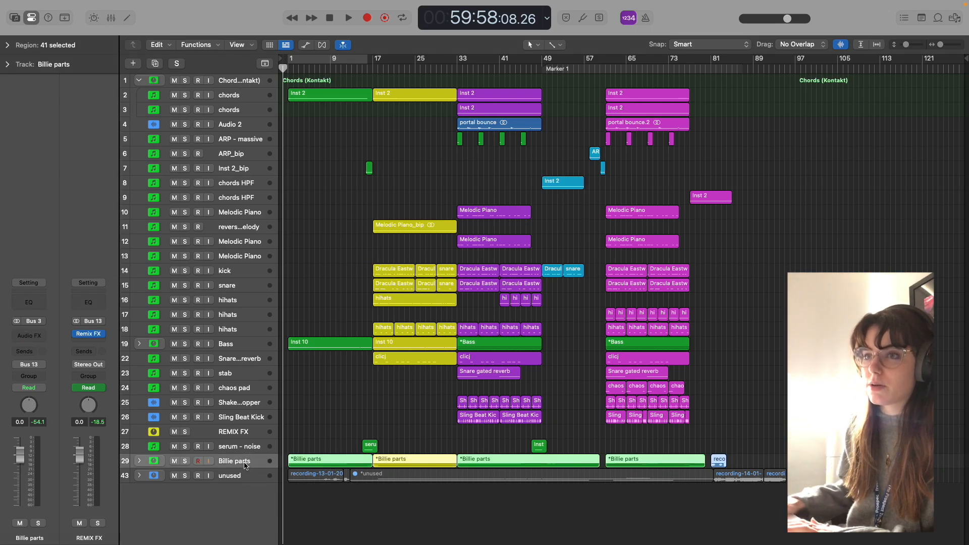
click(139, 461)
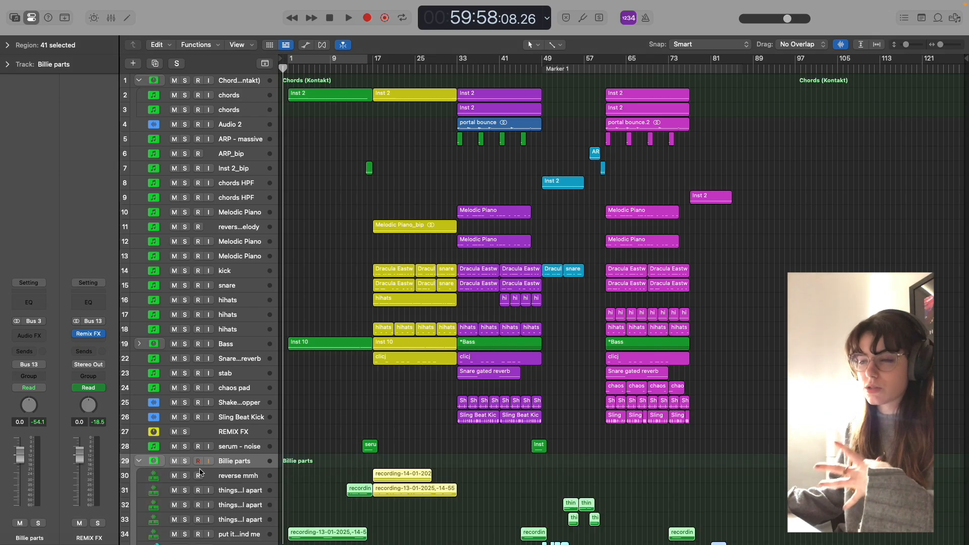
scroll(389, 416, down, 5)
click(389, 416)
scroll(388, 417, down, 2)
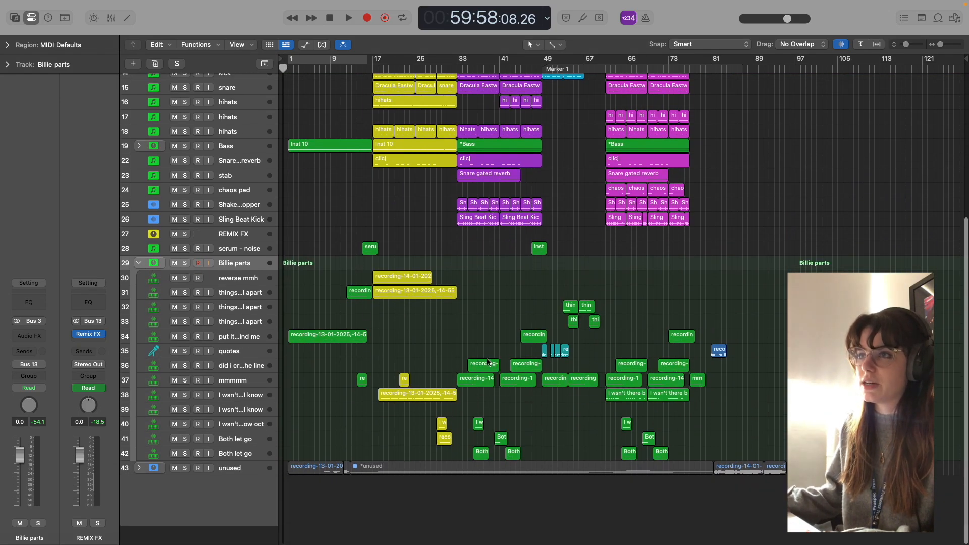
Step: Step through the vocal tracks inside the Billie parts stack, from reverse mmh down to the Both let go tracks
click(242, 299)
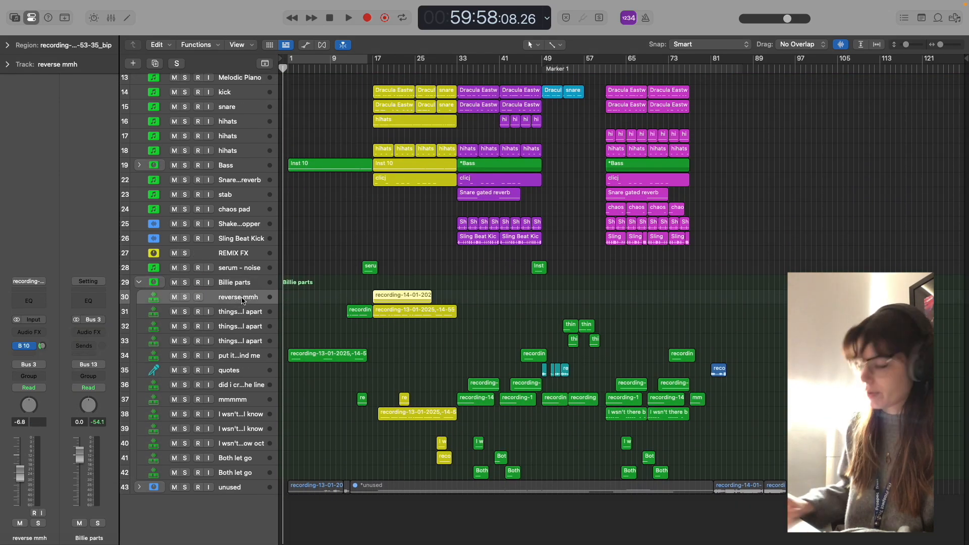
key(Down)
key(Down)
key(Down)
key(Down)
key(Down)
key(Down)
key(Down)
key(Down)
key(Down)
key(Down)
key(Down)
key(Down)
key(Up)
Step: Examine and audition the vocal sample in the Quick Sampler of the first things fall apart track, and close the plug-in
click(235, 313)
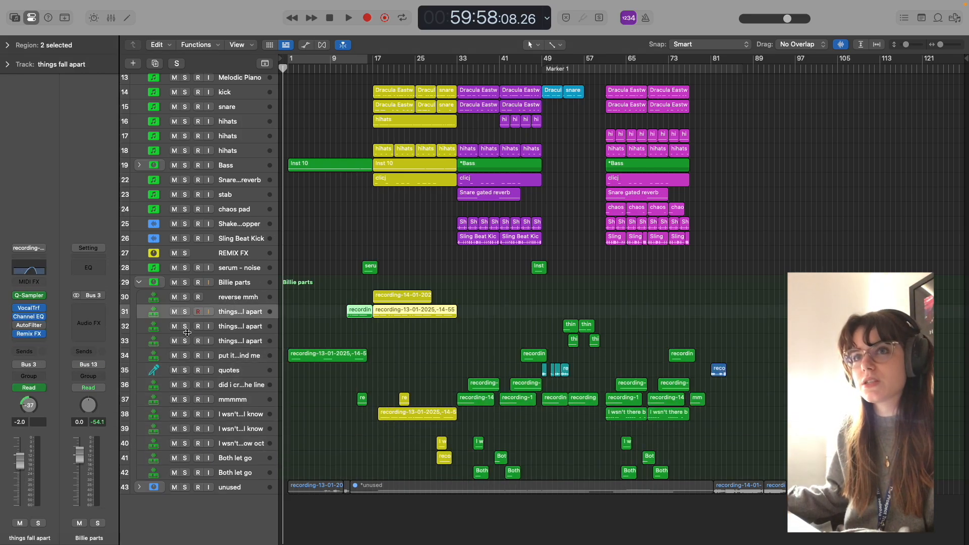
click(33, 296)
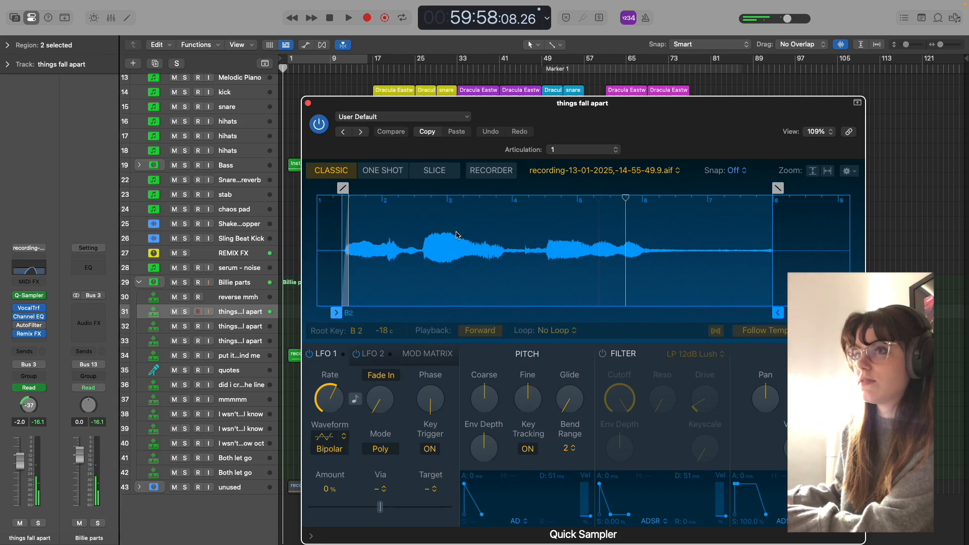
drag(608, 130, 547, 129)
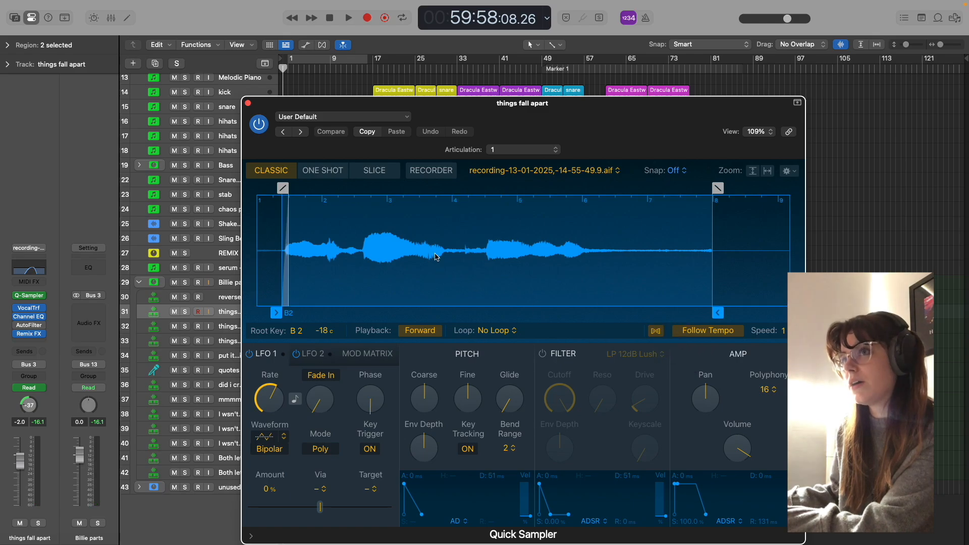
drag(463, 187, 400, 187)
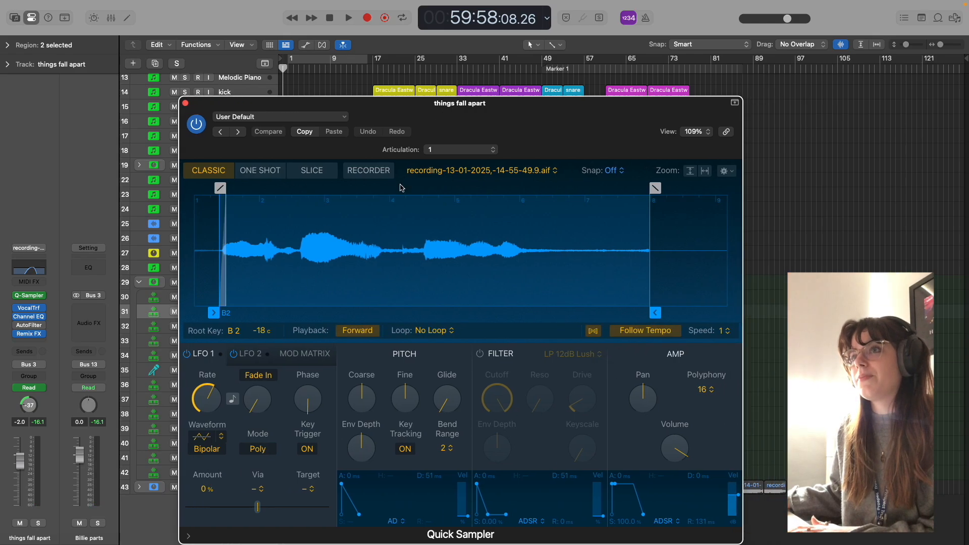
click(185, 104)
Step: Play the first things fall apart track in solo from its first region, with the automation lanes shown
click(346, 71)
click(185, 312)
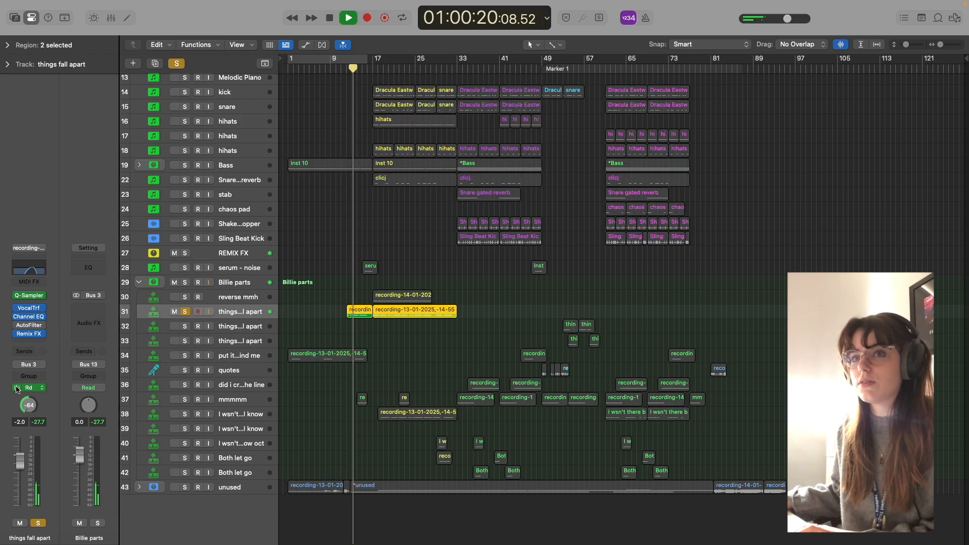
key(a)
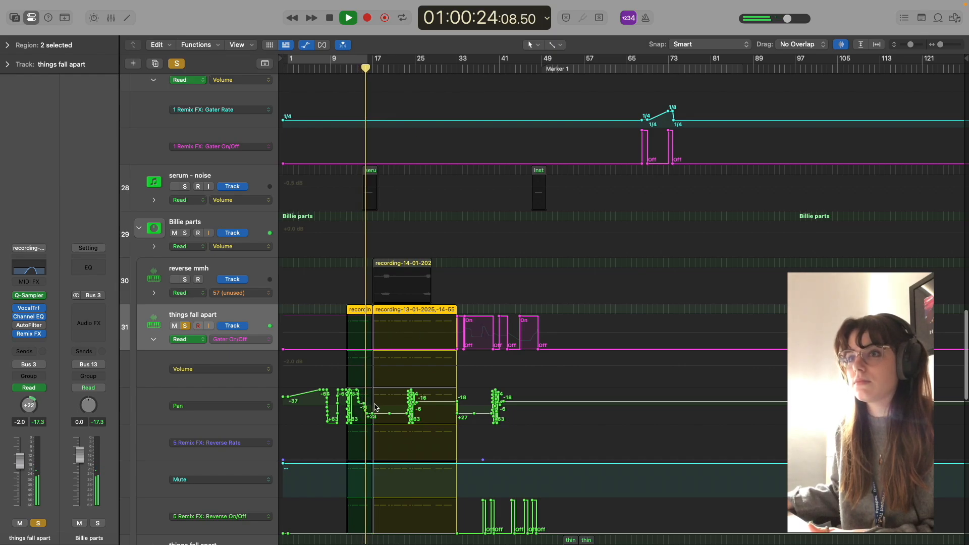
key(space)
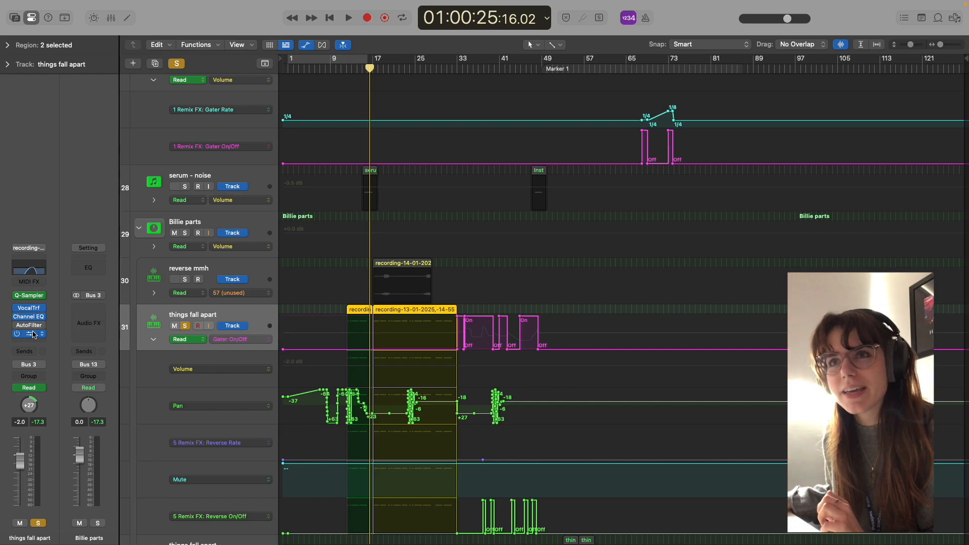
Step: Inspect the Vocal Transformer settings on the things fall apart track, and clear the track's solo and the automation view
click(29, 308)
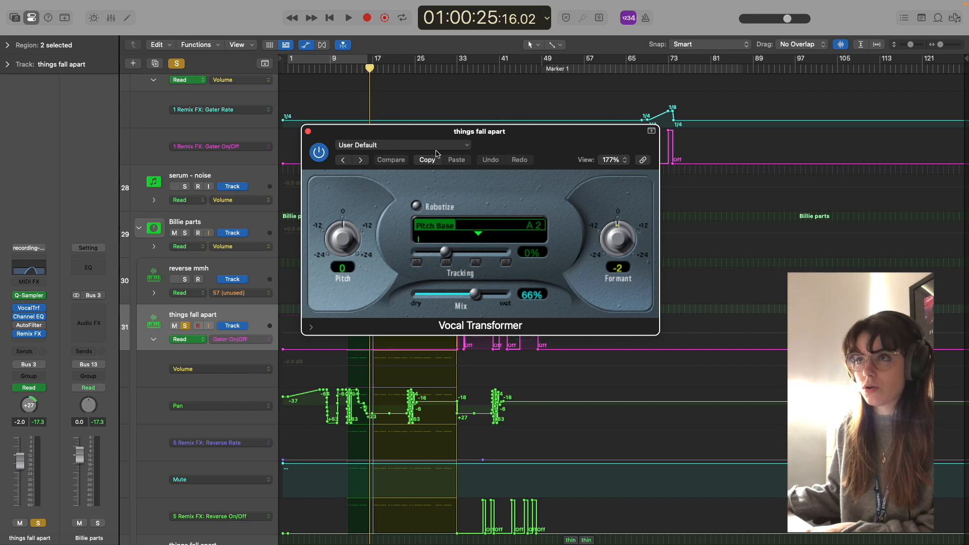
drag(437, 153, 429, 137)
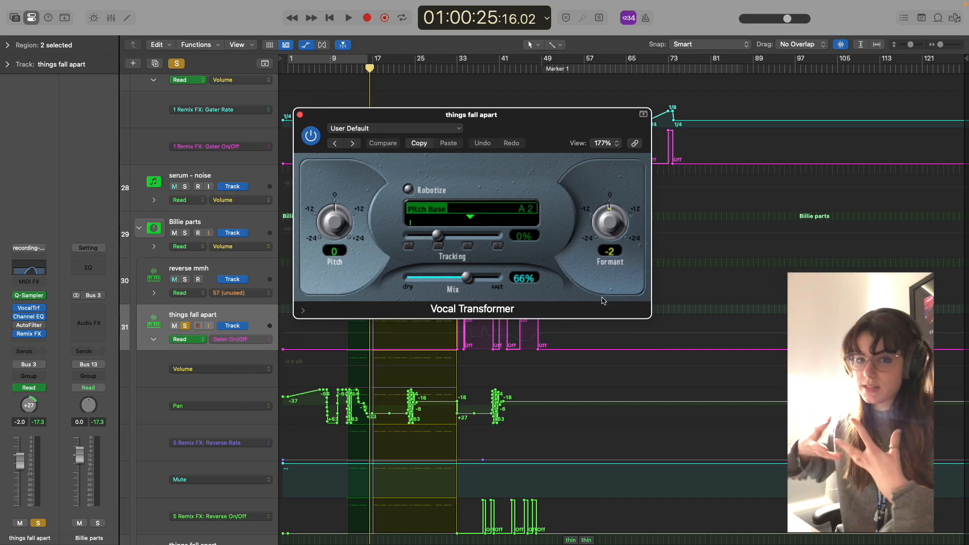
click(300, 115)
key(s)
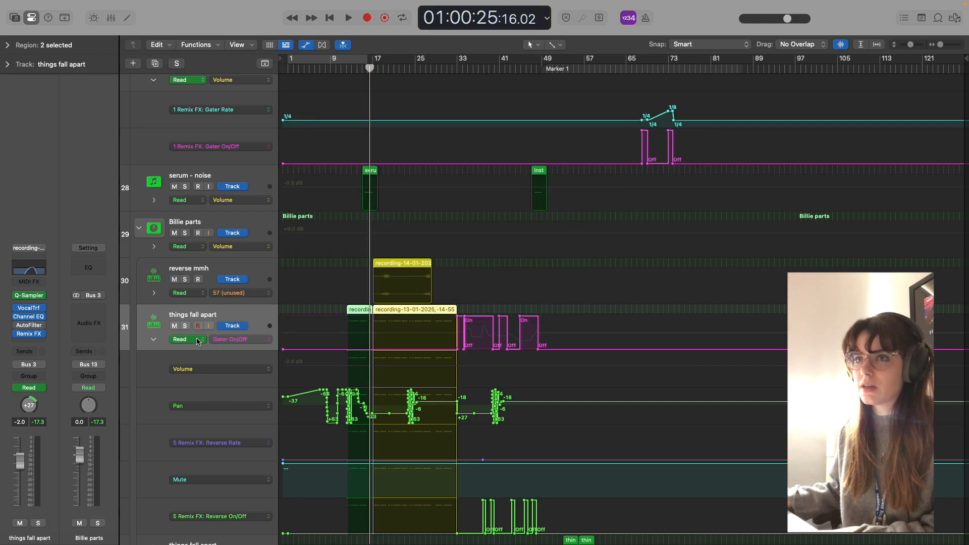
key(a)
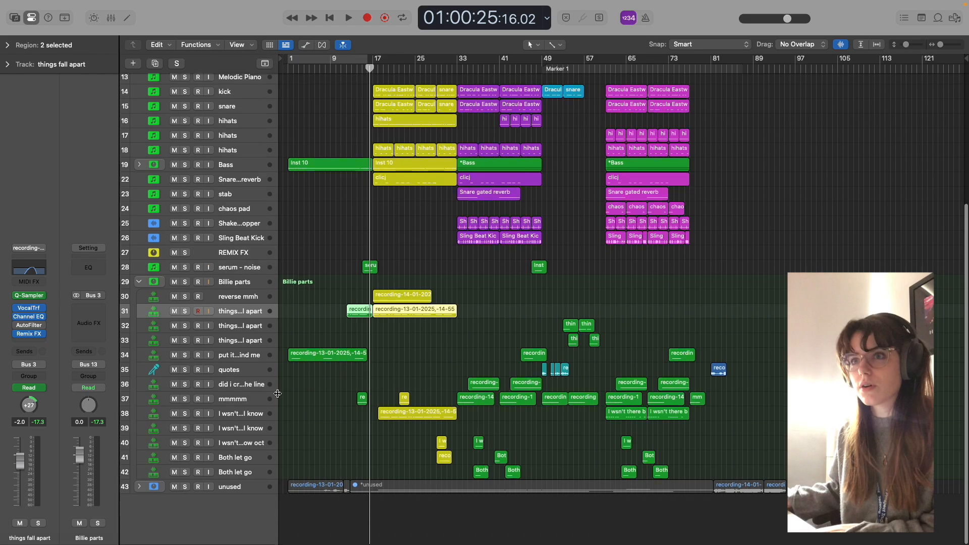
Step: Open the sliced vocal in the Quick Sampler of the first I wsn't there but I know track and play it in solo
click(240, 413)
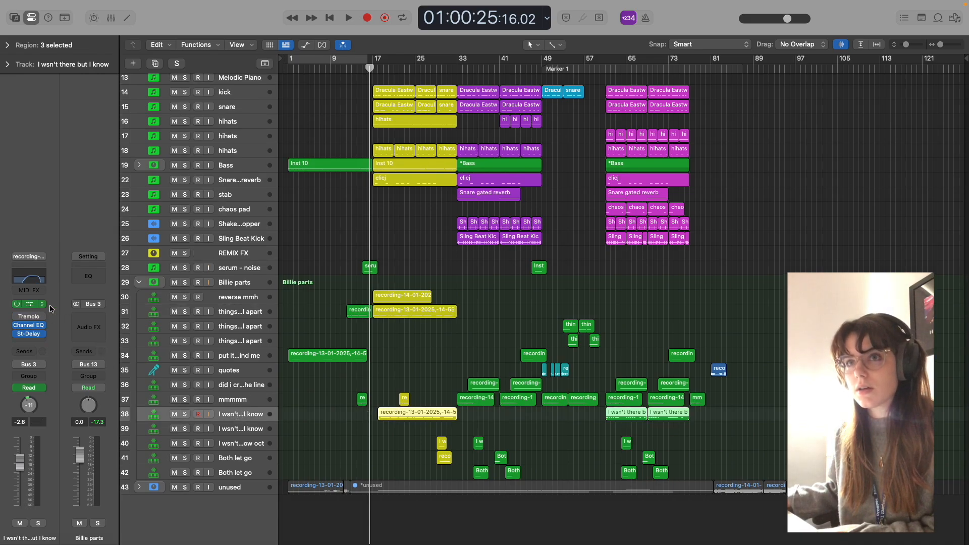
click(29, 304)
key(space)
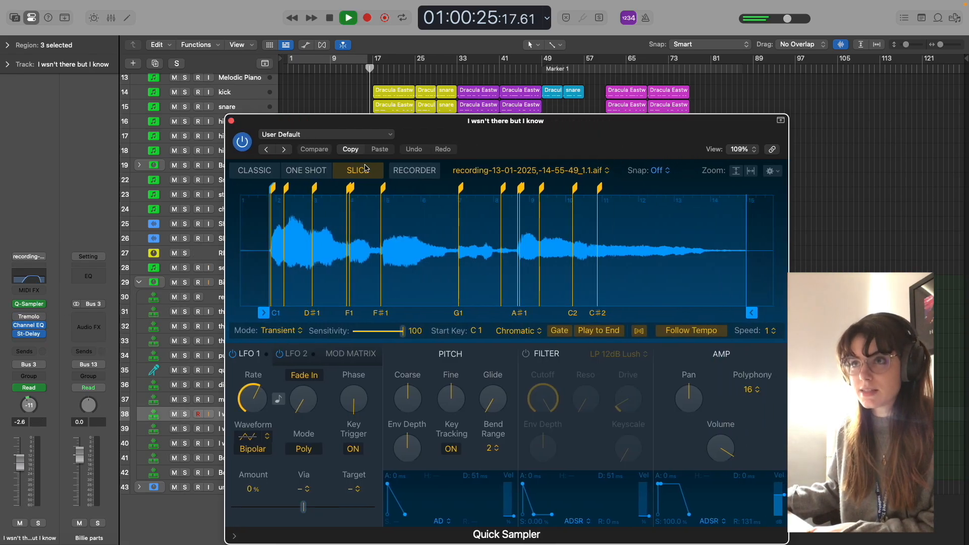
click(183, 418)
drag(437, 146, 330, 131)
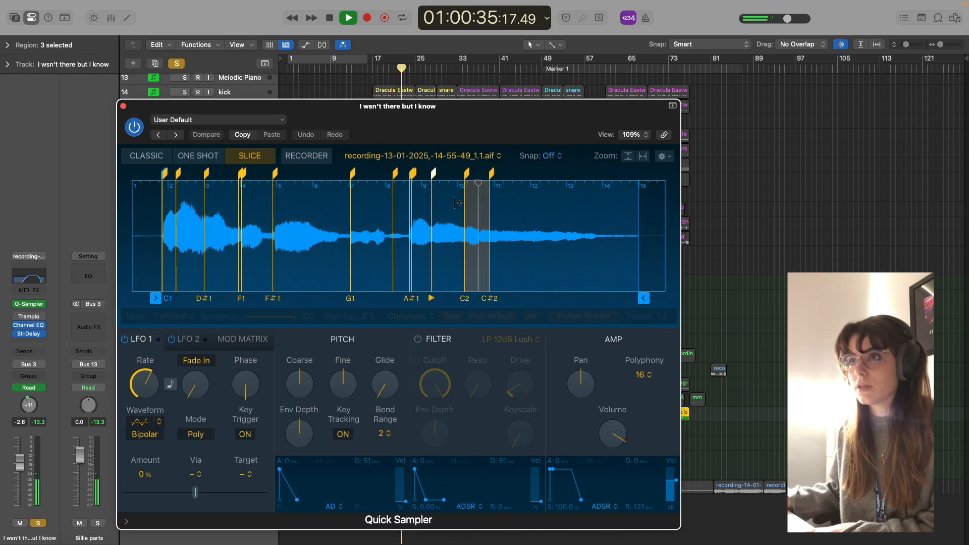
key(space)
Step: Compare the slice playback with Gate off and back on, and close Quick Sampler with the track's solo cleared
drag(451, 131, 594, 130)
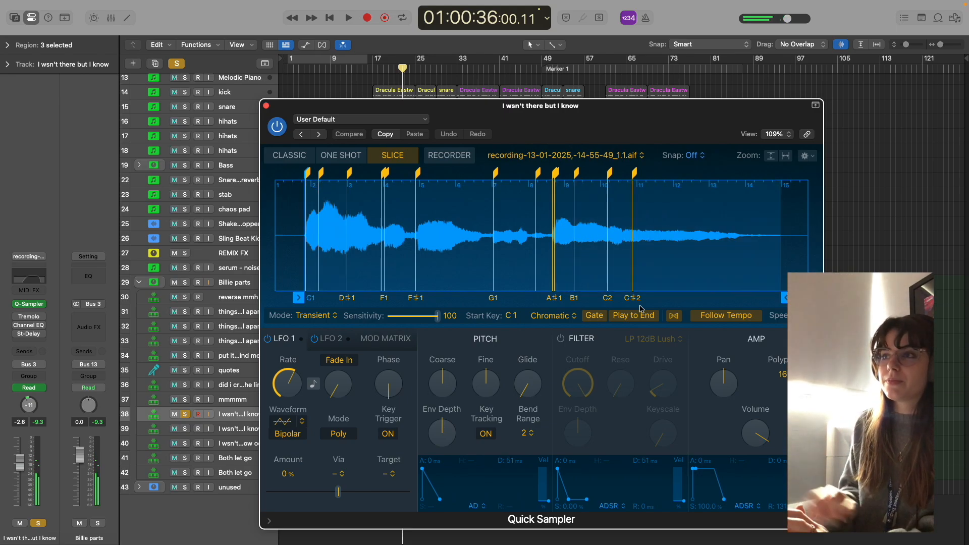
click(594, 315)
click(628, 316)
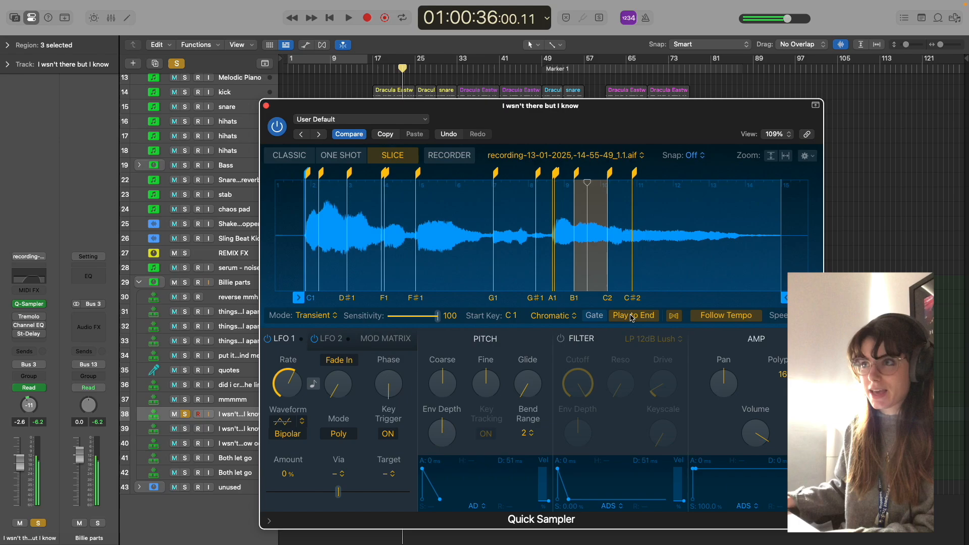
click(594, 316)
key(space)
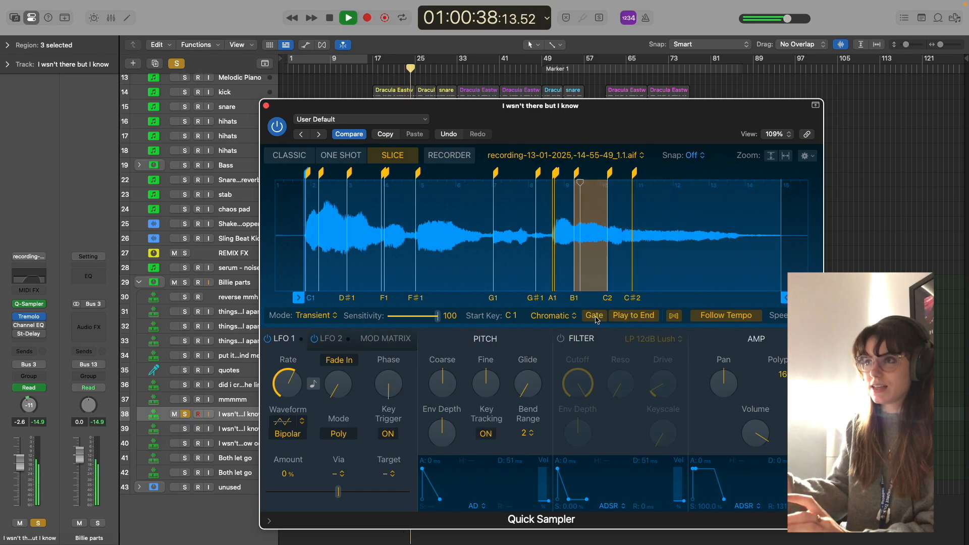
key(space)
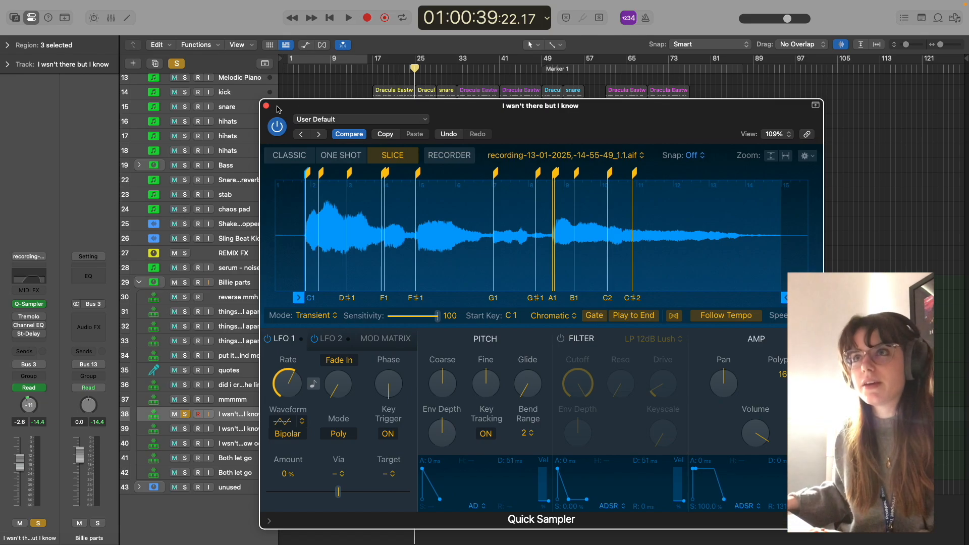
click(266, 105)
click(179, 62)
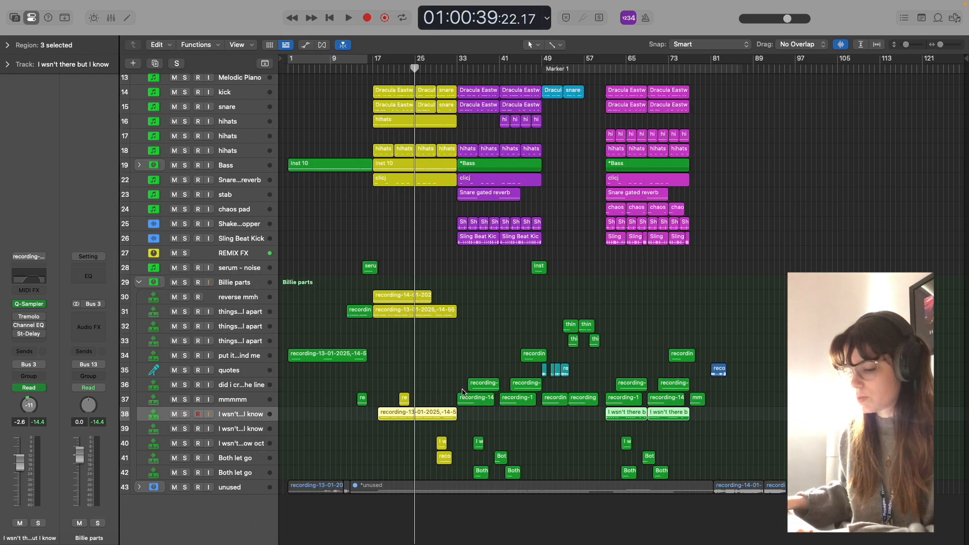
Step: Show the automation lanes of the I wsn't there but I know track and enable its Channel EQ and St-Delay inserts
key(a)
scroll(353, 328, down, 3)
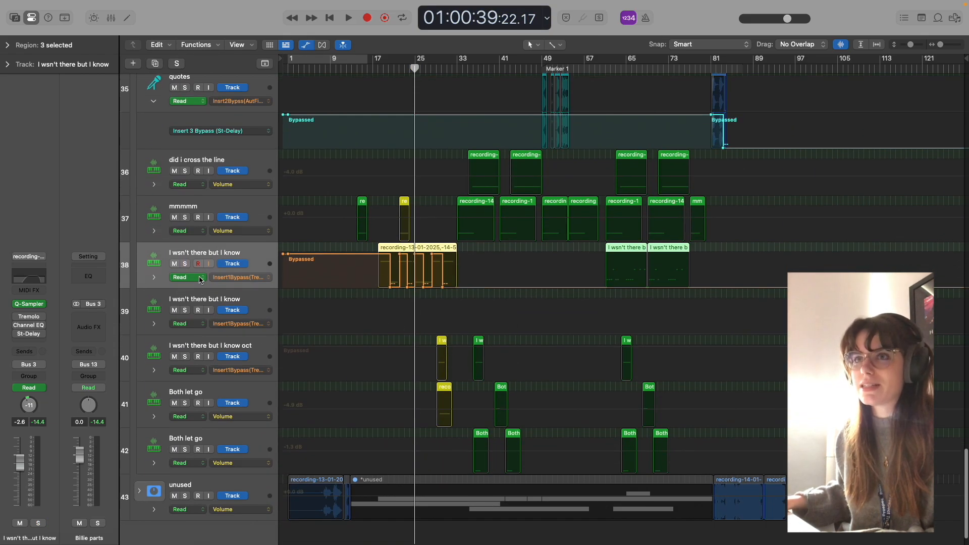
click(154, 277)
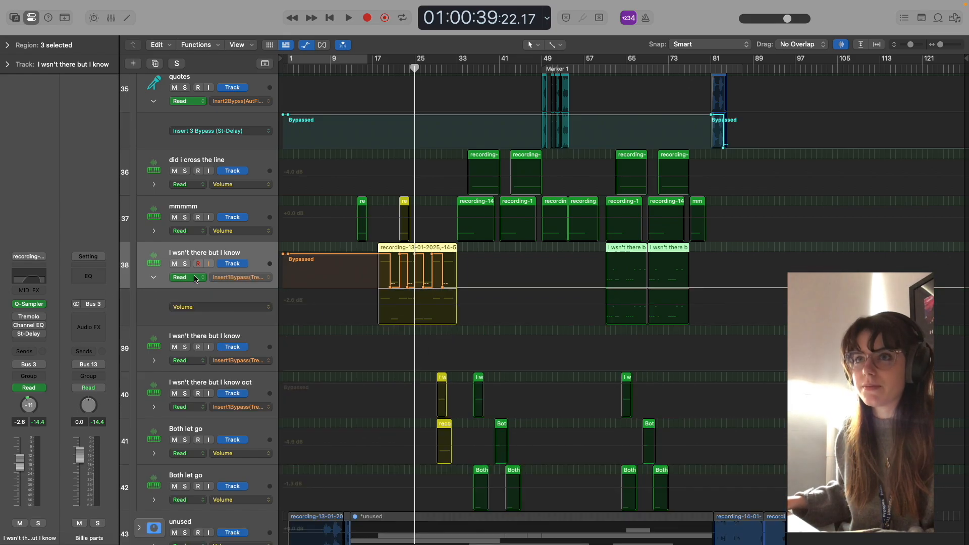
mouse_move(18, 319)
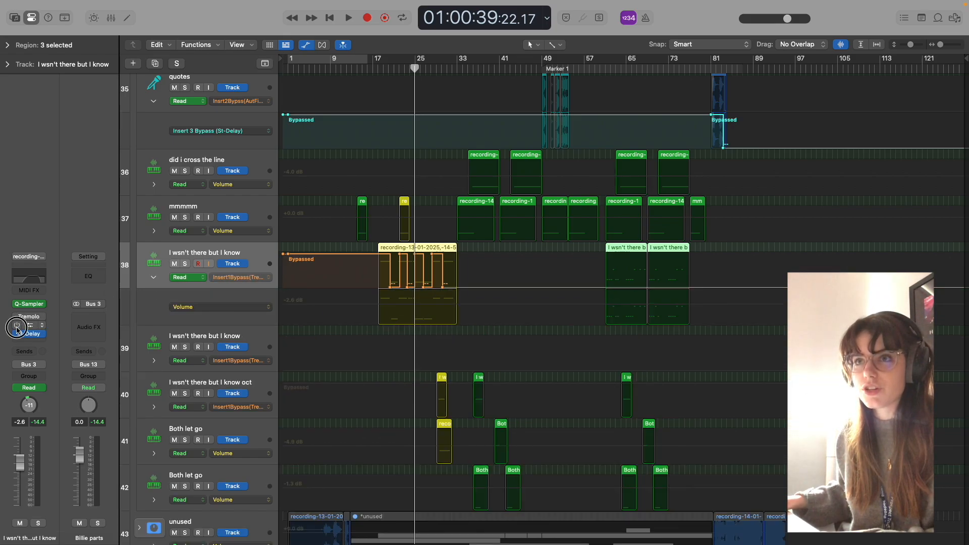
click(17, 326)
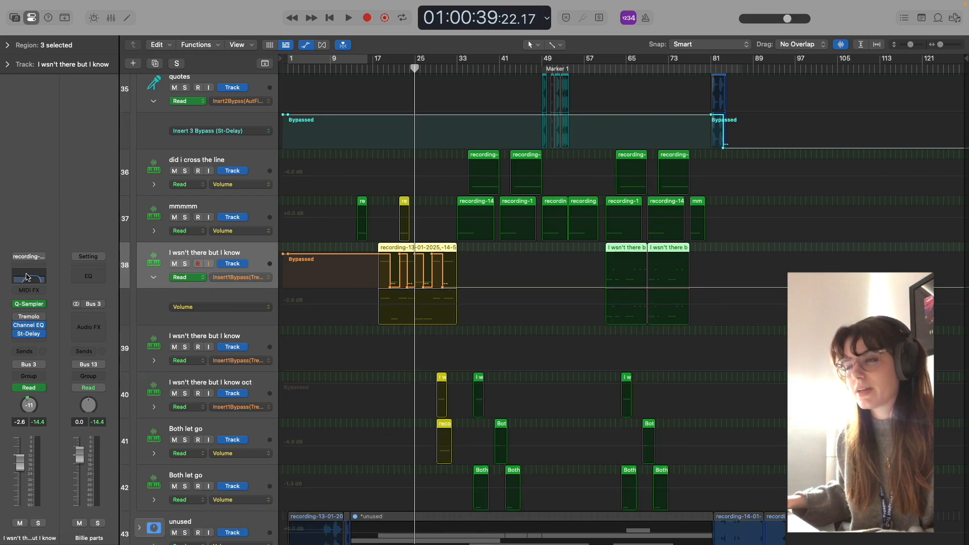
Step: Hide the automation lanes, reduce the track heights and collapse the Billie parts track stack
scroll(451, 304, down, 4)
scroll(414, 349, up, 2)
key(a)
key(super+Up)
scroll(445, 363, up, 6)
scroll(404, 360, down, 2)
click(212, 401)
click(161, 392)
click(138, 386)
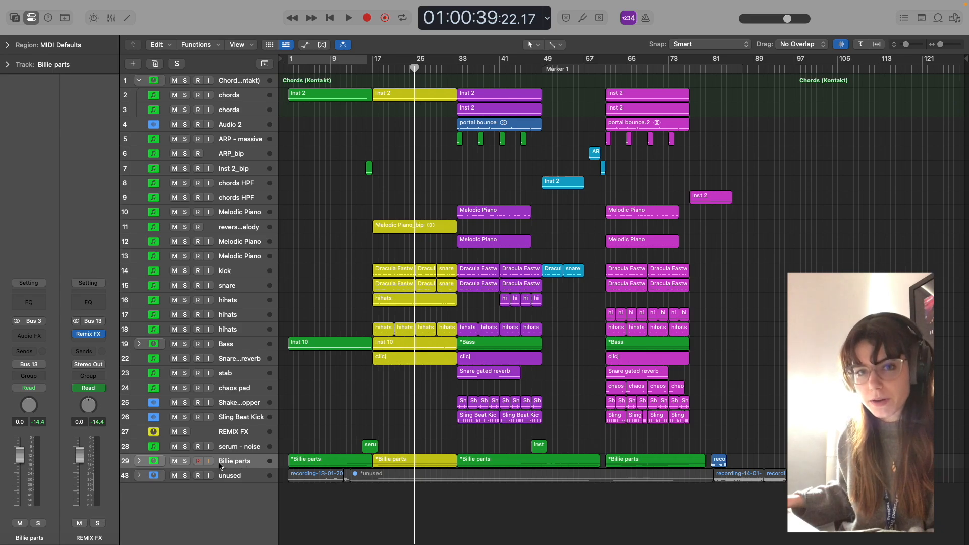
Step: Play both Melodic Piano tracks that have regions at bar 33 in solo from that bar, and clear all solos
click(457, 67)
drag(502, 225, 503, 246)
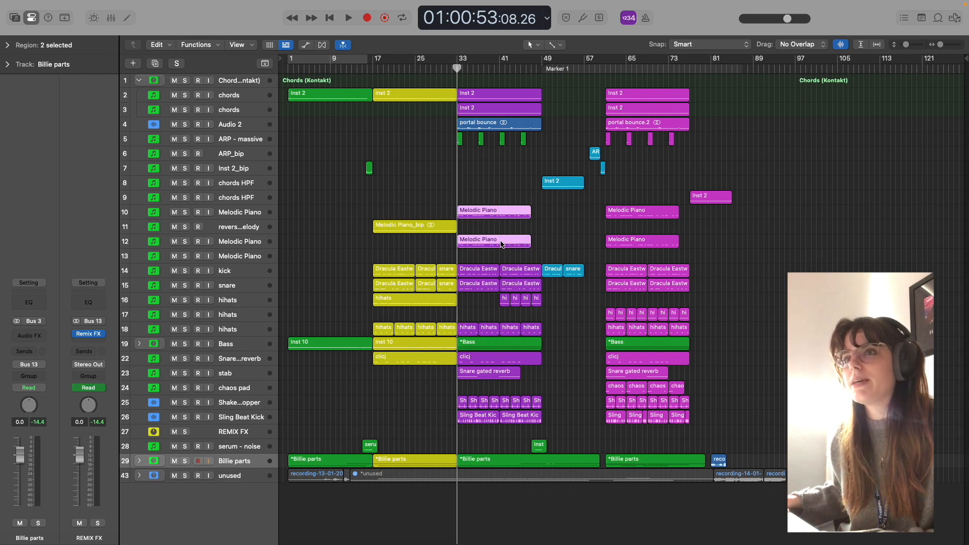
click(184, 212)
key(space)
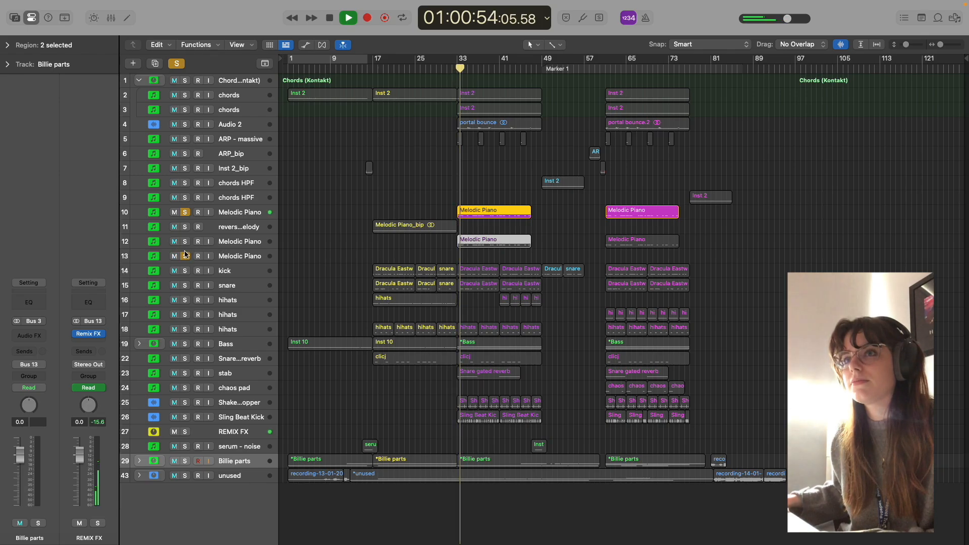
click(184, 241)
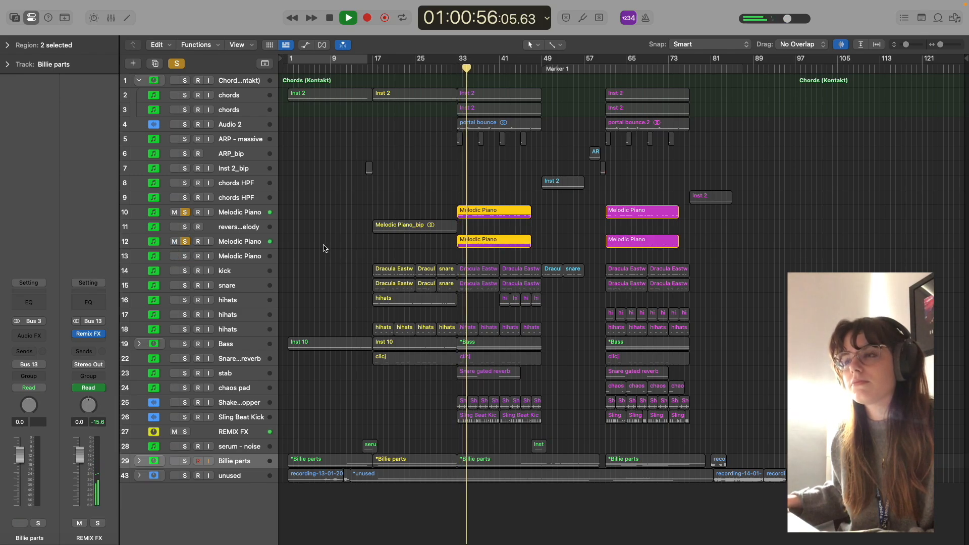
click(423, 246)
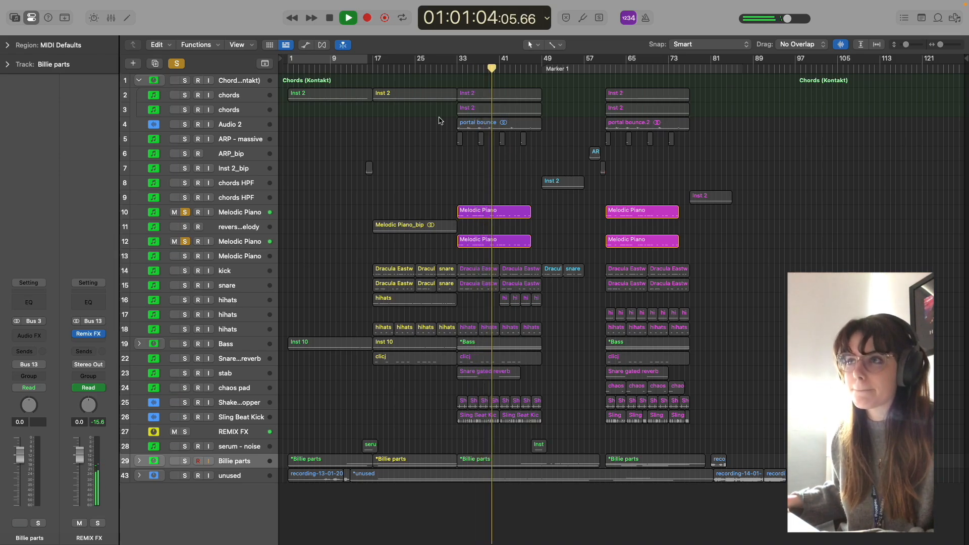
click(242, 241)
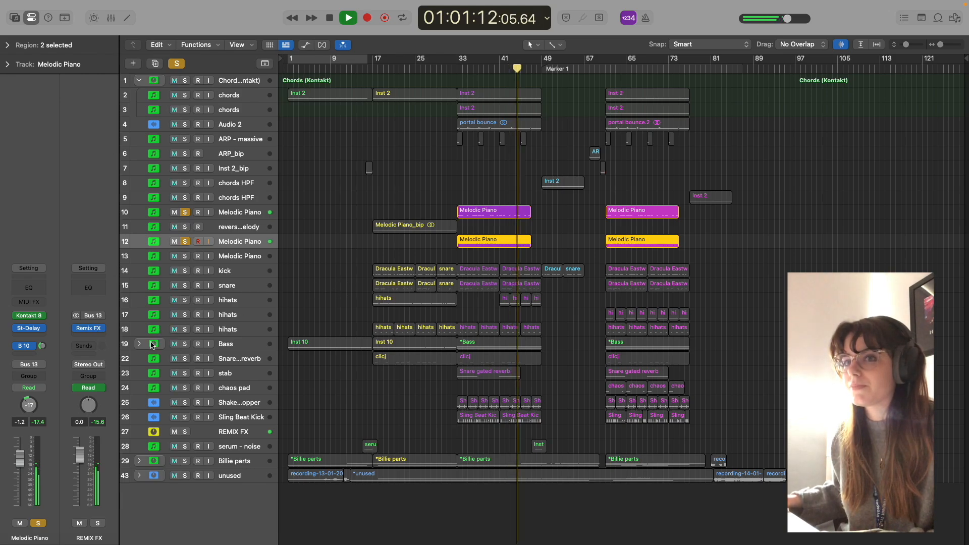
click(180, 64)
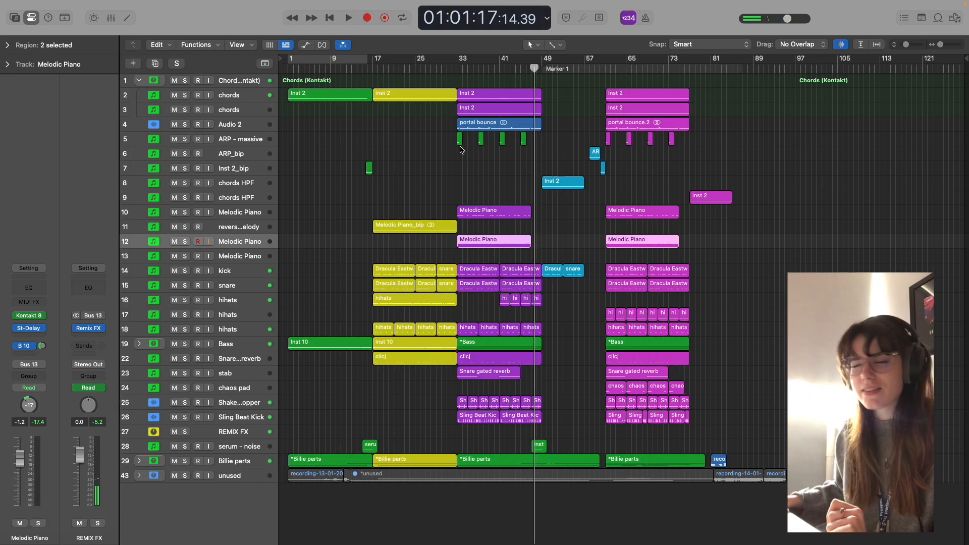
Step: Return the playhead to bar 33 and highlight the two purple Melodic Piano regions starting there
click(455, 69)
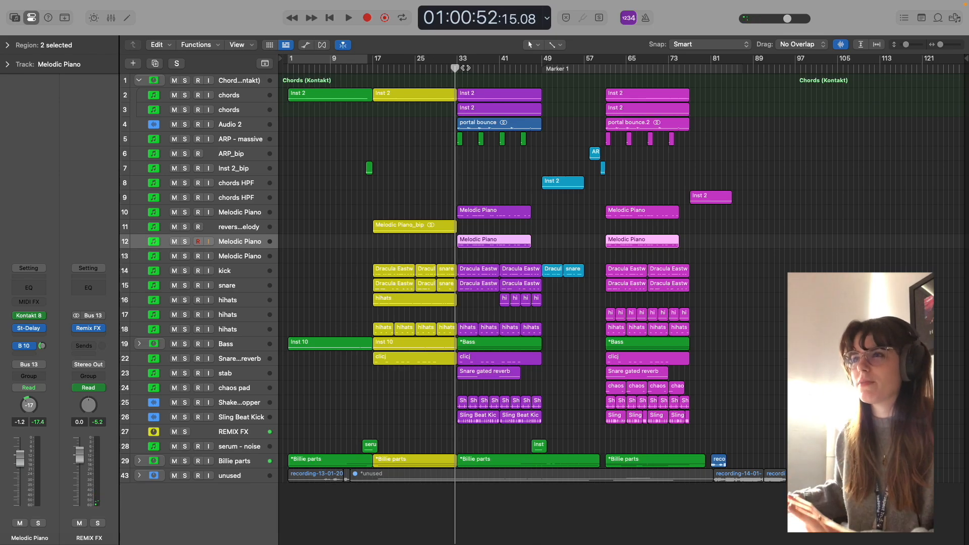
click(457, 68)
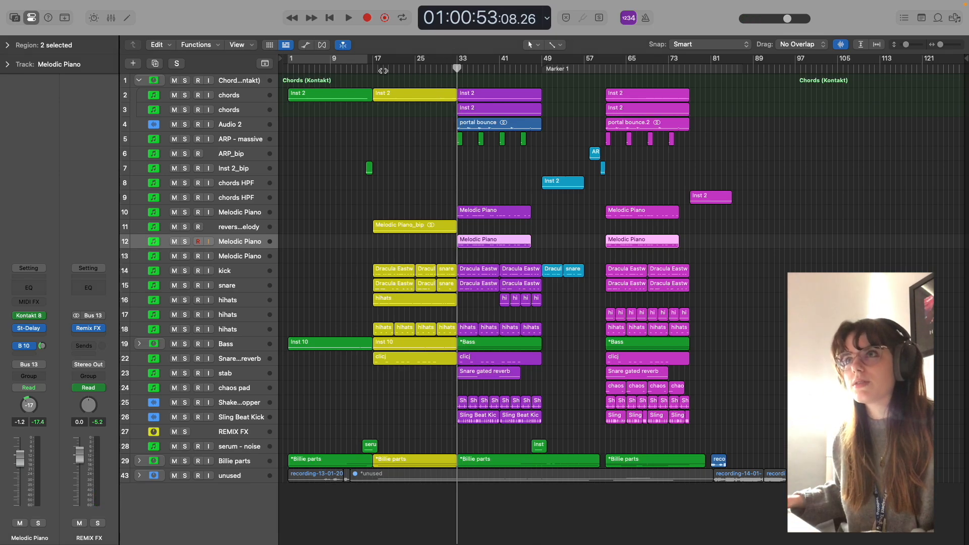
click(422, 175)
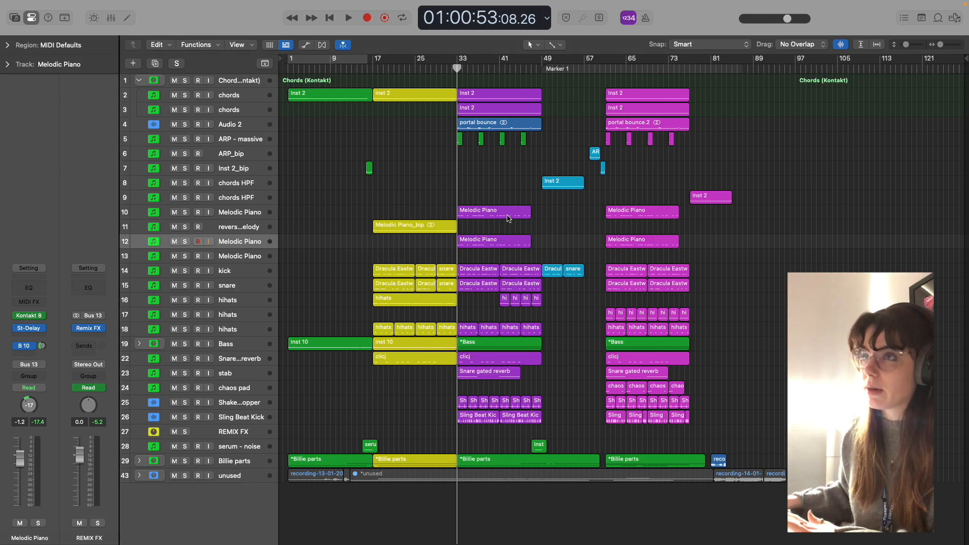
drag(492, 199, 494, 238)
click(493, 187)
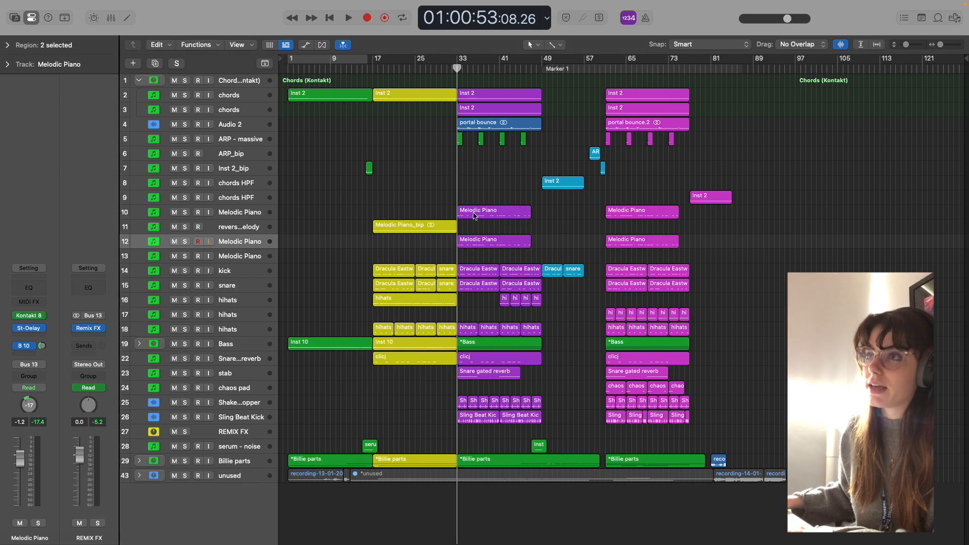
Step: Show the Bounce Regions In Place options for the purple Melodic Piano region on track 12 and leave the dialog
right_click(487, 239)
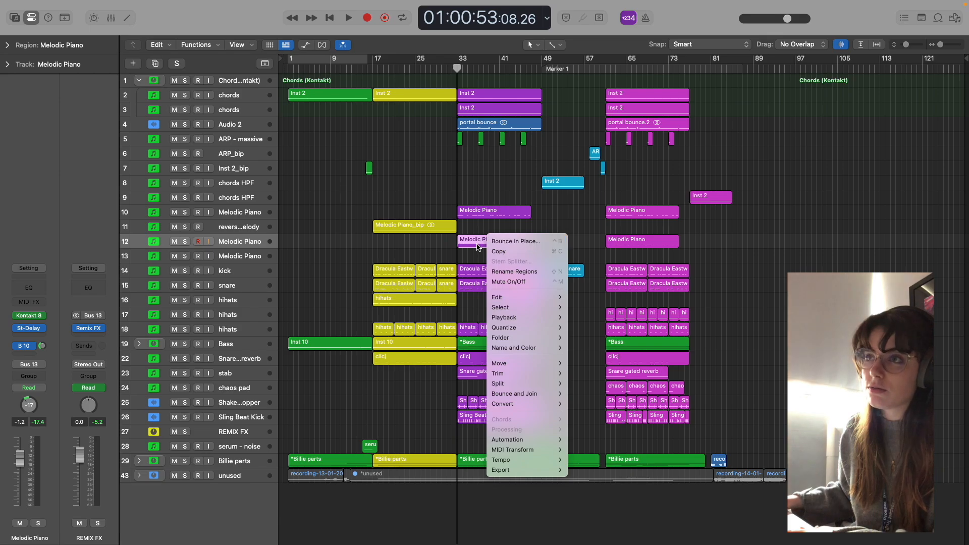
right_click(477, 245)
right_click(503, 240)
click(512, 244)
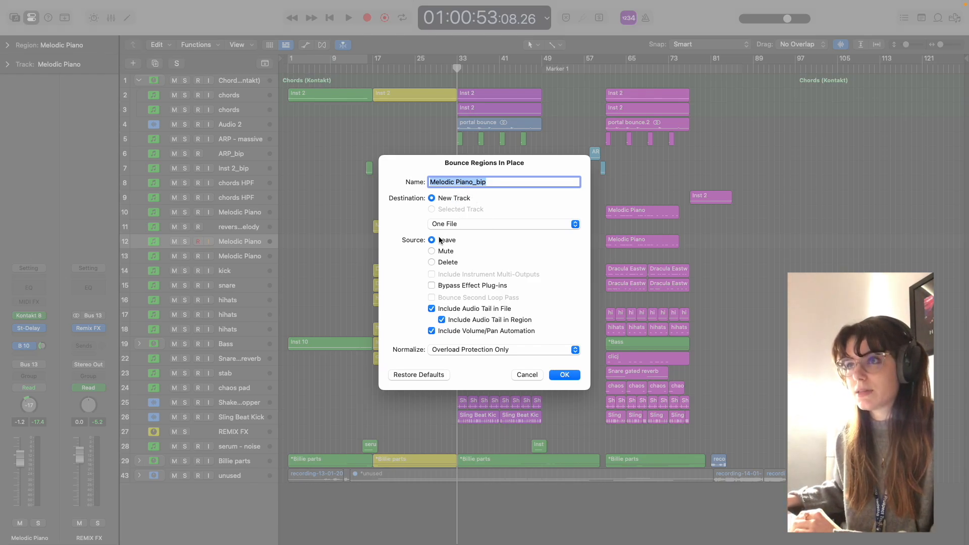
key(Return)
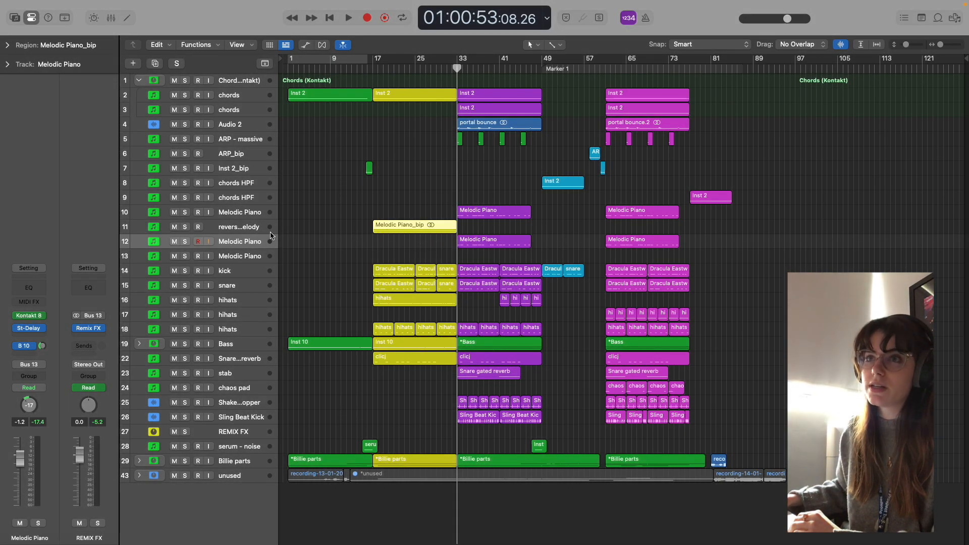
Step: Solo the reversed melody track, disable Reverse on its Melodic Piano_bip region and play it from just before bar 17
click(185, 228)
click(367, 69)
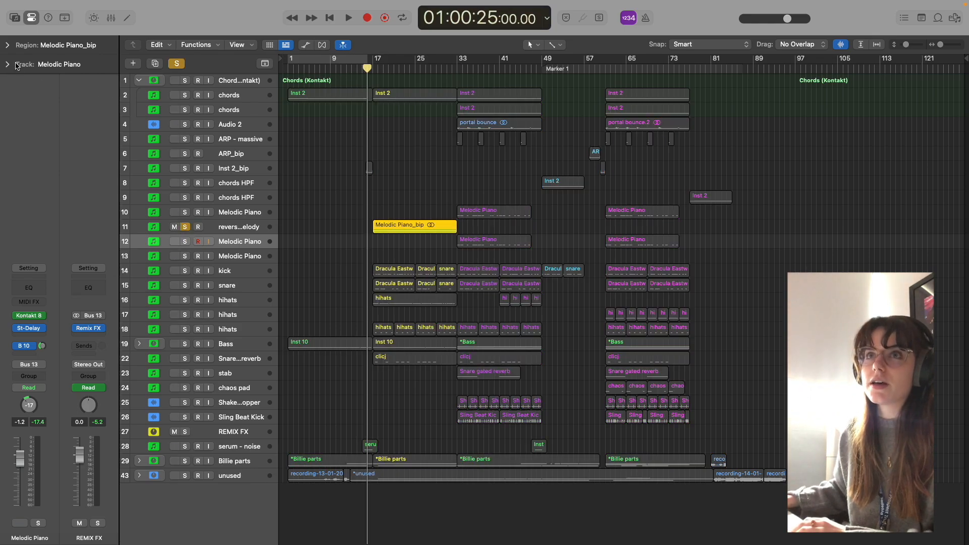
click(7, 45)
click(65, 221)
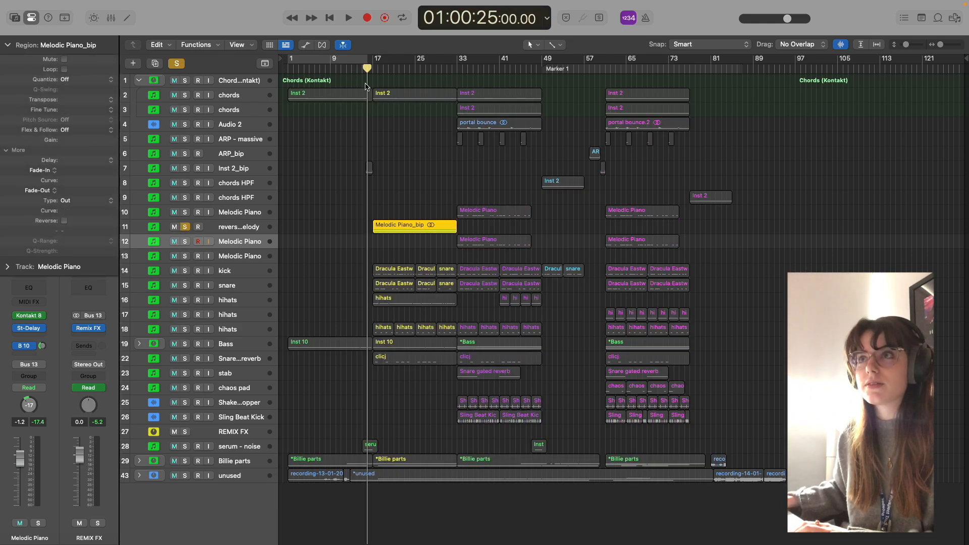
key(space)
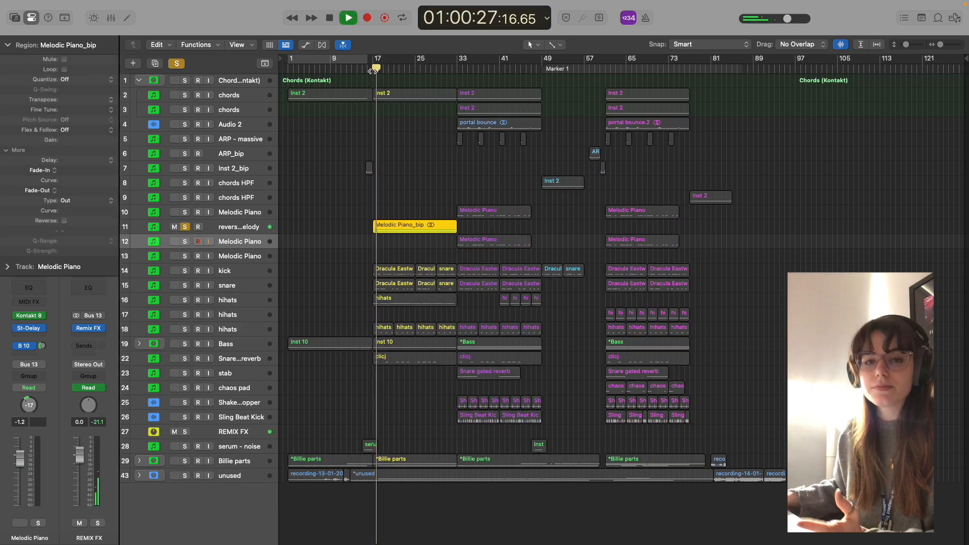
key(space)
Step: Enable Reverse on the Melodic Piano_bip region again, play it in solo from bar 17 and clear the track's solo
click(373, 70)
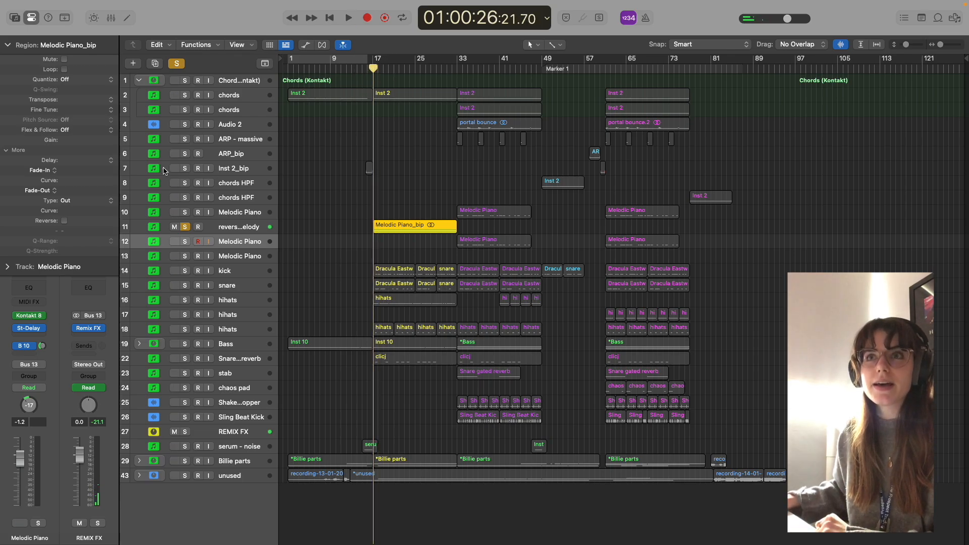
click(64, 220)
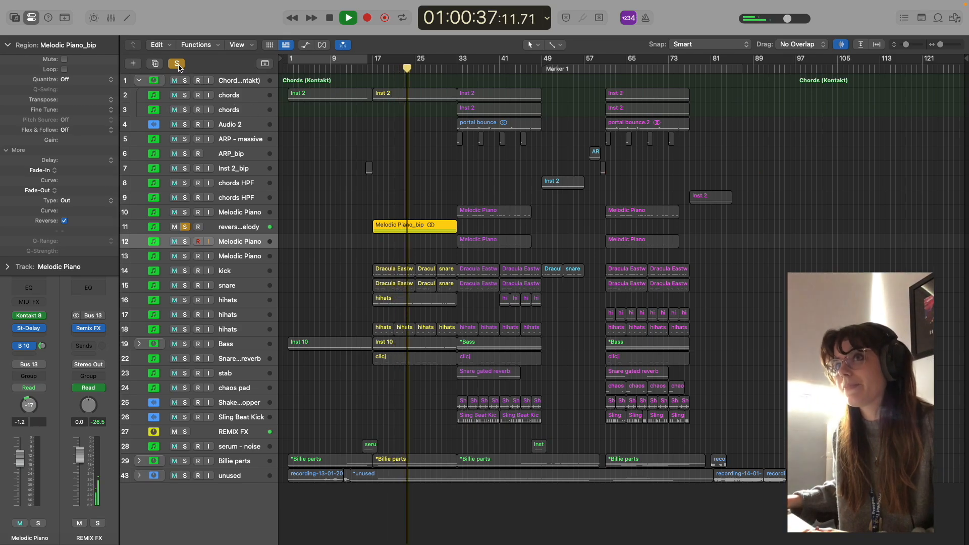
click(185, 227)
click(456, 68)
key(space)
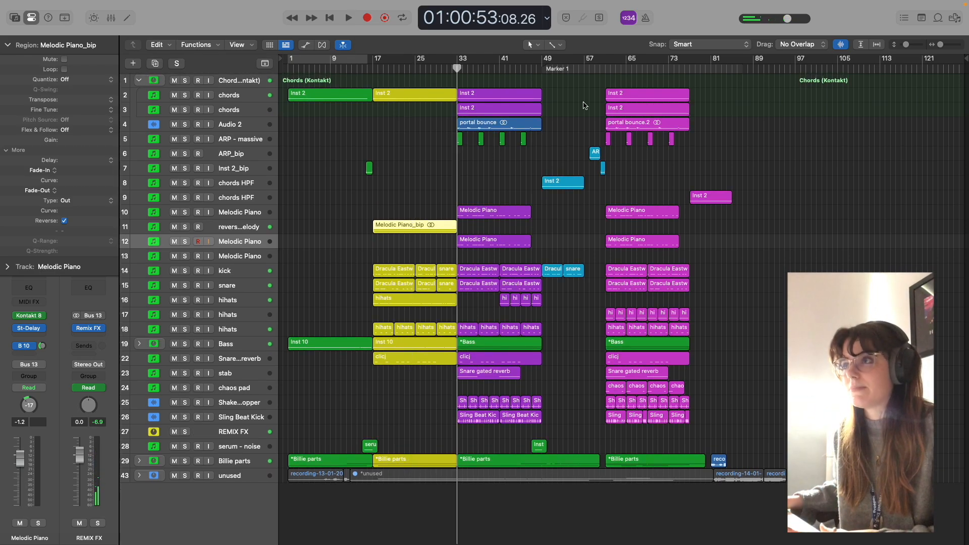
Step: Highlight the regions of the opening green section and those of the yellow section starting at bar 17
click(605, 69)
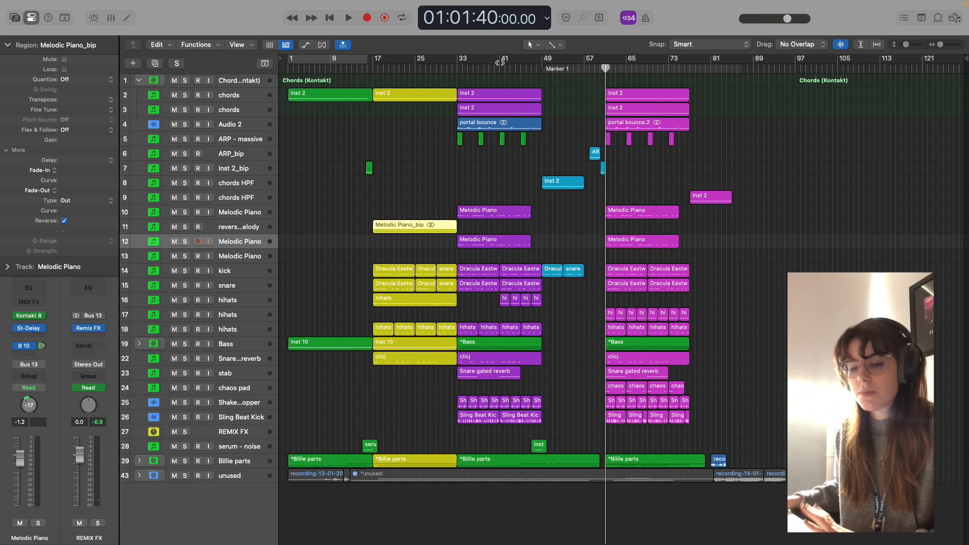
click(442, 167)
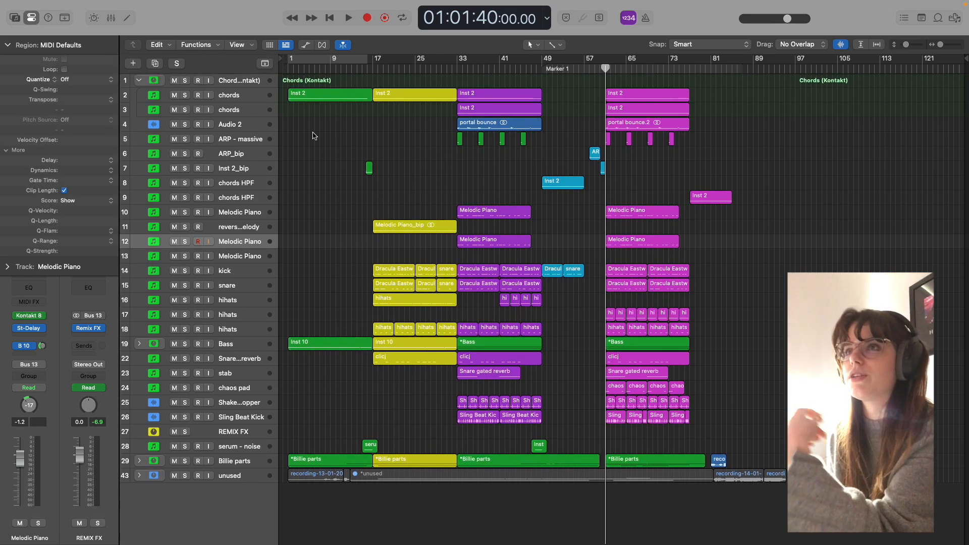
drag(299, 90, 316, 519)
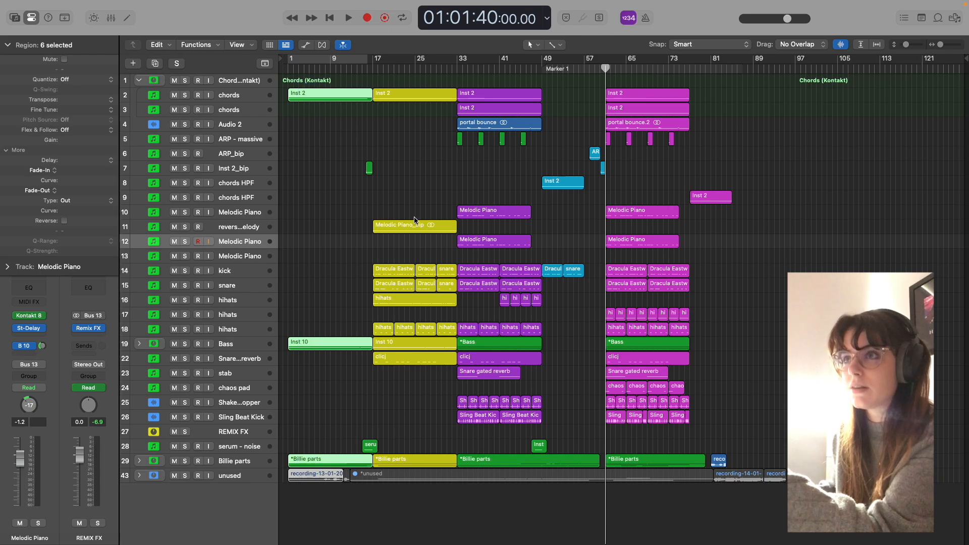
drag(385, 80, 444, 413)
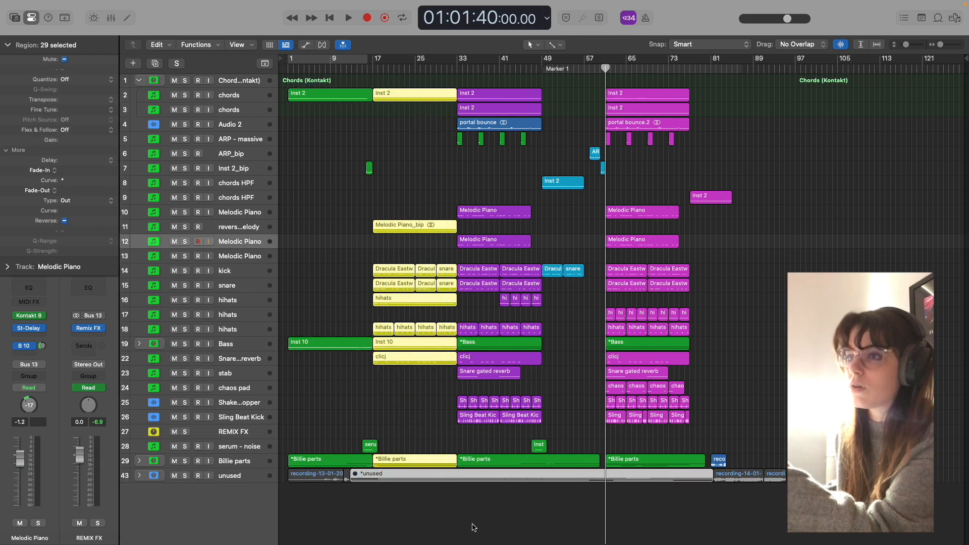
click(498, 440)
Step: Expand the Billie parts track stack and review its vocal regions alongside the other tracks
click(139, 461)
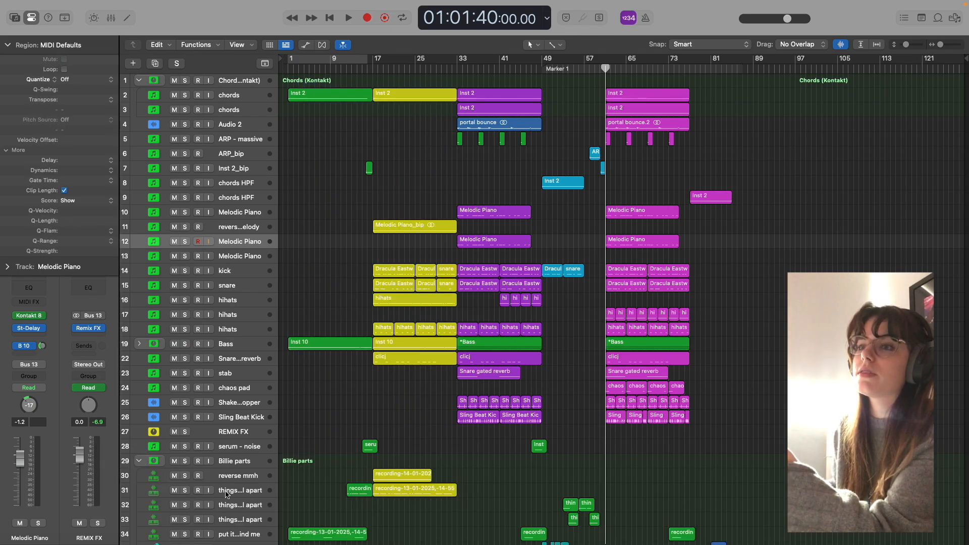
scroll(483, 111, down, 5)
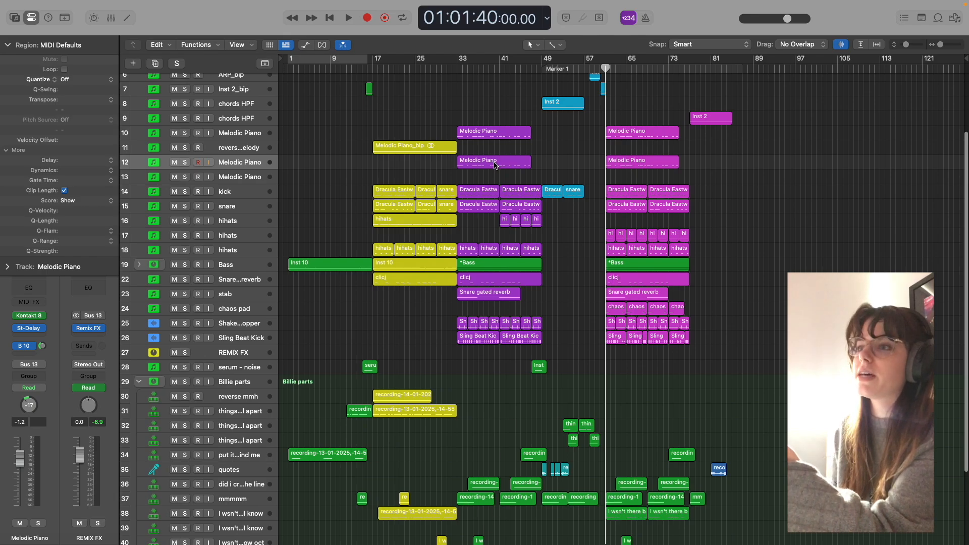
scroll(495, 164, down, 3)
scroll(575, 273, up, 6)
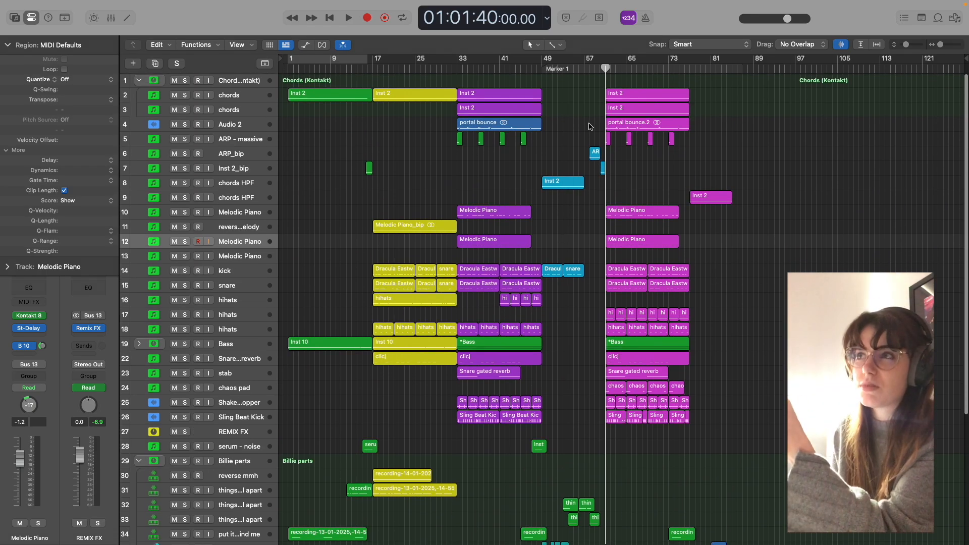
Step: Position the playhead at bar 61 and examine the magenta section's regions across all tracks
drag(588, 67, 610, 67)
scroll(666, 235, down, 9)
scroll(620, 287, down, 2)
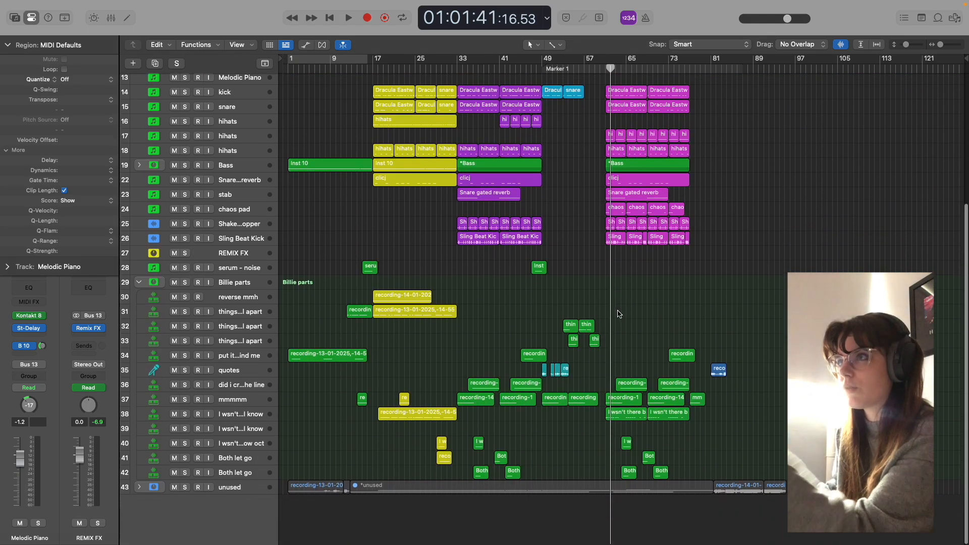
scroll(622, 296, up, 8)
scroll(622, 296, down, 1)
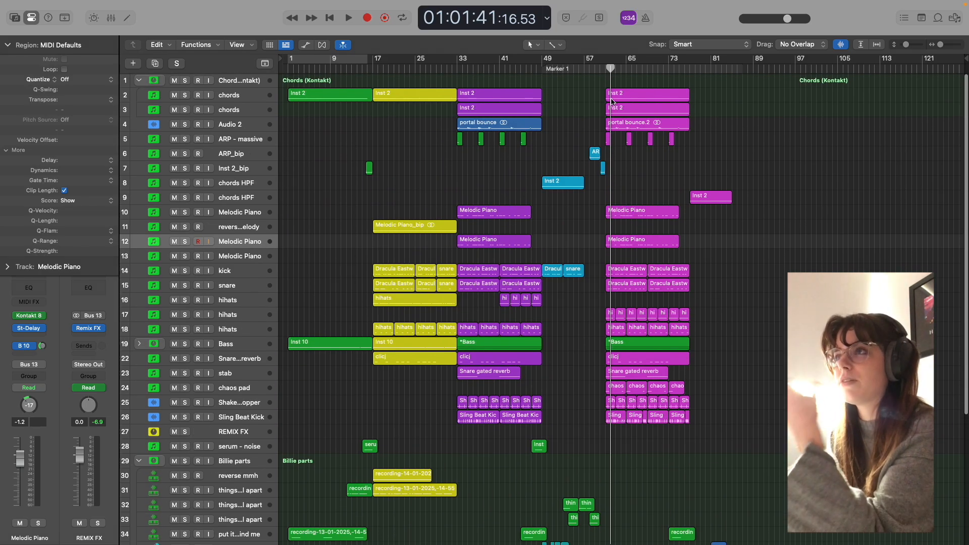
drag(611, 69, 605, 69)
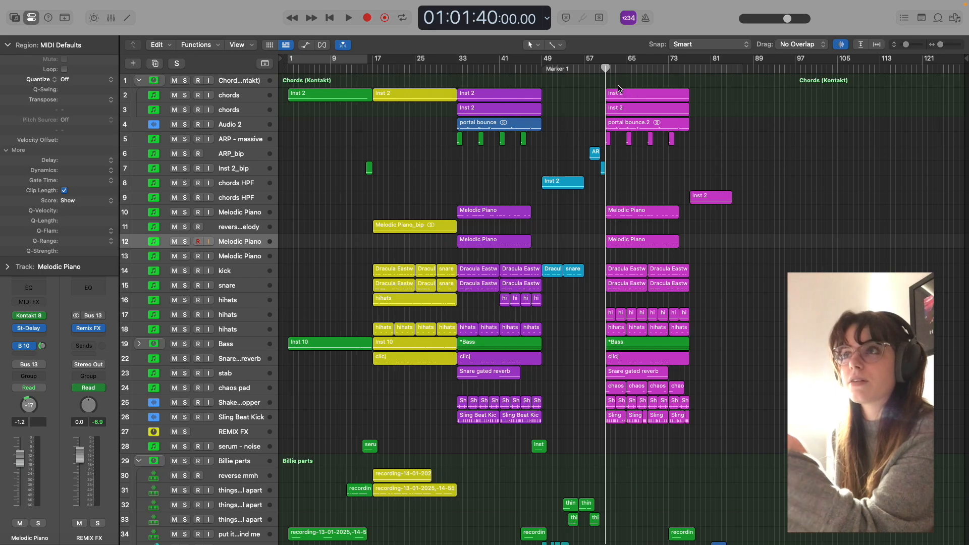
scroll(631, 170, down, 2)
scroll(502, 118, up, 2)
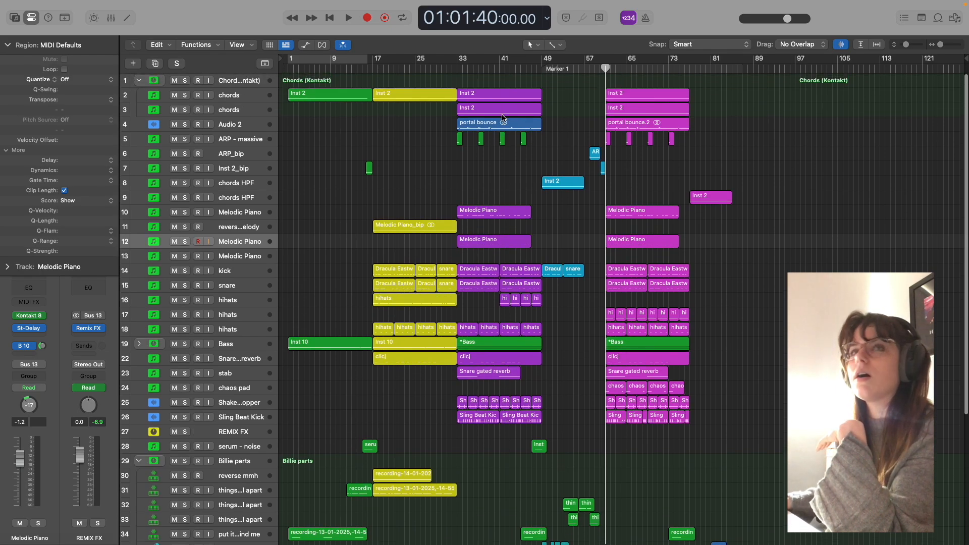
Step: Enlarge the arrangement and highlight the purple shaker and Sling Beat Kick regions between bars 33 and 49
scroll(623, 231, down, 3)
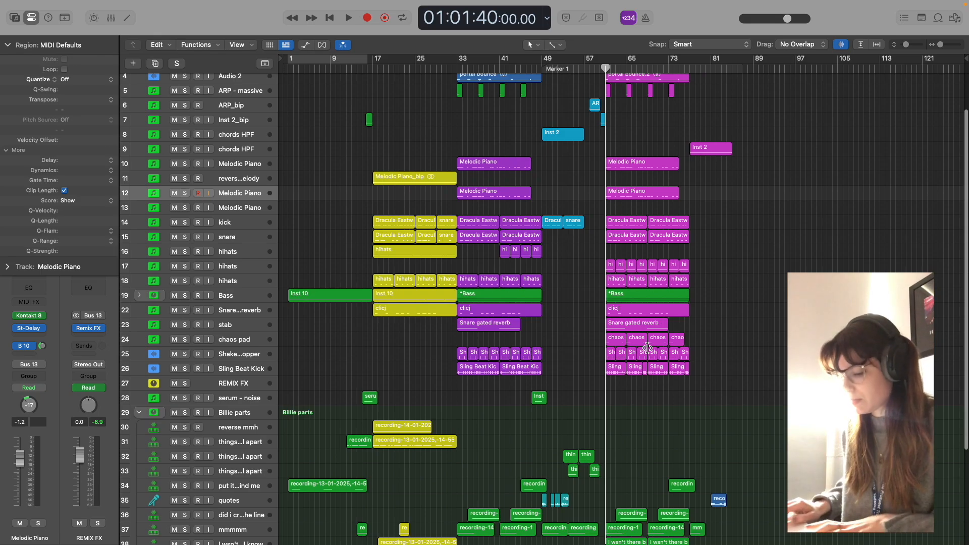
key(super+Right)
key(super+Down)
key(super+Down)
key(super+Down)
key(super+Down)
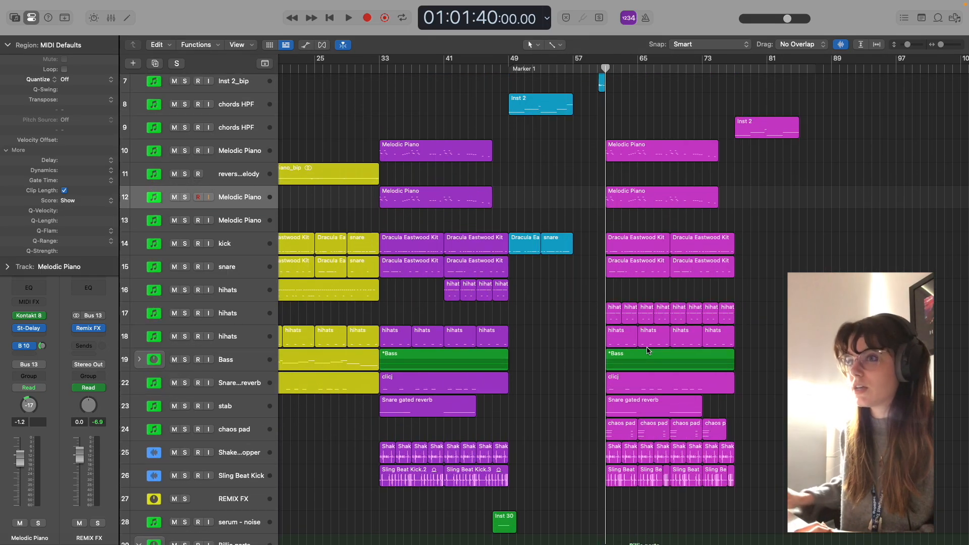
scroll(520, 468, down, 3)
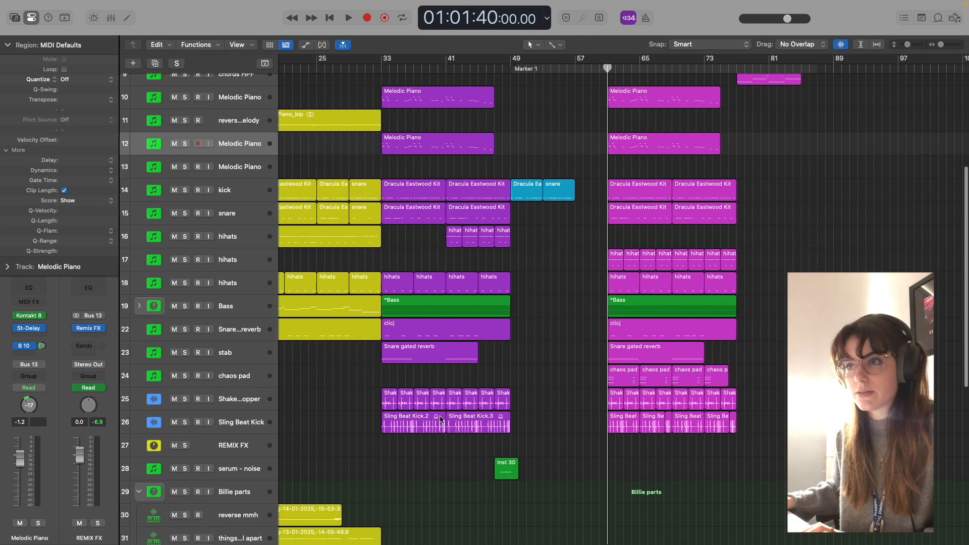
drag(367, 395, 507, 430)
click(548, 416)
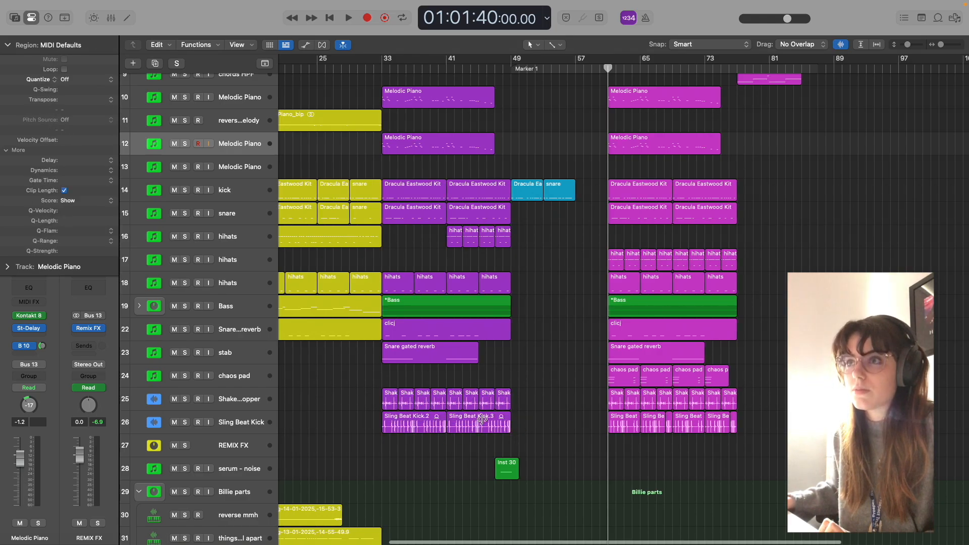
Step: Position the playhead at bar 33 and compare the purple and magenta sections' shaker and Sling Beat Kick regions
click(381, 64)
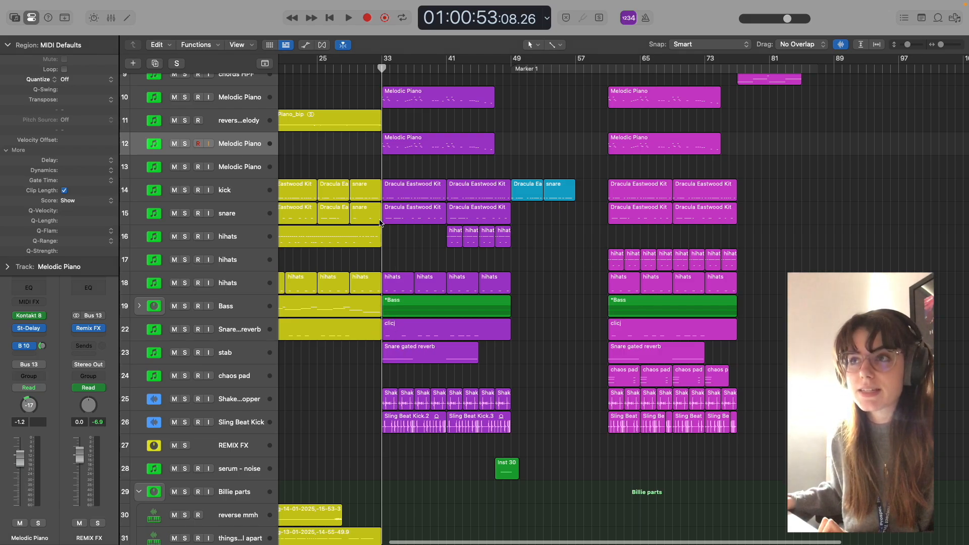
scroll(532, 325, right, 5)
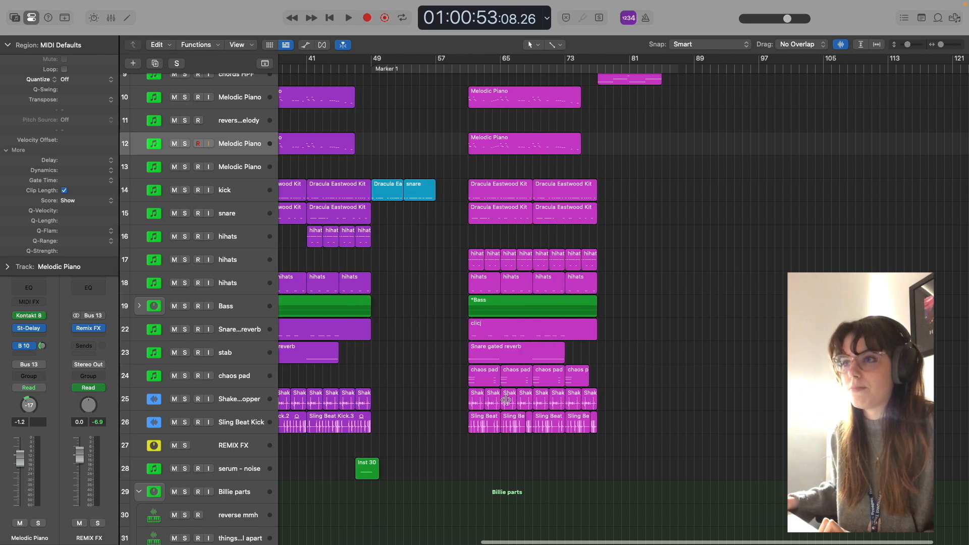
drag(694, 433, 468, 430)
click(449, 423)
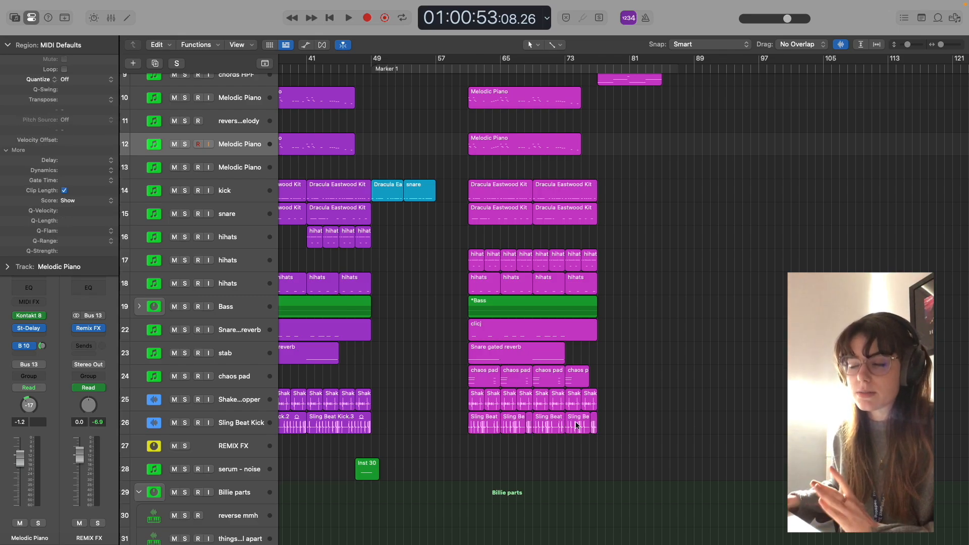
scroll(612, 426, left, 2)
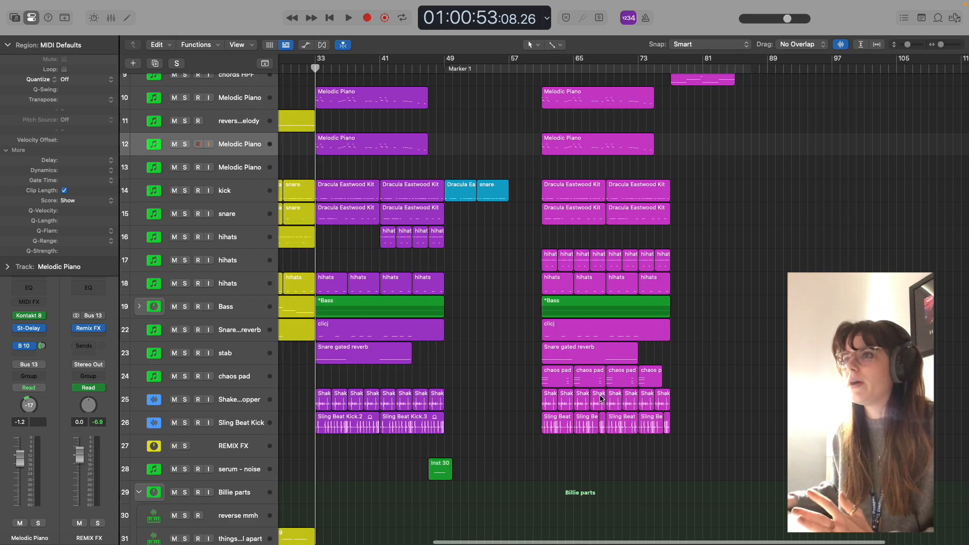
Step: Move the playhead to bar 61 and select the Shaker Reverse Topper track
drag(533, 68, 539, 68)
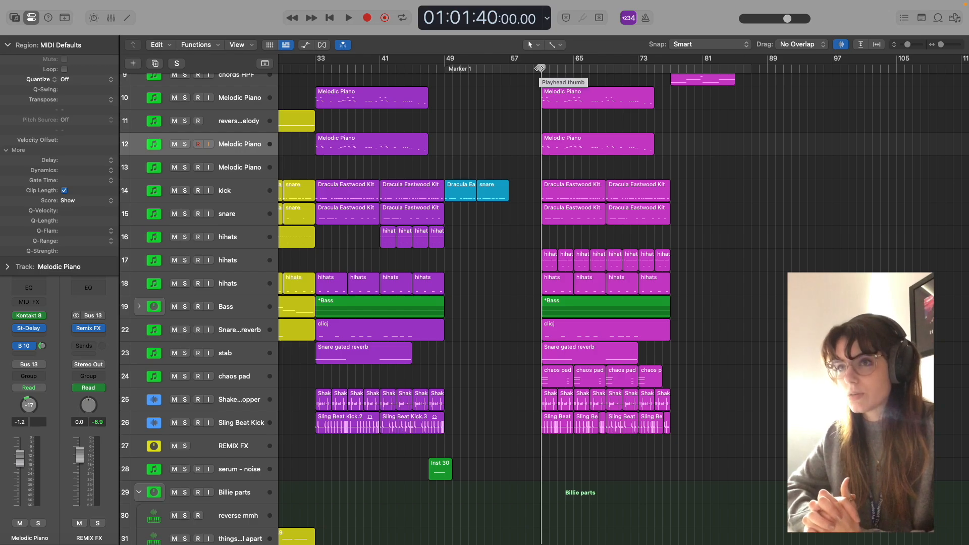
click(243, 435)
click(241, 401)
click(523, 408)
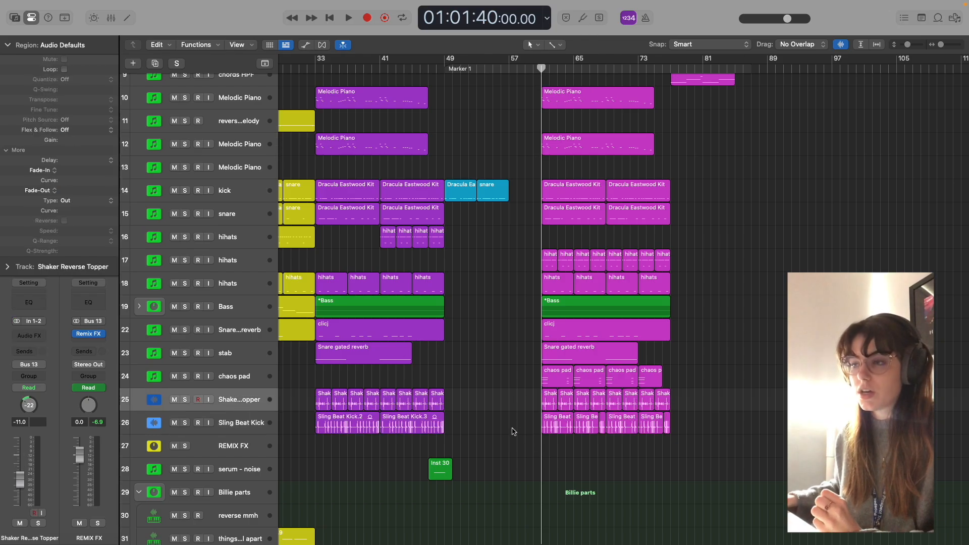
Step: Select the first magenta Sling Beat Kick region at bar 61 and assign the Scissors Tool as the secondary tool
key(super+Right)
key(super+Right)
key(super+Right)
scroll(511, 431, down, 1)
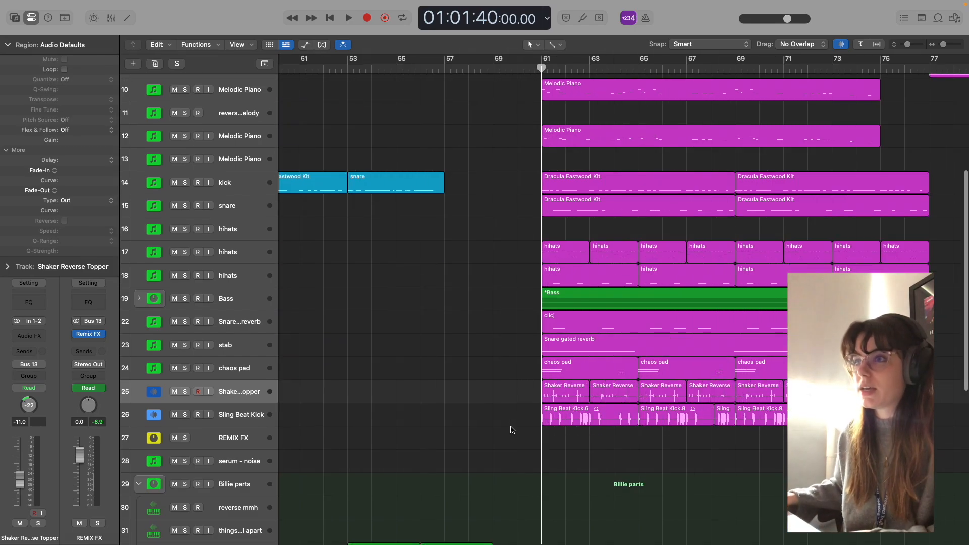
scroll(511, 431, up, 2)
scroll(511, 431, right, 1)
scroll(511, 432, right, 1)
click(567, 457)
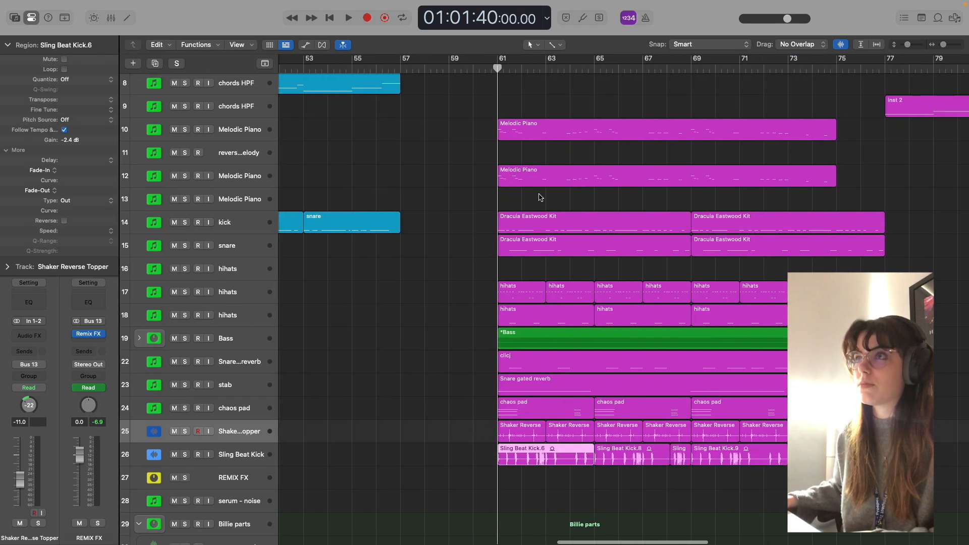
click(555, 45)
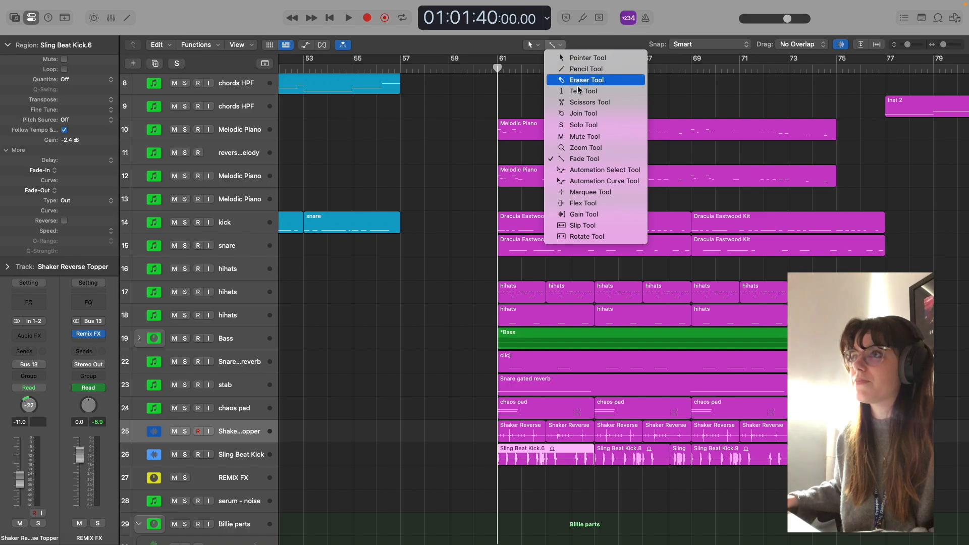
click(578, 103)
Step: Split the first magenta Sling Beat Kick region into four equal one-bar slices and select them all
click(518, 68)
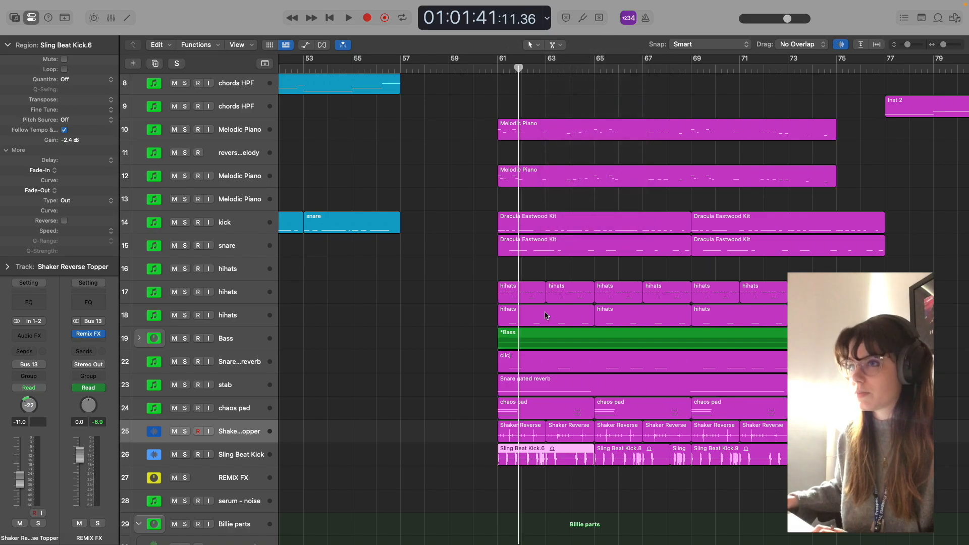
super+click(521, 457)
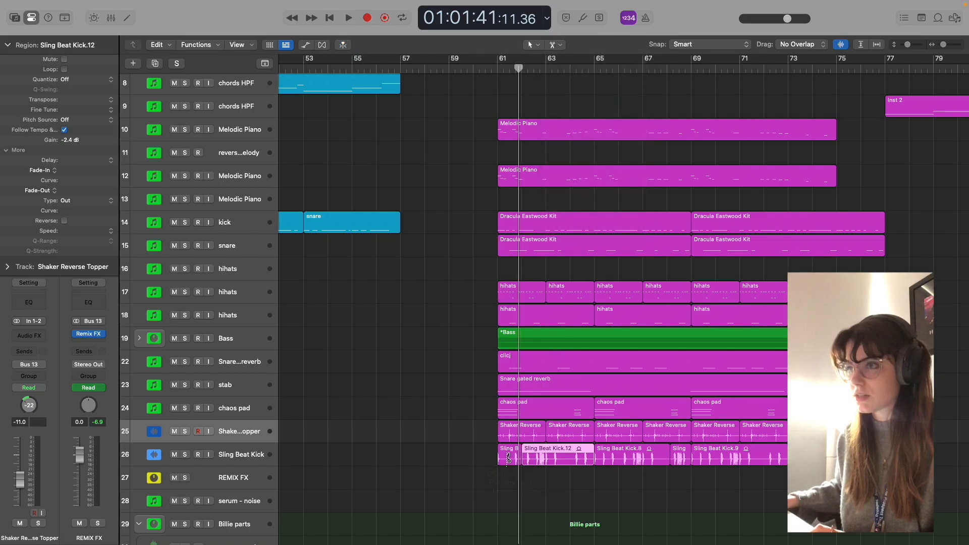
key(super+z)
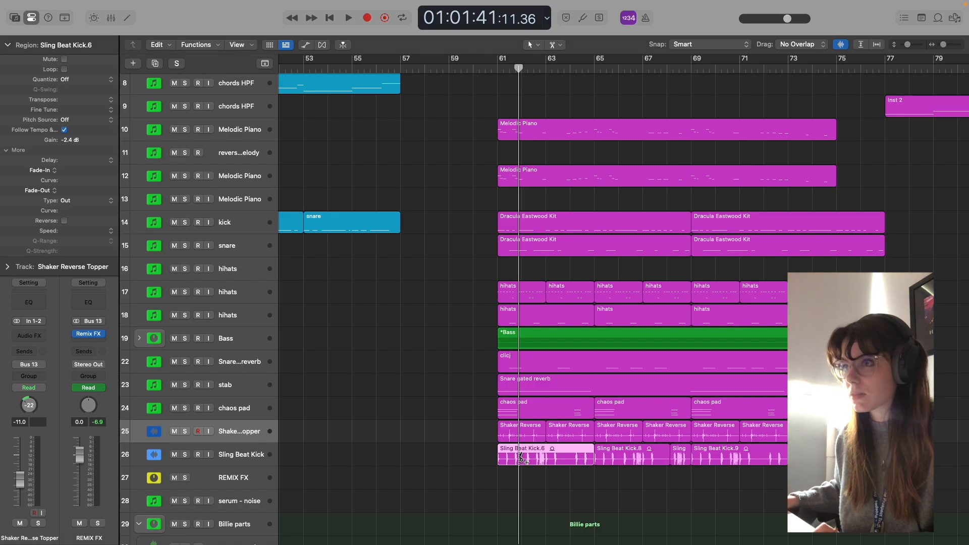
alt+super+click(521, 459)
drag(478, 450, 584, 456)
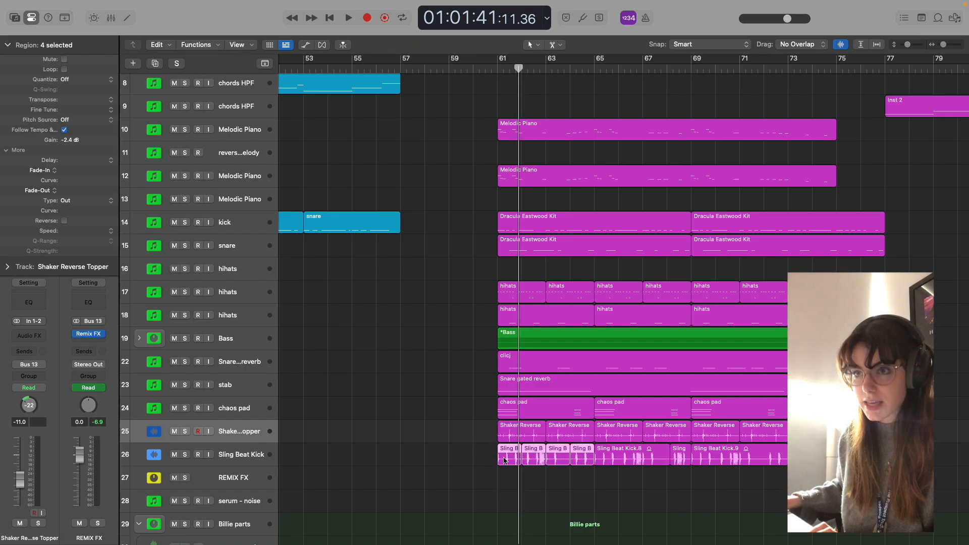
Step: Load the four Sling Beat Kick slices into a new Sampler track below the last track and audition their zones
scroll(506, 457, down, 8)
scroll(528, 332, up, 2)
drag(509, 283, 227, 510)
scroll(203, 398, down, 6)
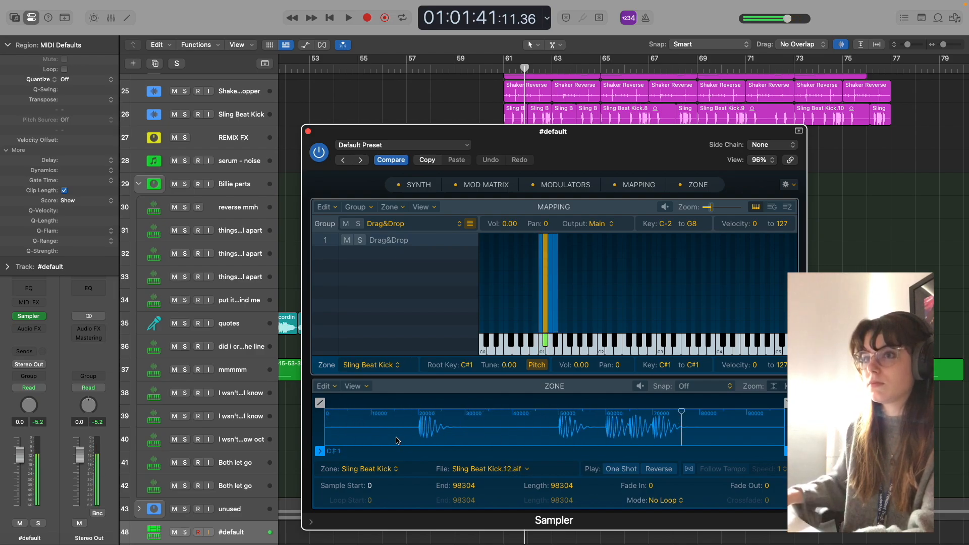
drag(318, 451, 424, 446)
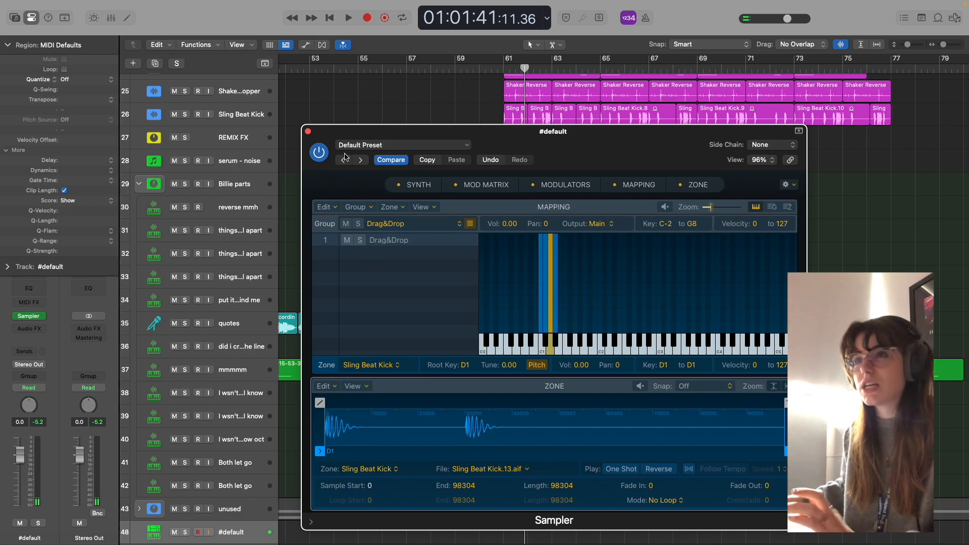
Step: Delete the new Sampler track and restore the four Sling Beat Kick slices to a single region at bar 61
click(308, 132)
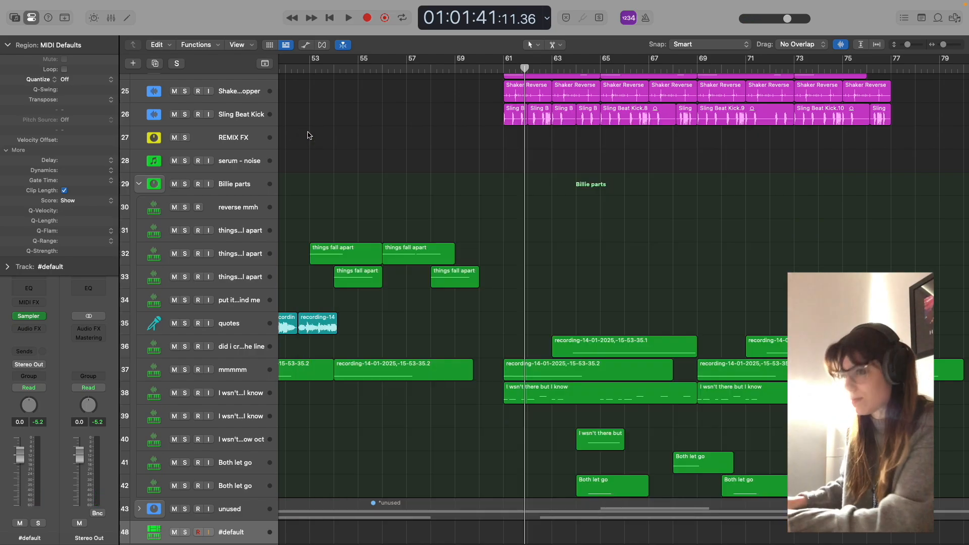
key(super+BackSpace)
scroll(432, 262, up, 6)
click(429, 313)
scroll(428, 316, left, 1)
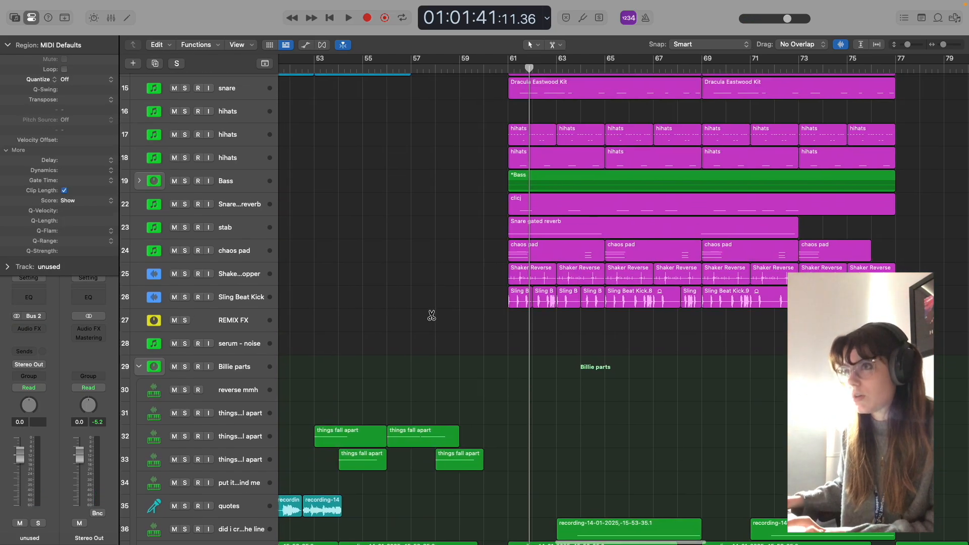
key(super+z)
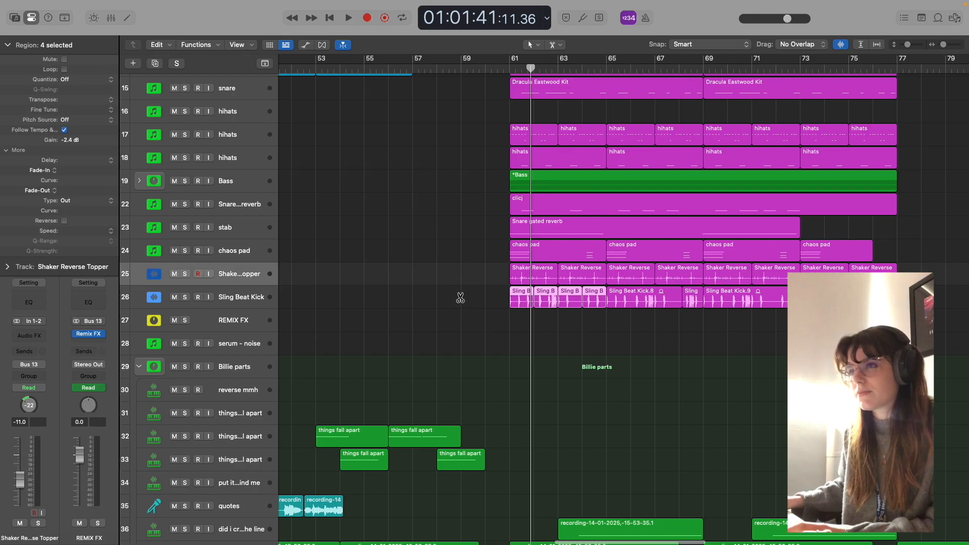
key(super+j)
scroll(454, 287, up, 4)
scroll(454, 288, right, 3)
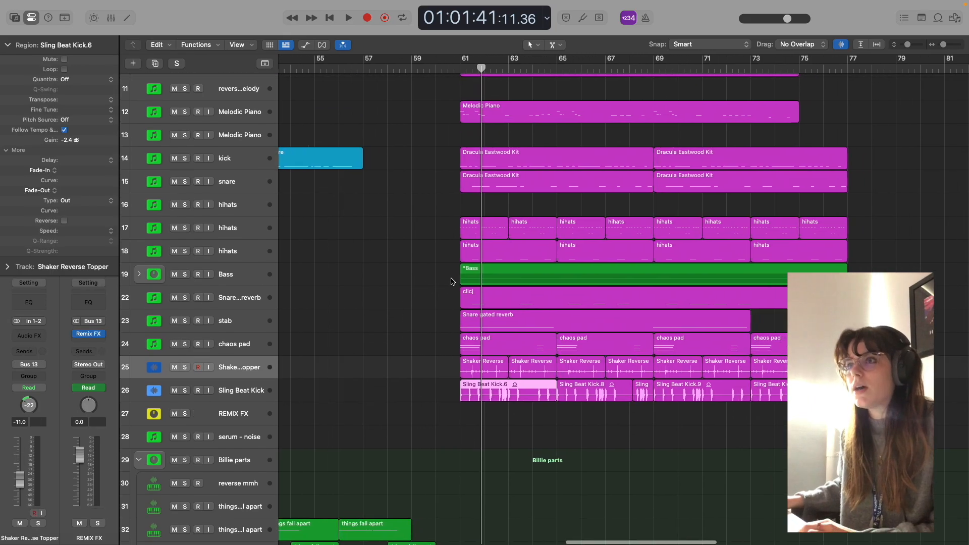
Step: Highlight the regions on the Snare gated reverb and stab tracks and compare them across the purple and magenta sections
click(275, 303)
scroll(428, 292, left, 10)
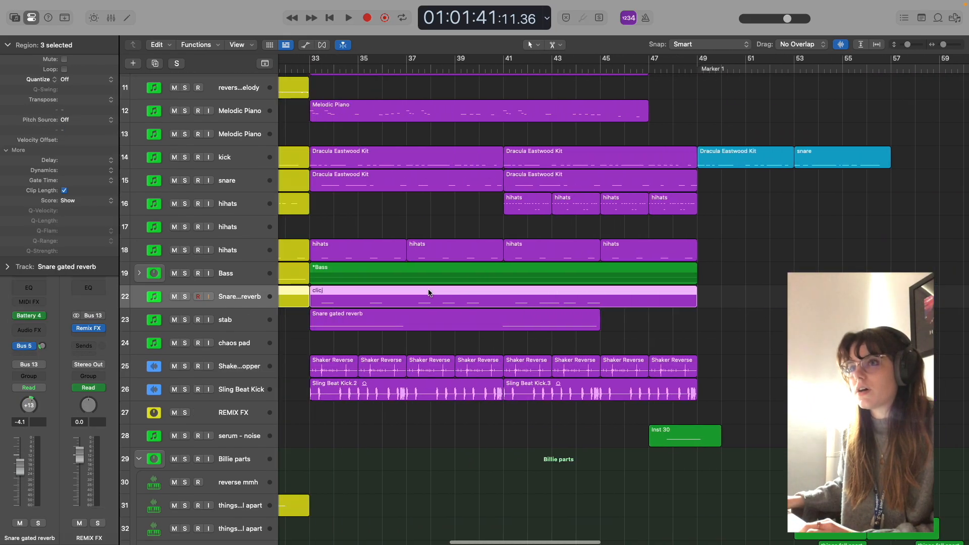
scroll(431, 298, right, 4)
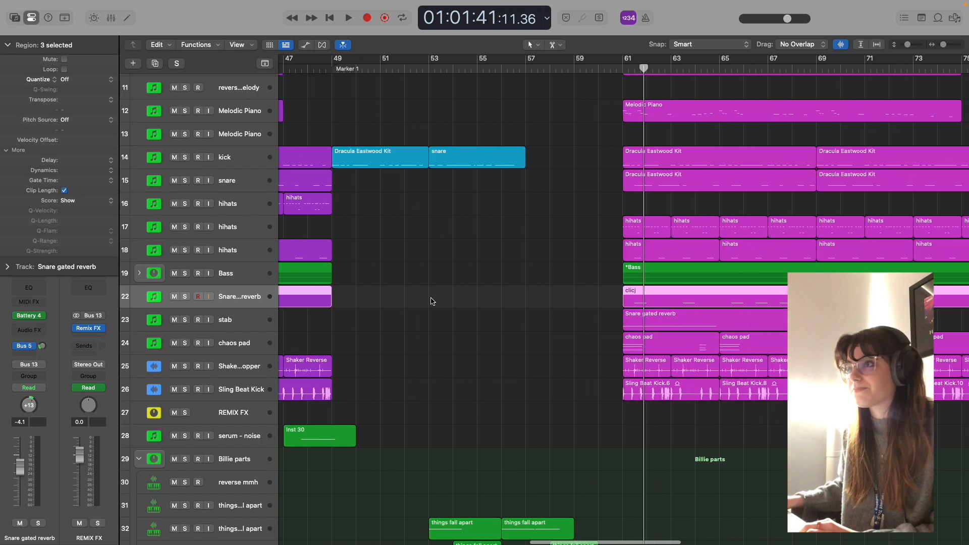
click(234, 321)
scroll(413, 345, down, 6)
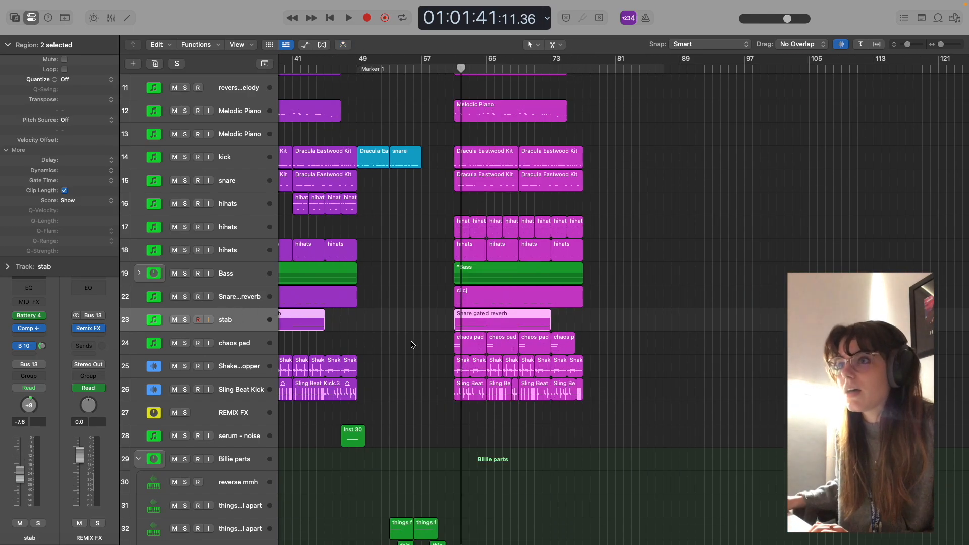
Step: Solo the chaos pad track and play it from bar 61
click(227, 344)
click(453, 70)
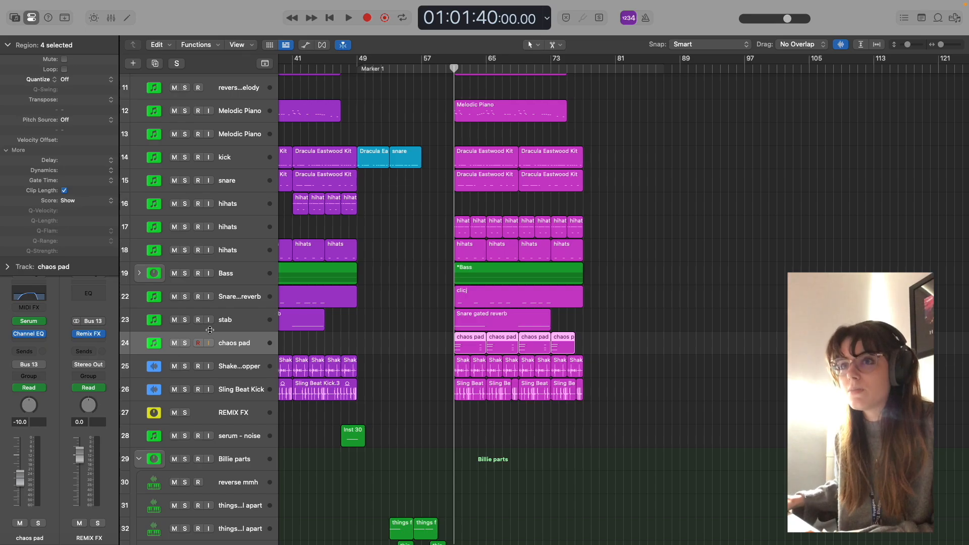
key(s)
key(space)
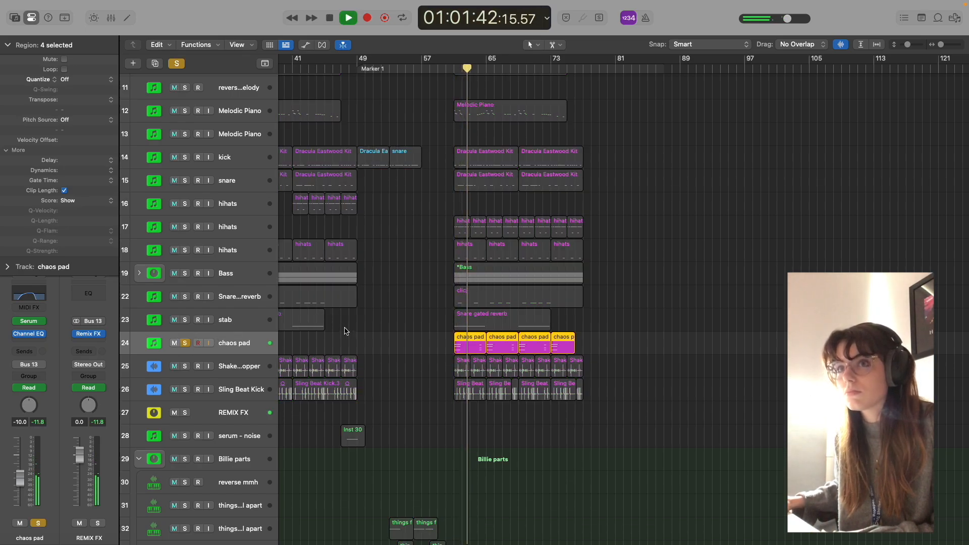
Step: Inspect the chaos pad's Channel EQ High Cut Frequency automation, stop playback, hide the automation and unsolo the track
key(a)
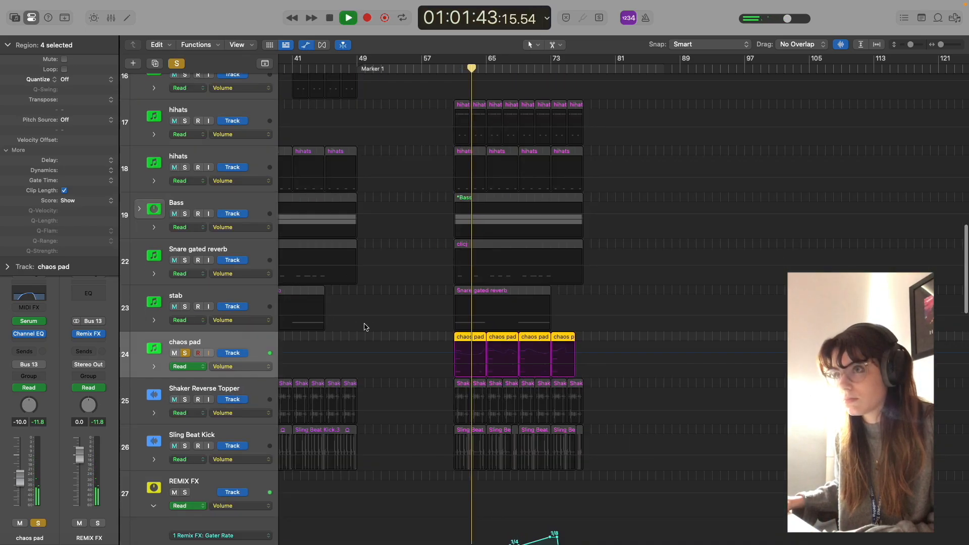
click(153, 366)
scroll(323, 353, down, 2)
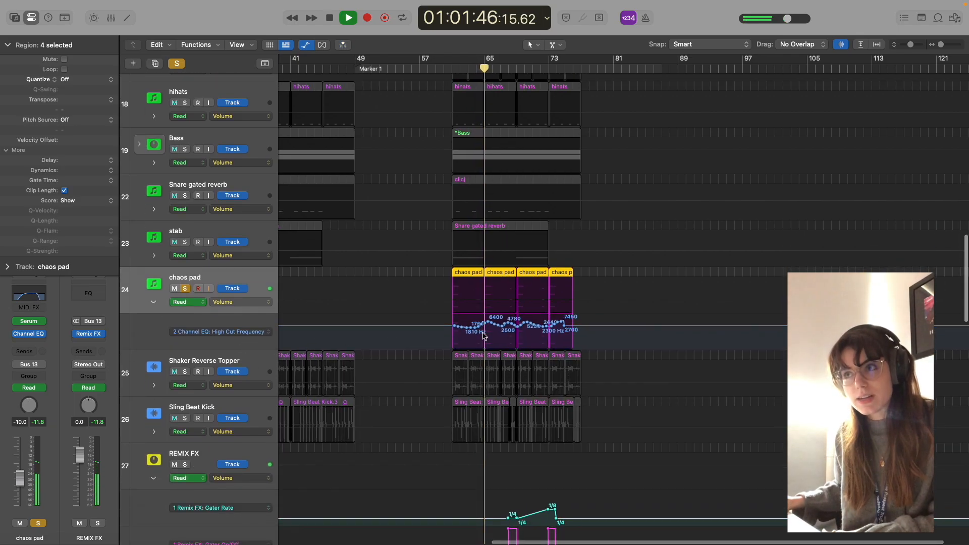
key(space)
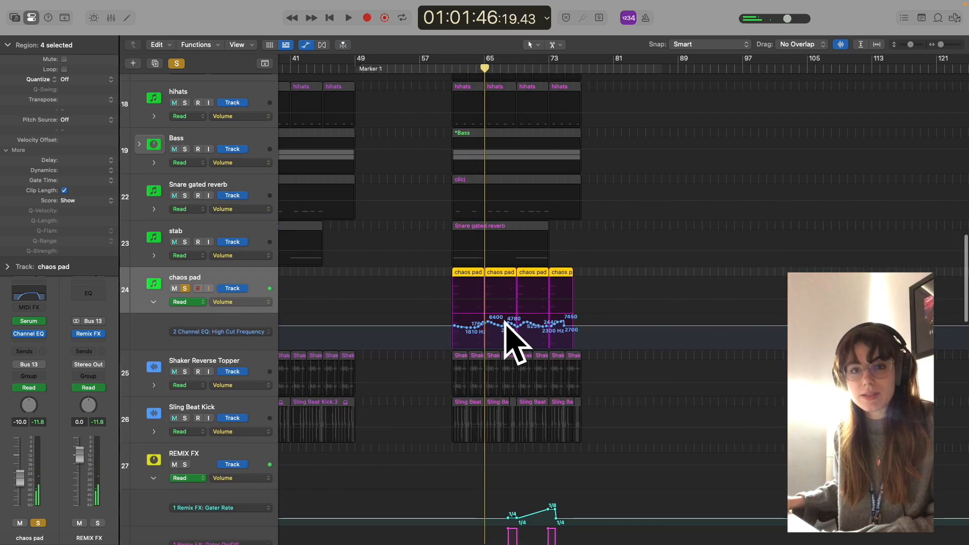
key(a)
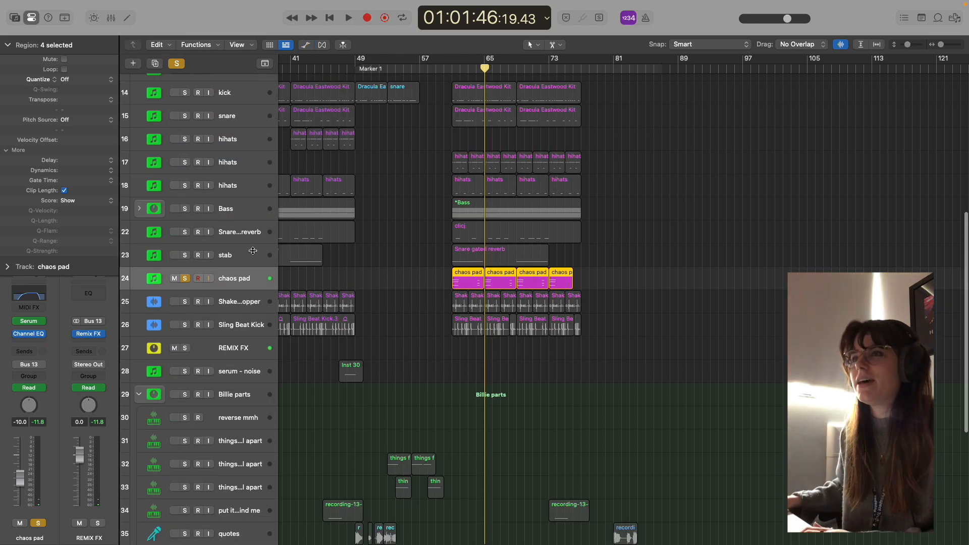
key(s)
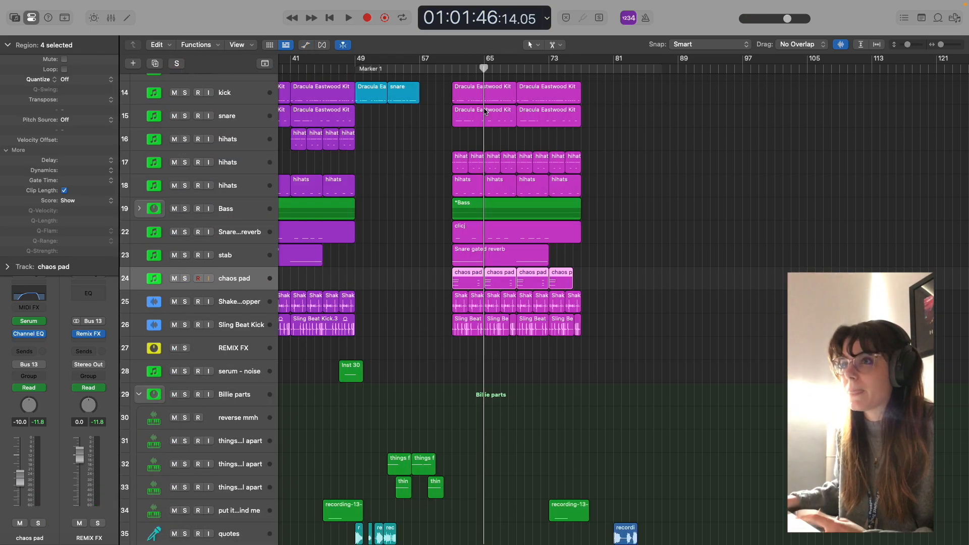
Step: Highlight the hihats regions on track 17 in the magenta section and compare them with the purple section's hihats
scroll(499, 143, up, 3)
scroll(499, 144, up, 1)
scroll(421, 225, left, 5)
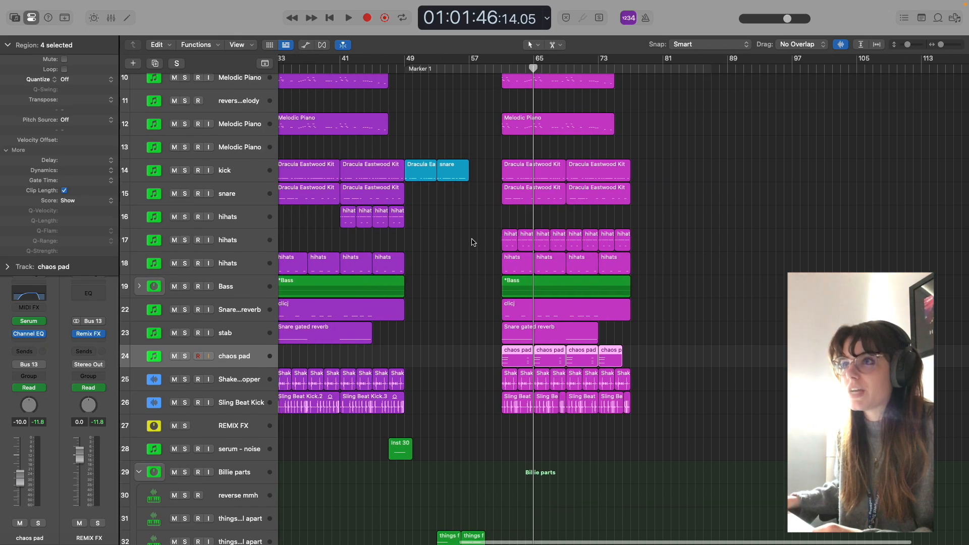
drag(481, 225, 681, 228)
scroll(576, 228, left, 2)
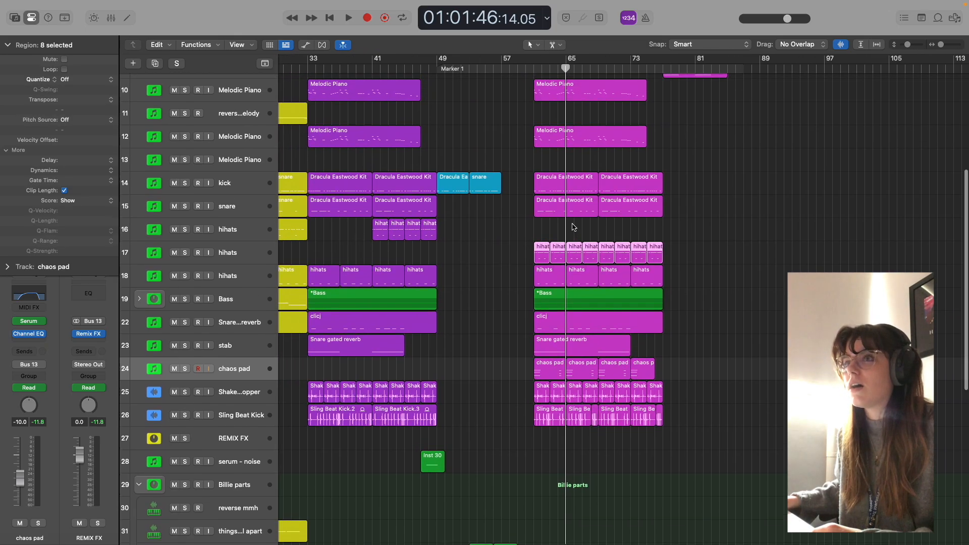
Step: Review the magenta section's layers from the chords tracks down to the Billie parts vocals
scroll(574, 228, up, 6)
scroll(573, 228, up, 1)
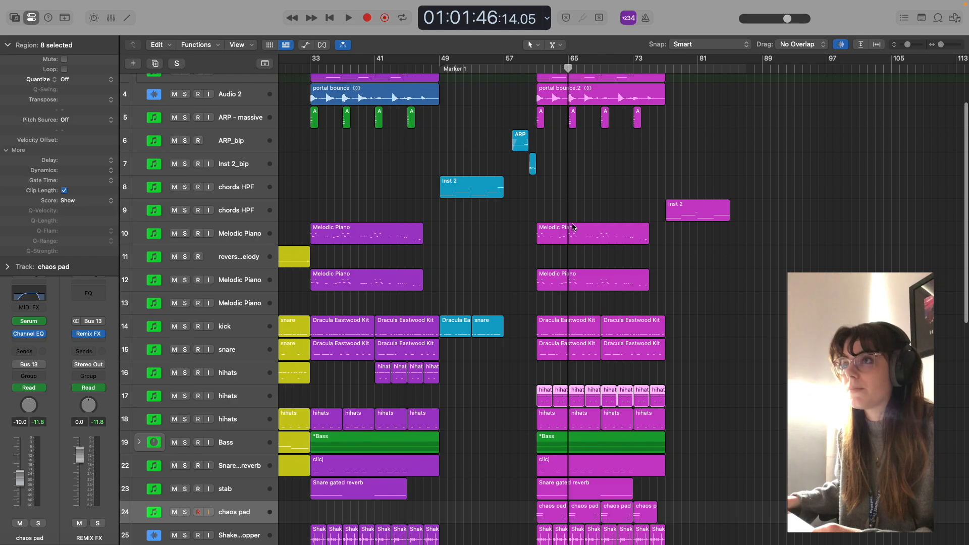
scroll(573, 227, up, 3)
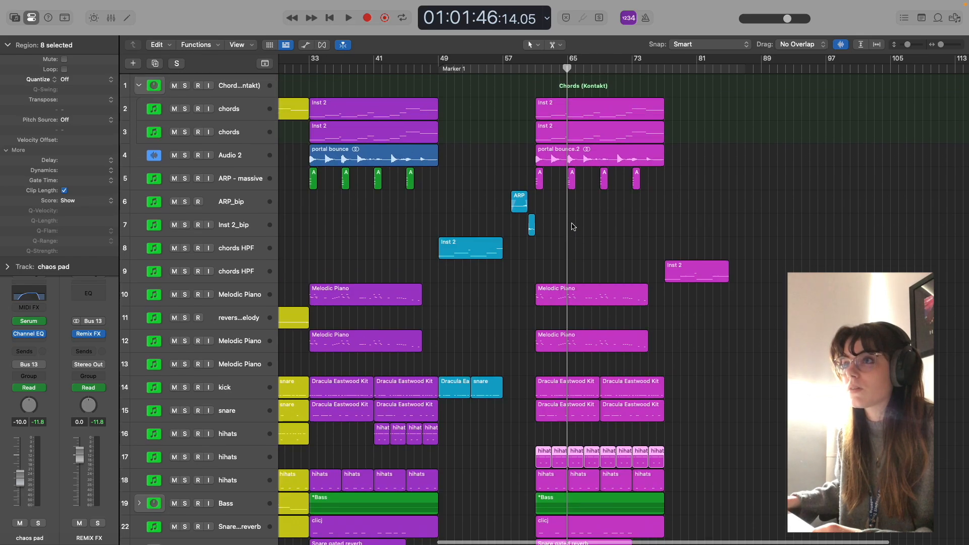
scroll(573, 227, down, 17)
scroll(573, 227, down, 6)
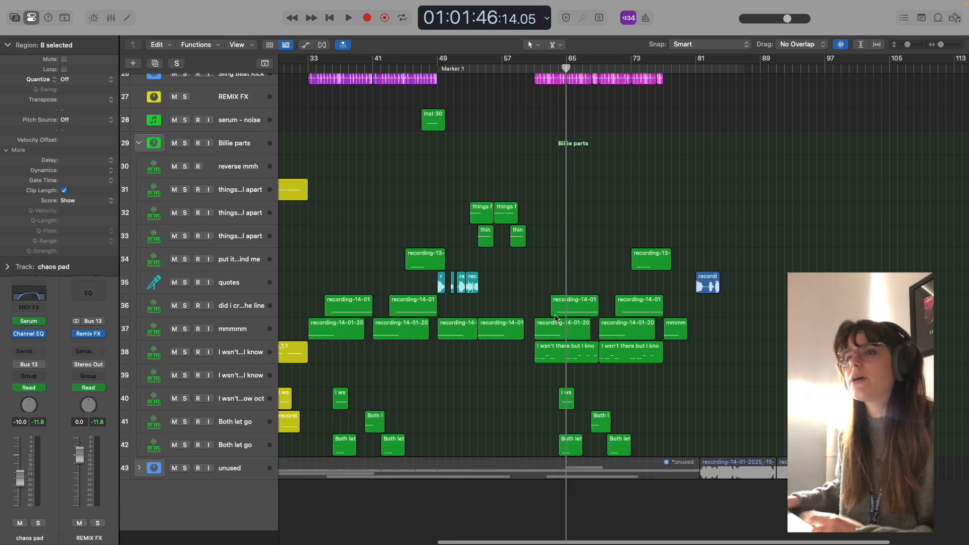
scroll(462, 237, up, 1)
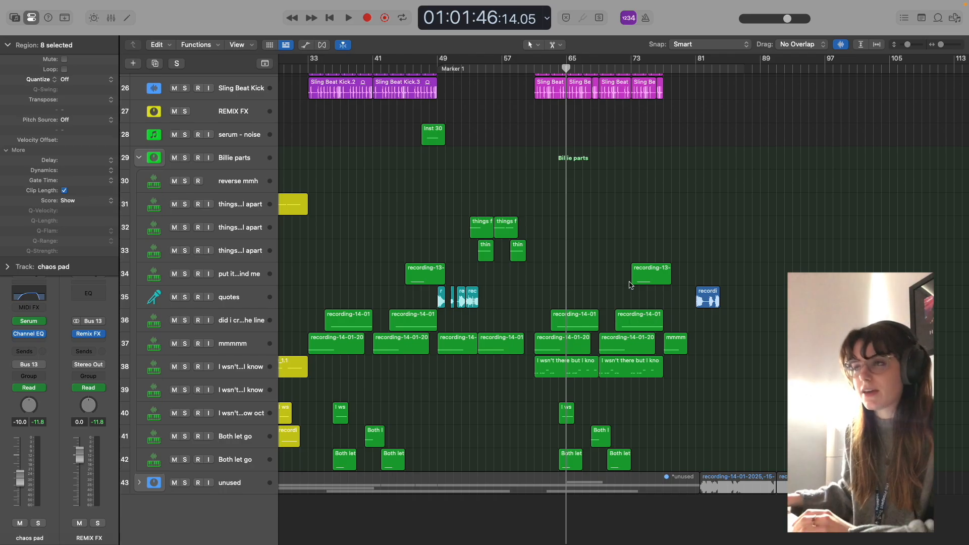
Step: Move the playhead to the end of the magenta section at bar 77 and select the last quotes recording on track 35
scroll(612, 322, up, 15)
scroll(573, 128, right, 4)
click(545, 74)
drag(549, 69, 561, 67)
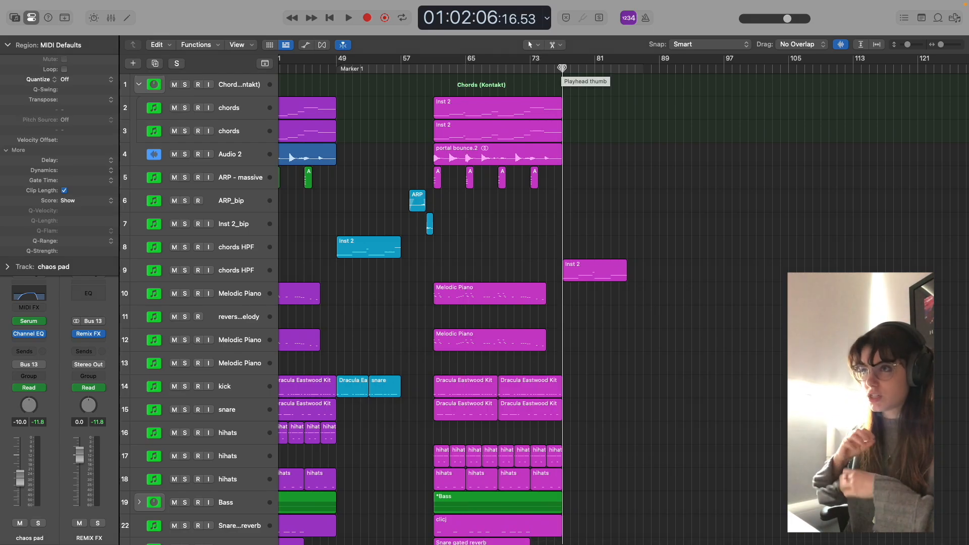
scroll(588, 156, down, 15)
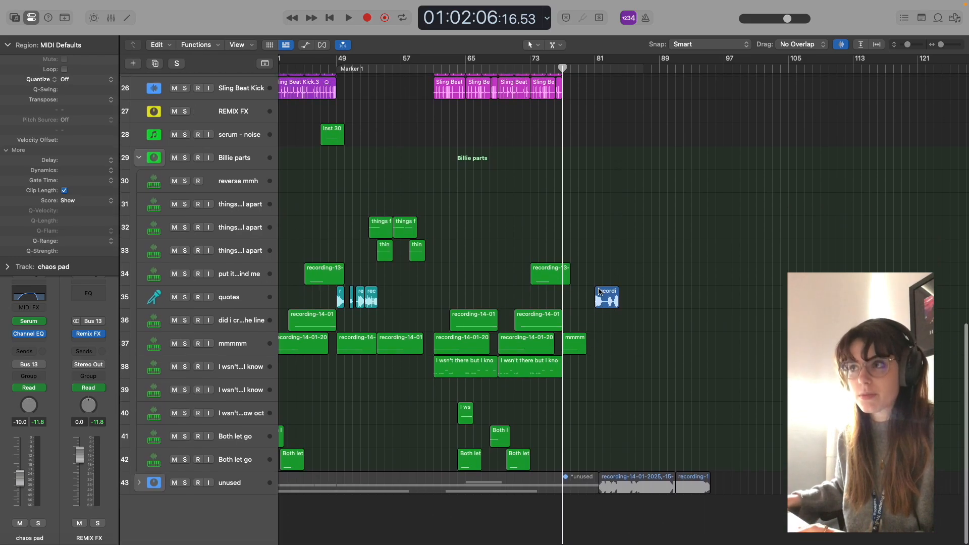
scroll(599, 291, right, 2)
click(588, 297)
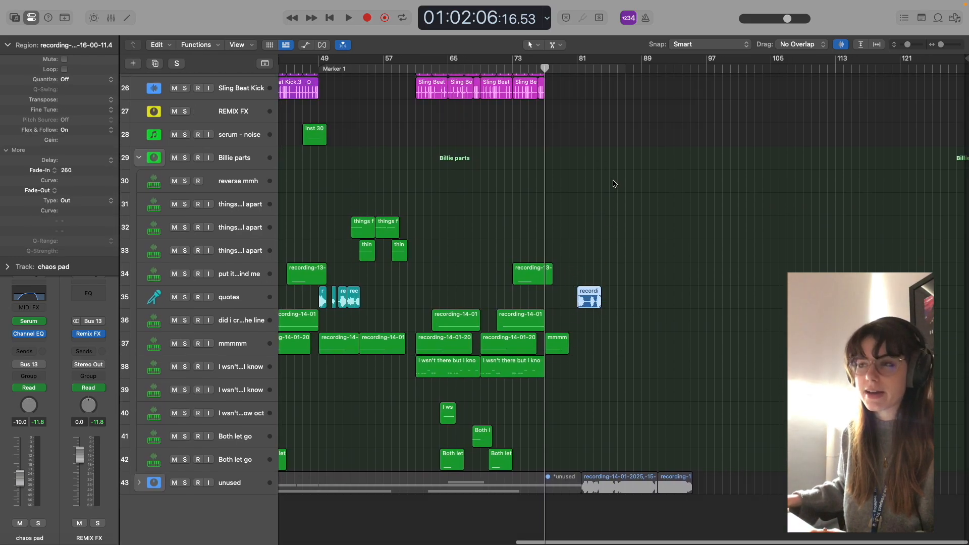
Step: Play the outro from bar 77 through the last quotes recording while reviewing its layers
key(space)
scroll(605, 306, up, 2)
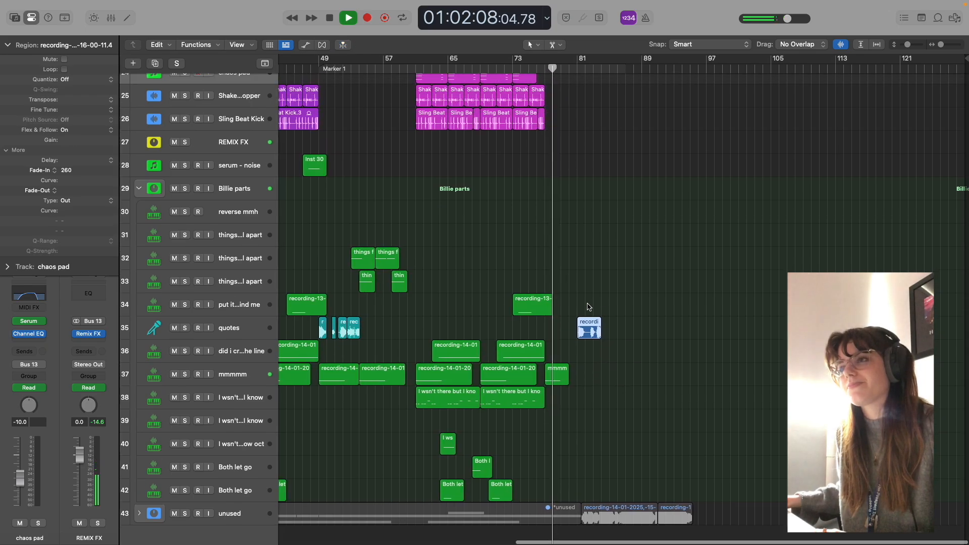
scroll(585, 308, up, 5)
scroll(587, 307, down, 6)
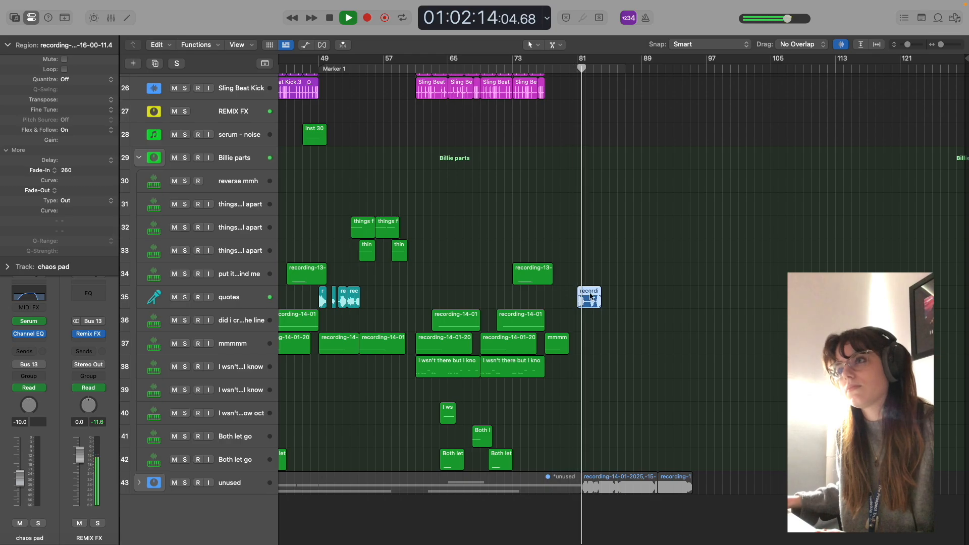
scroll(510, 291, up, 4)
scroll(510, 291, up, 10)
scroll(519, 287, down, 15)
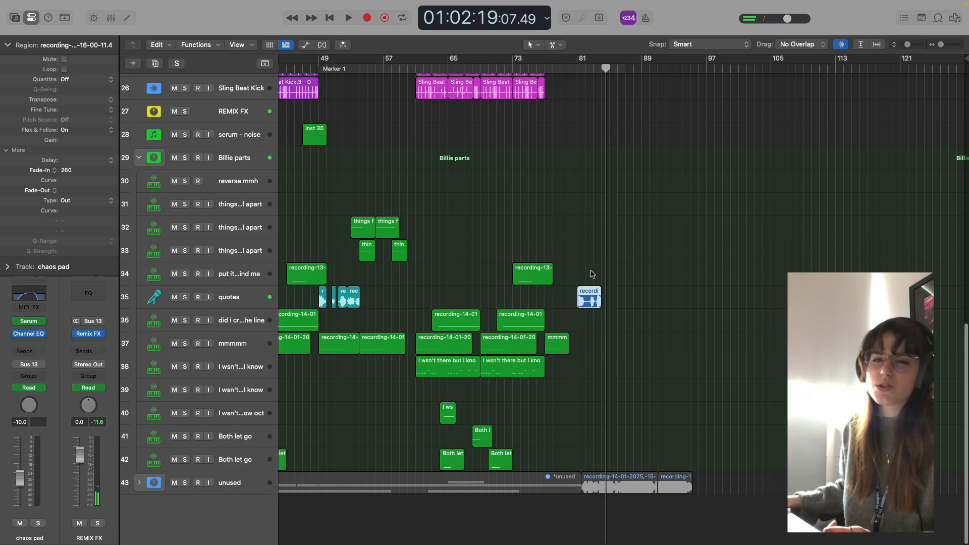
Step: Return the playhead to bar 61, show the track automation and select the REMIX FX track with its Gater lanes
click(419, 71)
scroll(476, 145, up, 2)
key(a)
scroll(504, 217, up, 12)
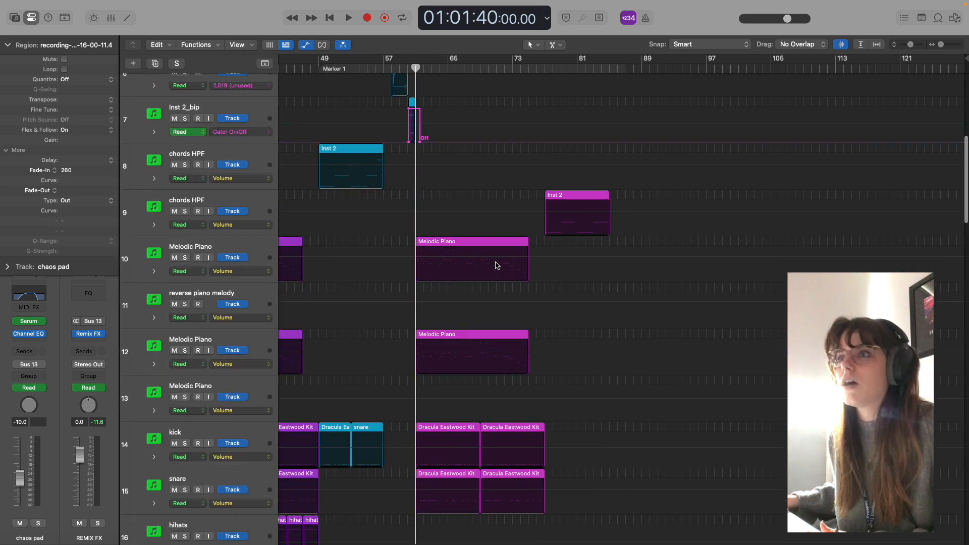
scroll(497, 264, down, 15)
scroll(497, 265, up, 5)
scroll(497, 265, down, 5)
click(224, 271)
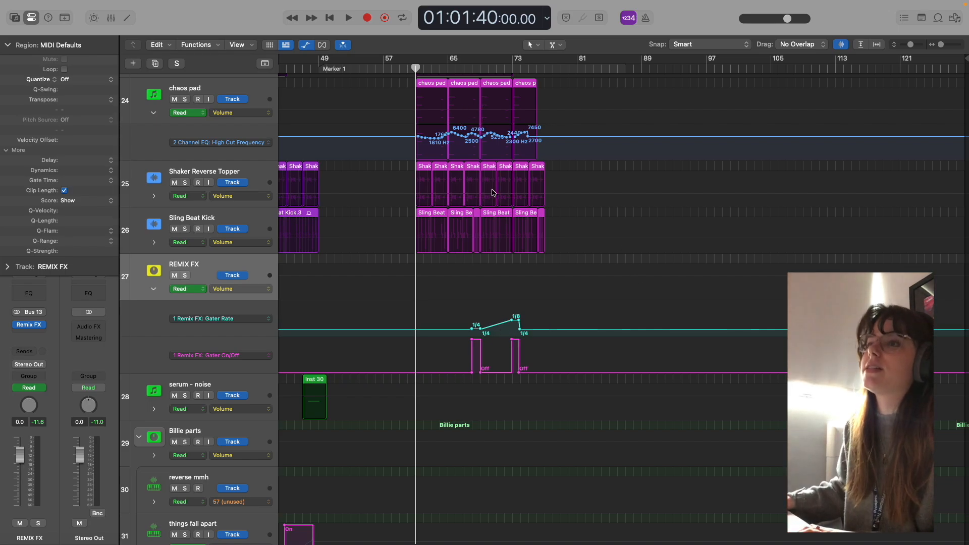
Step: Play the magenta section through the REMIX FX Gater automation, stop playback and hide the automation
key(space)
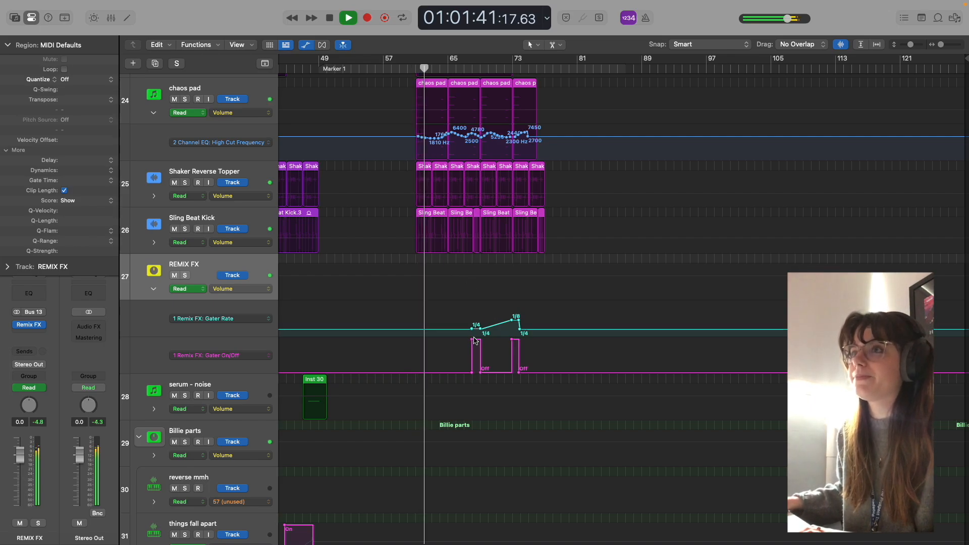
scroll(475, 348, down, 1)
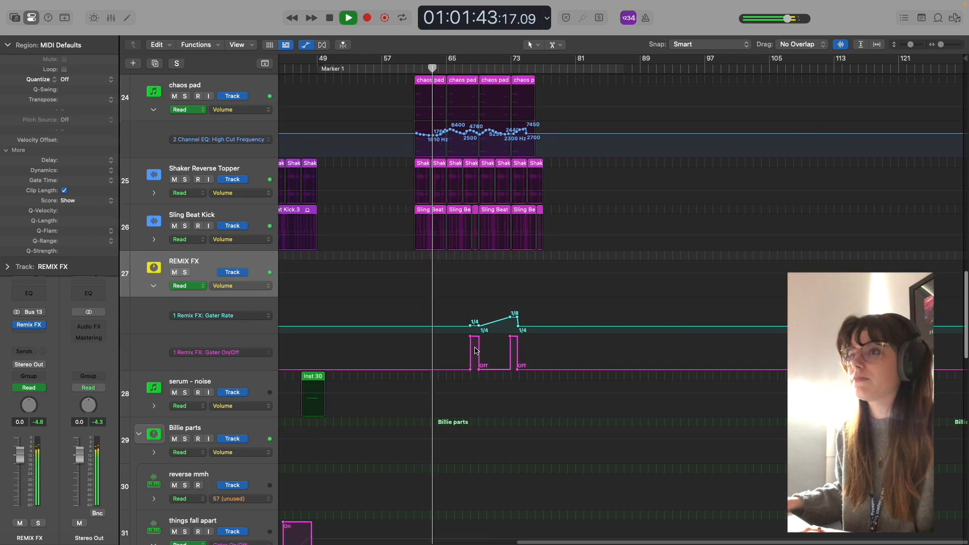
scroll(475, 349, down, 2)
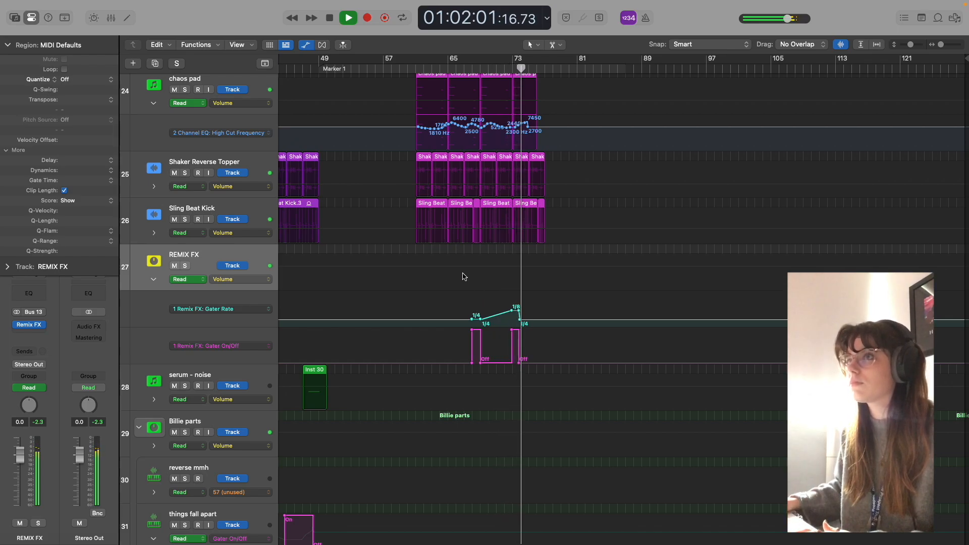
key(space)
key(a)
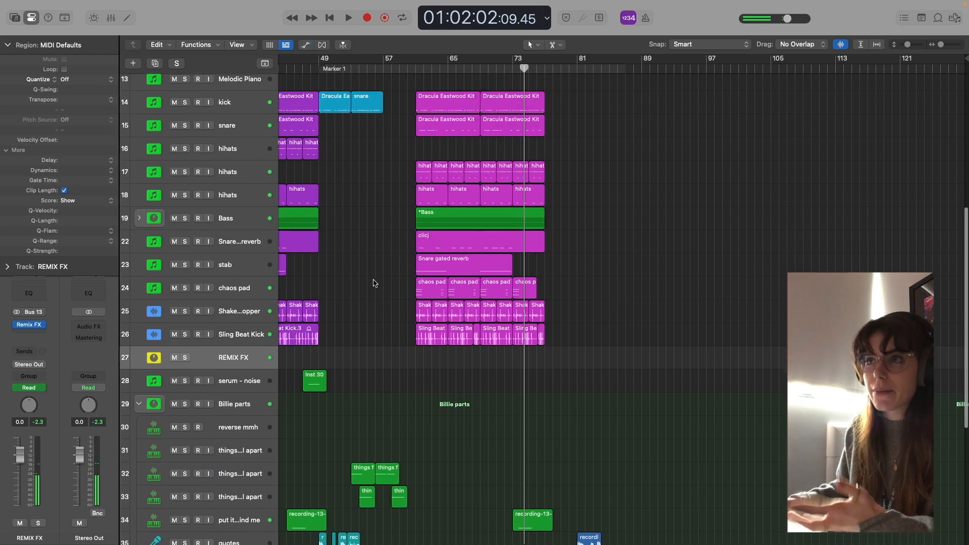
key(x)
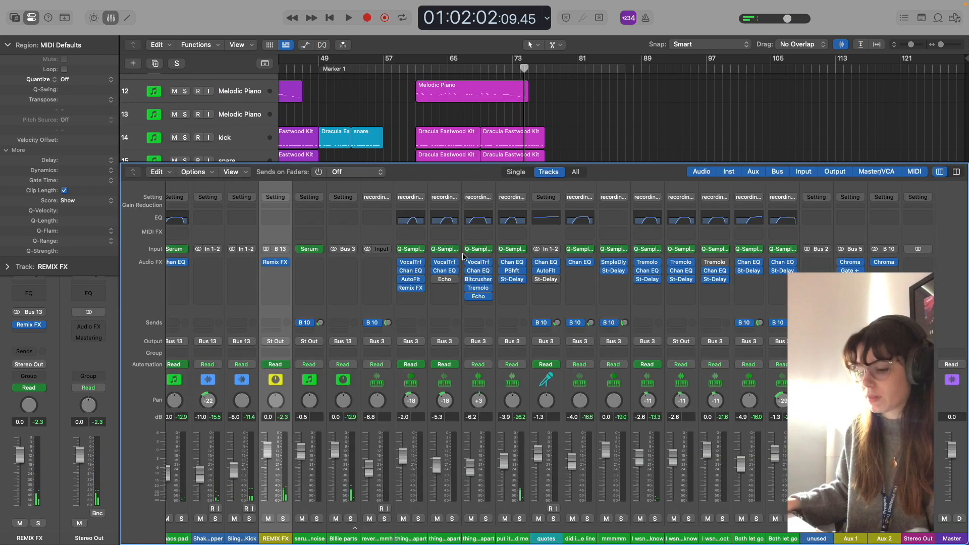
key(p)
key(p)
scroll(564, 190, up, 10)
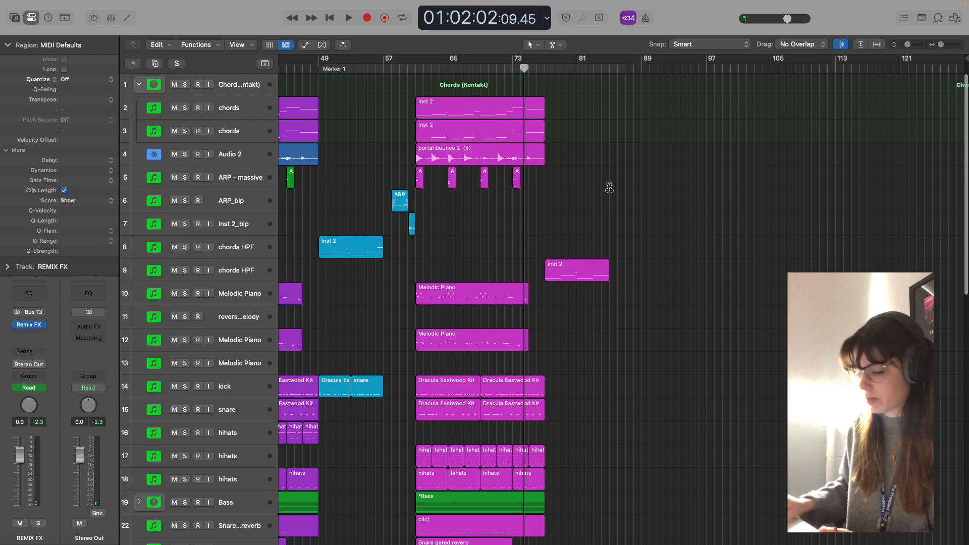
Step: Zoom the arrangement out to fit all the tracks and select every region in the magenta section
key(super+Up)
key(super+Up)
key(super+Up)
key(super+Up)
key(super+Up)
key(super+Up)
key(super+Left)
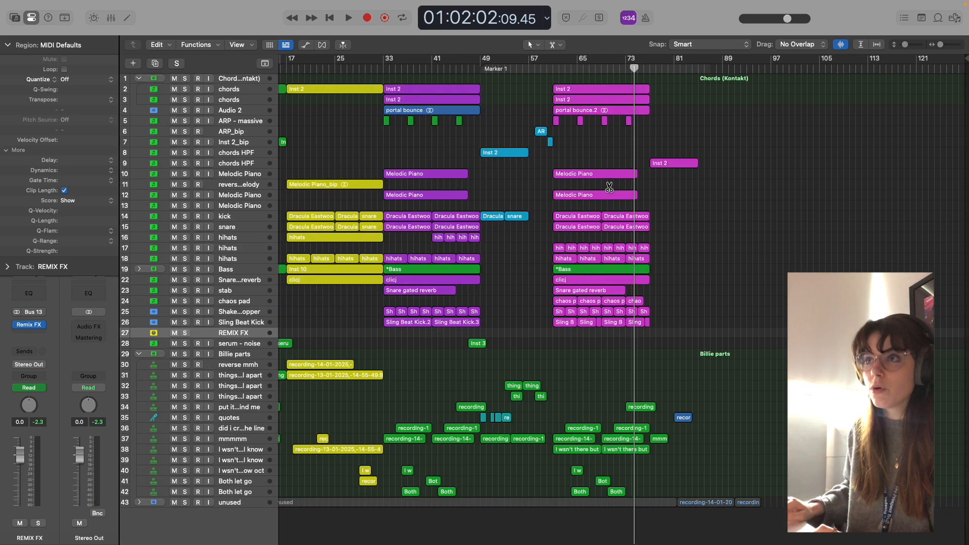
key(super+Up)
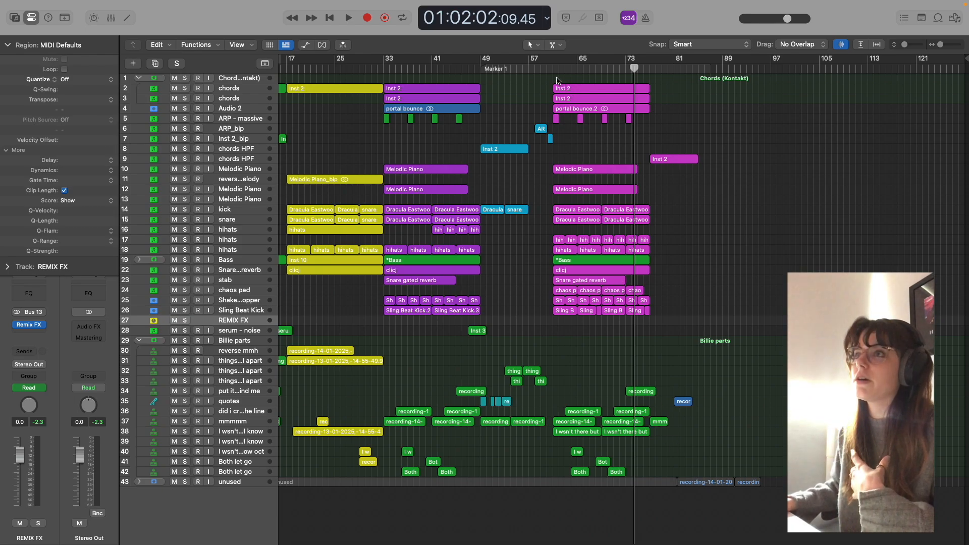
drag(554, 77, 648, 476)
Step: Review the channel strips in the mixer back to the Chords (Kontakt) stack, then return to the full arrangement
key(x)
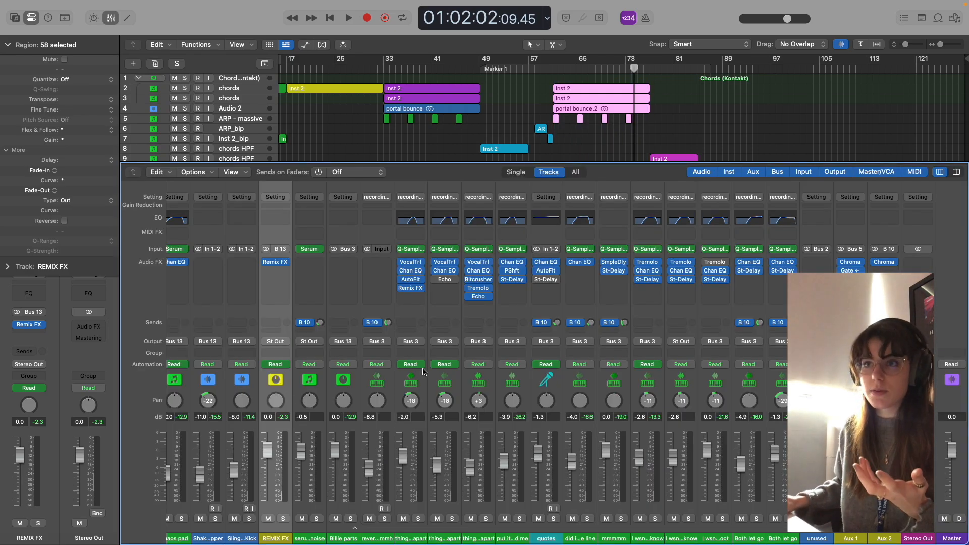
scroll(423, 372, left, 3)
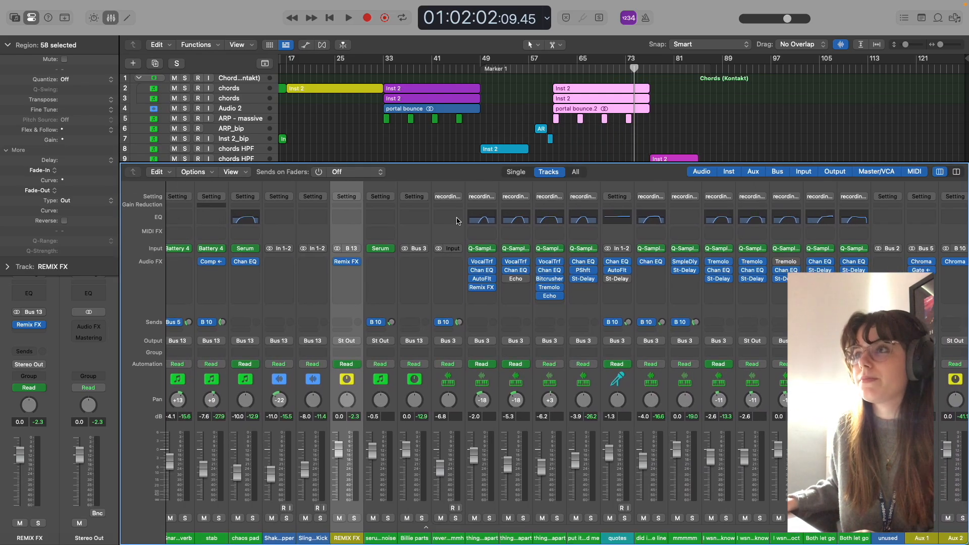
scroll(442, 237, left, 15)
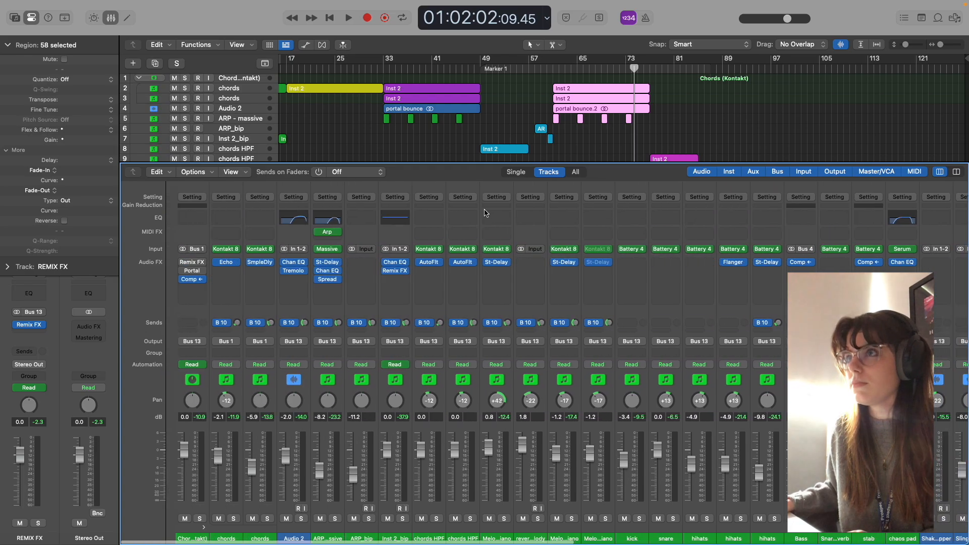
key(e)
key(e)
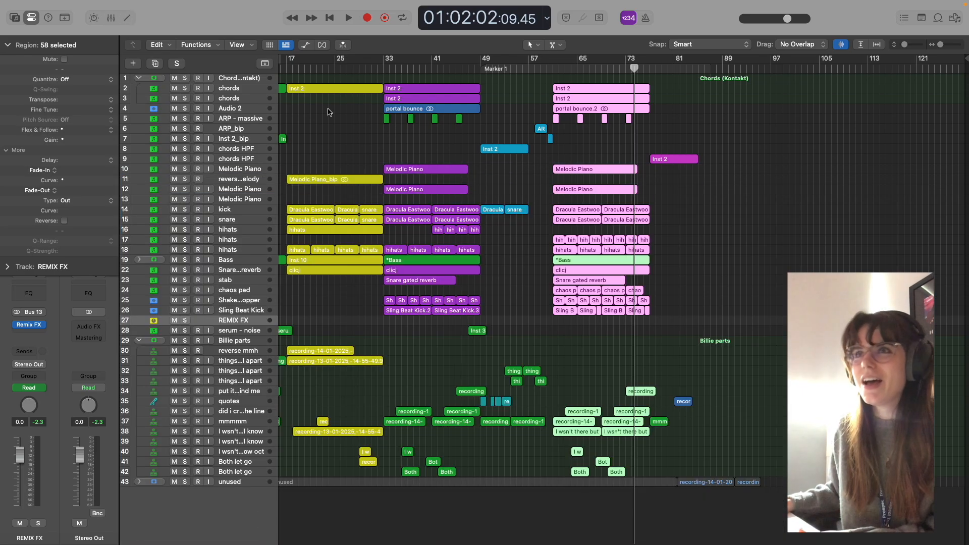
click(251, 89)
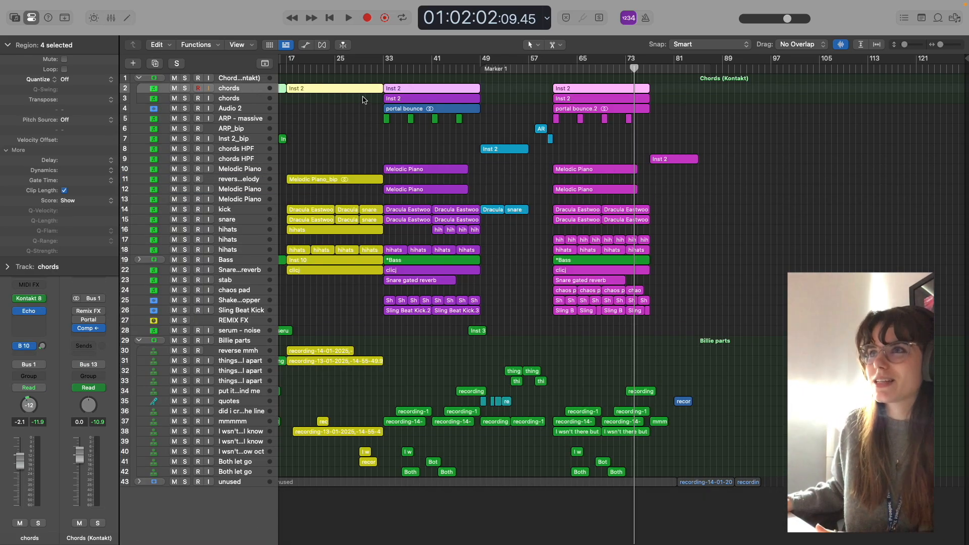
shift+click(245, 107)
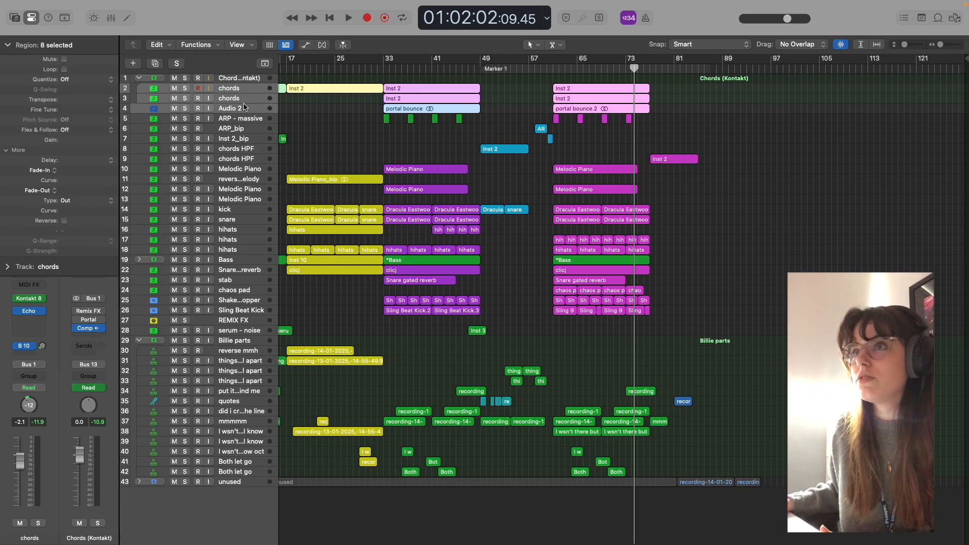
shift+click(247, 119)
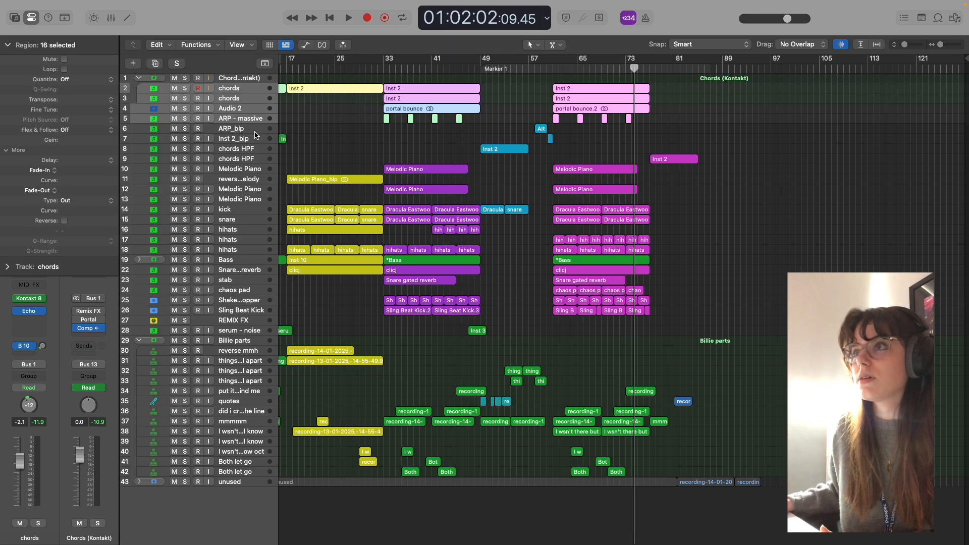
shift+click(249, 170)
click(326, 128)
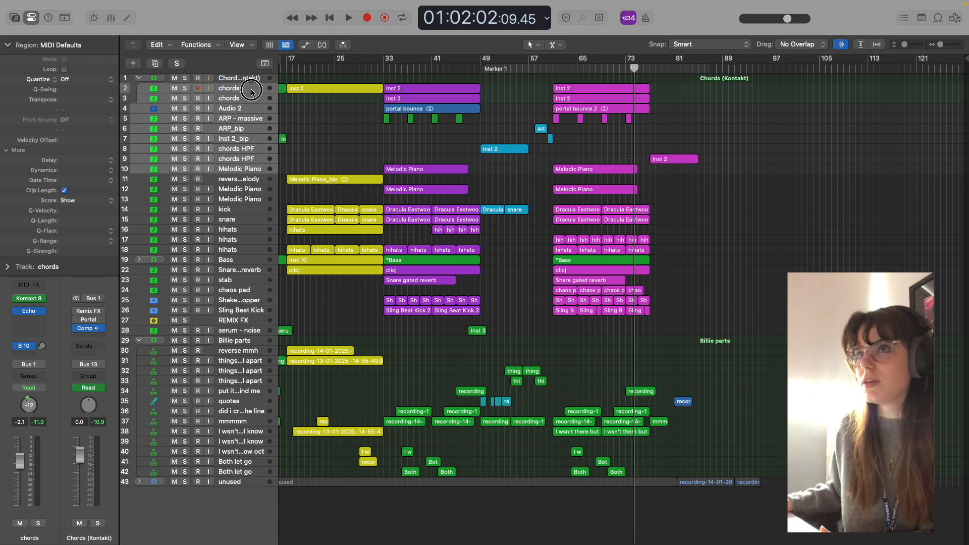
click(325, 127)
Step: Select the two chords tracks, Audio 2, ARP - massive and the Melodic Piano tracks 10 and 12 together
click(235, 93)
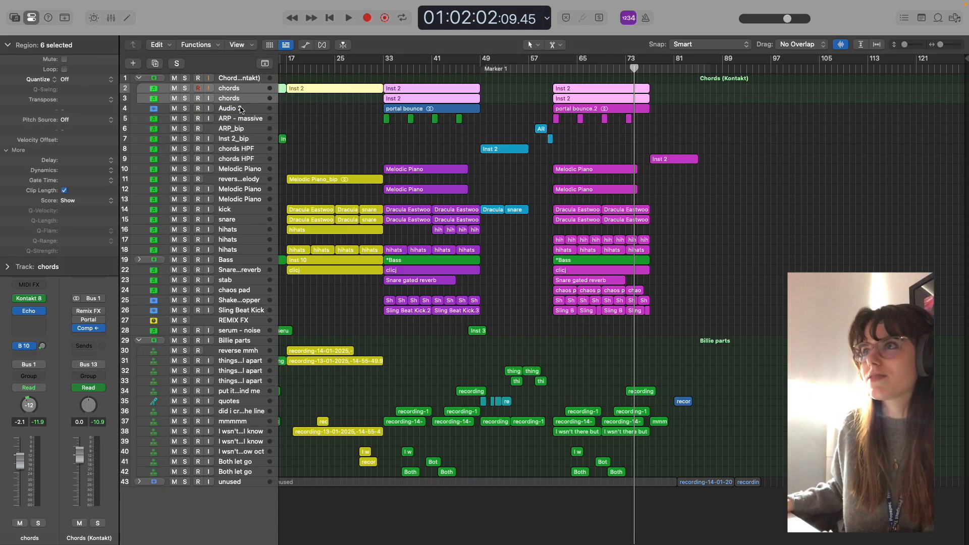
shift+click(244, 109)
shift+click(258, 119)
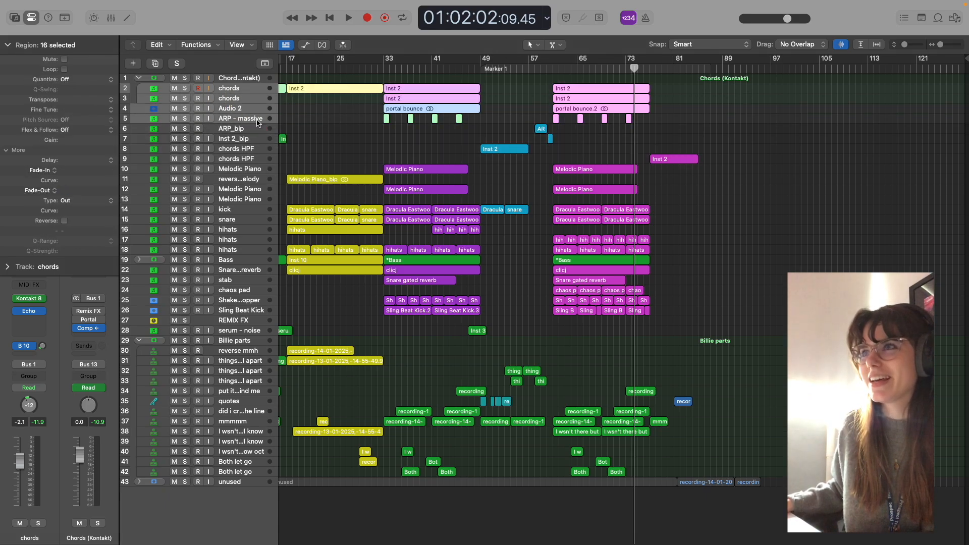
shift+click(247, 169)
shift+click(247, 189)
Step: Add kick, snare, hihats 17 and 18, Bass, Snare reverb, stab, chaos pad, Shaker Reverse Topper and Sling Beat Kick to the track selection
shift+click(238, 209)
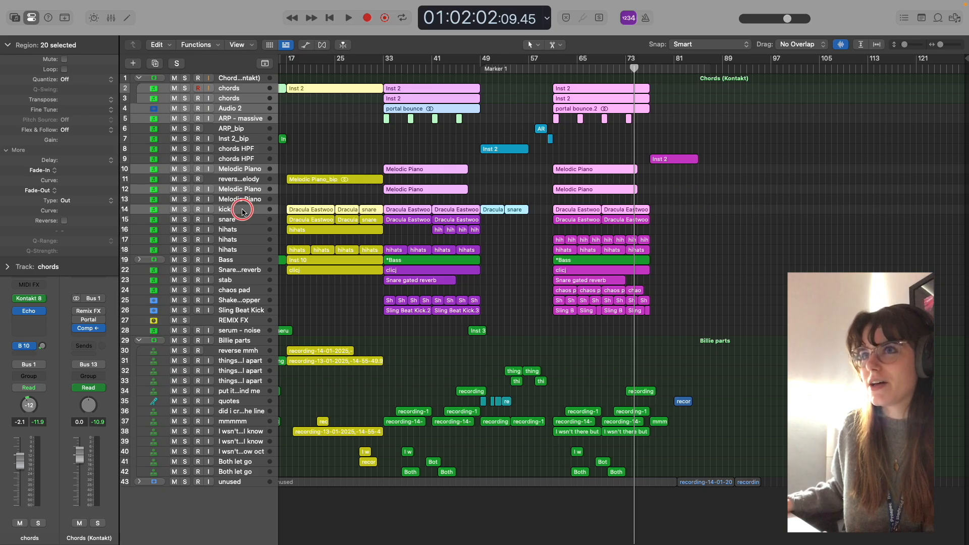
shift+click(245, 219)
shift+click(244, 240)
shift+click(245, 250)
shift+click(246, 259)
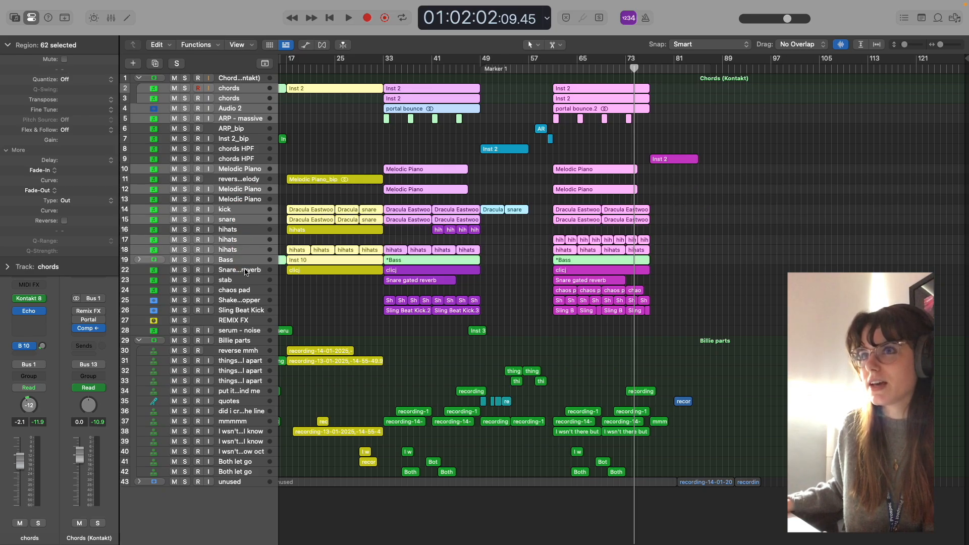
shift+click(246, 269)
shift+click(247, 280)
shift+click(246, 290)
shift+click(246, 300)
shift+click(247, 310)
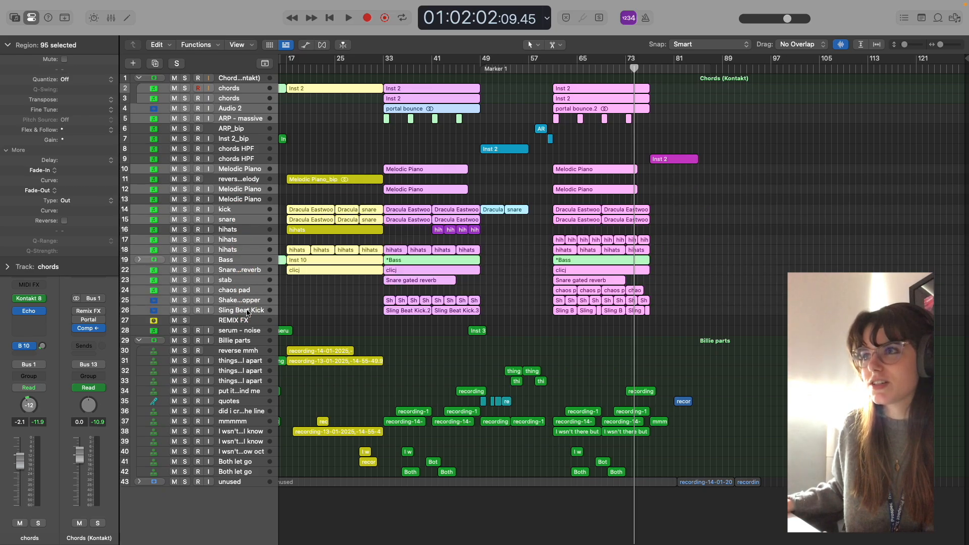
Step: Add the magenta section's vocal tracks, from track 34 down to both Both let go tracks, to the track selection
shift+click(250, 391)
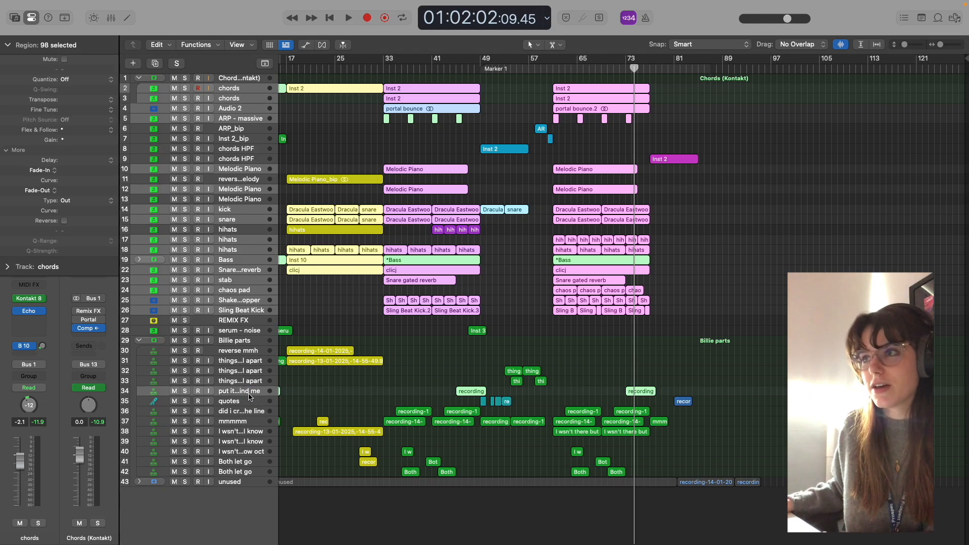
shift+click(249, 400)
shift+click(250, 411)
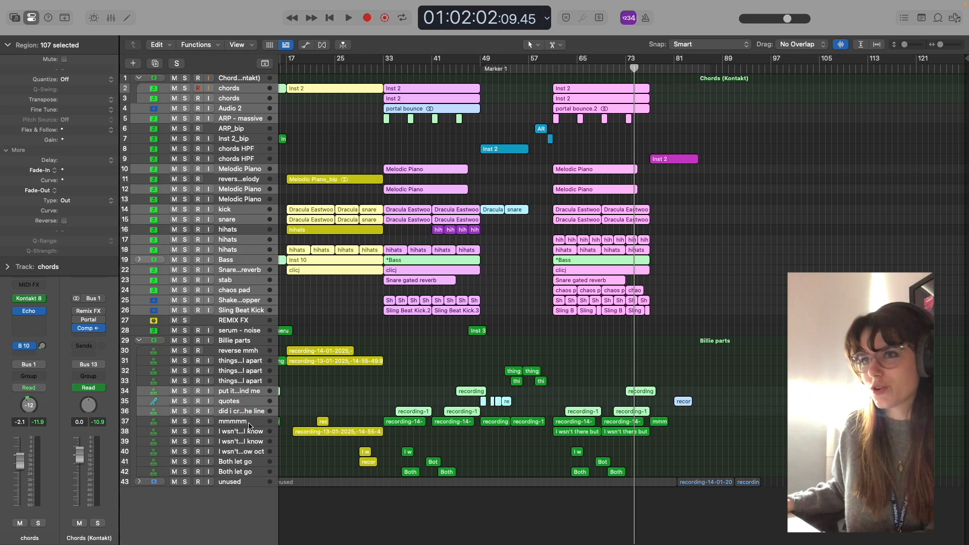
shift+click(250, 423)
shift+click(251, 441)
shift+click(251, 460)
shift+click(247, 472)
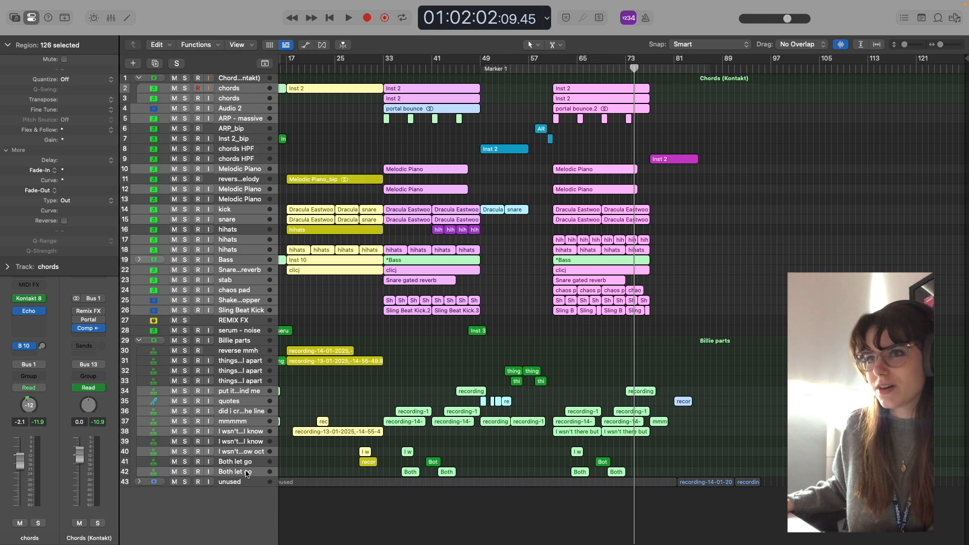
shift+click(248, 462)
Step: Show the selected tracks in the mixer and view the first chords track's bus output options without changing the routing
key(x)
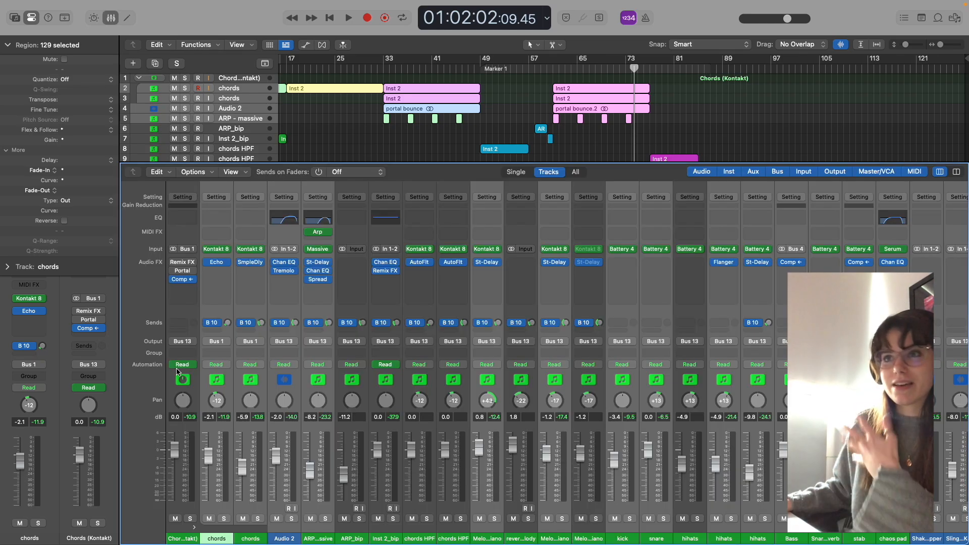
click(217, 342)
mouse_move(228, 401)
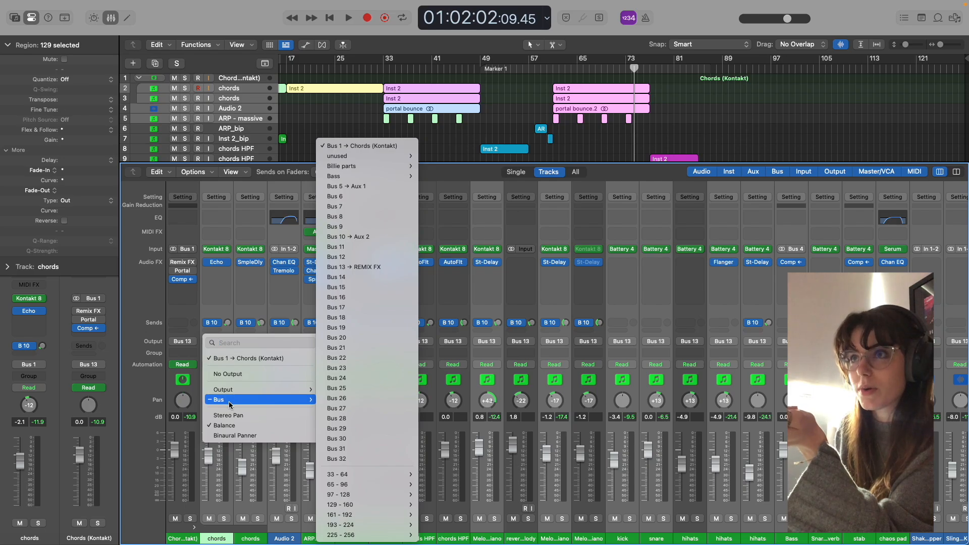
click(486, 355)
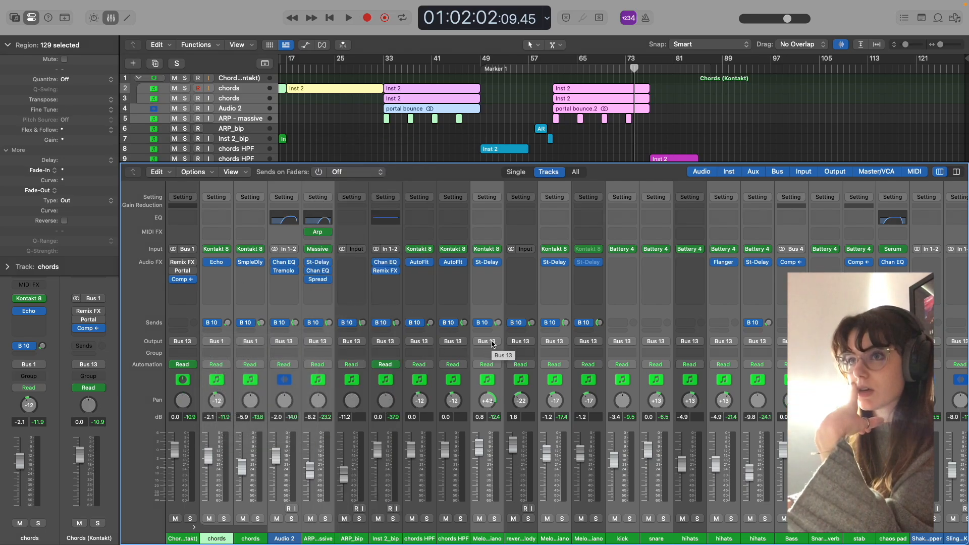
Step: View the Melodic Piano channel's bus output options without changing the routing, and select the Chords (Kontakt) track
click(493, 344)
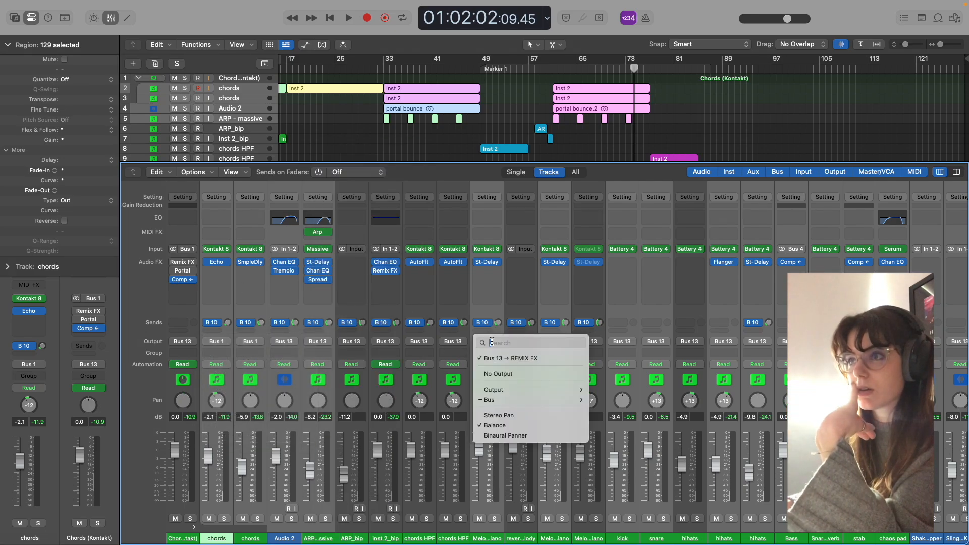
click(496, 311)
click(237, 78)
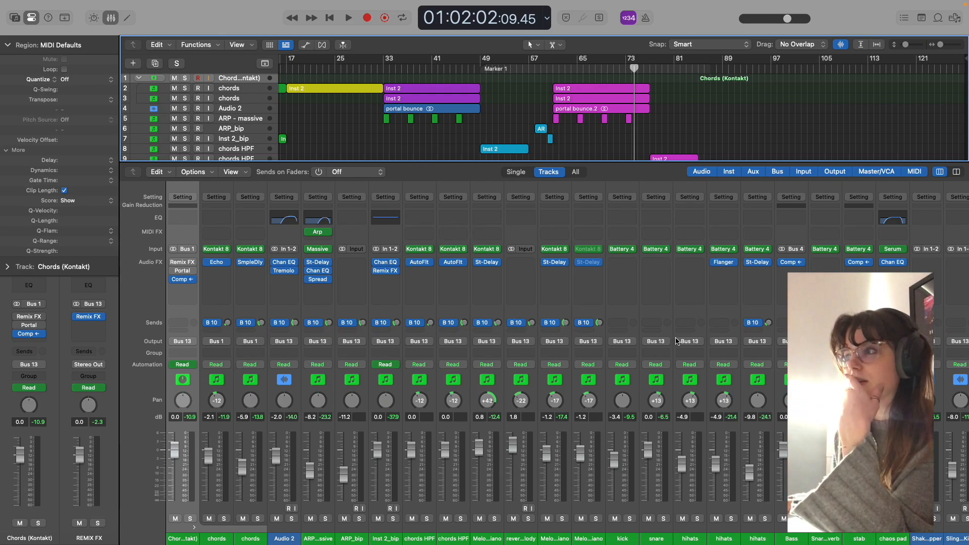
Step: Examine the output routing of the mixer channels, from the chords tracks across to the vocal and aux channels
scroll(676, 342, right, 15)
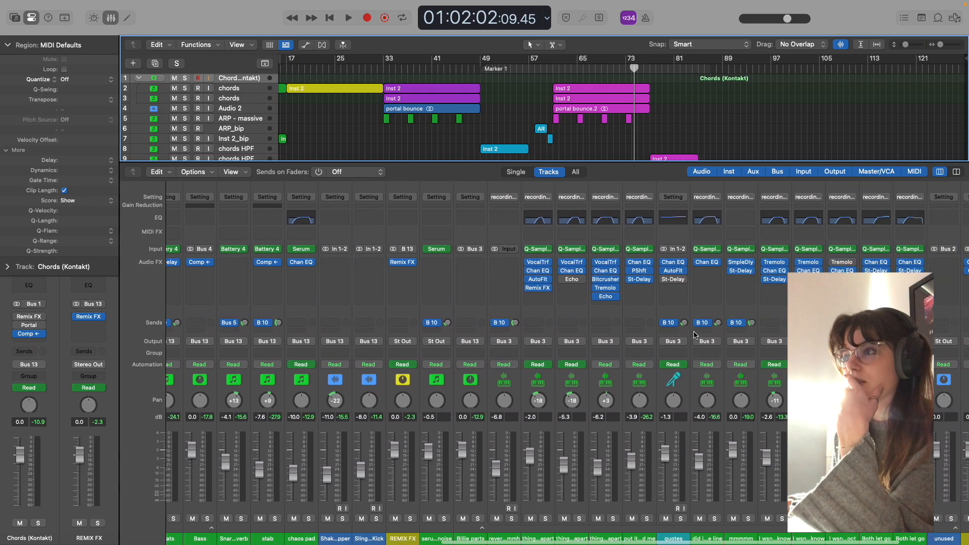
scroll(694, 334, left, 5)
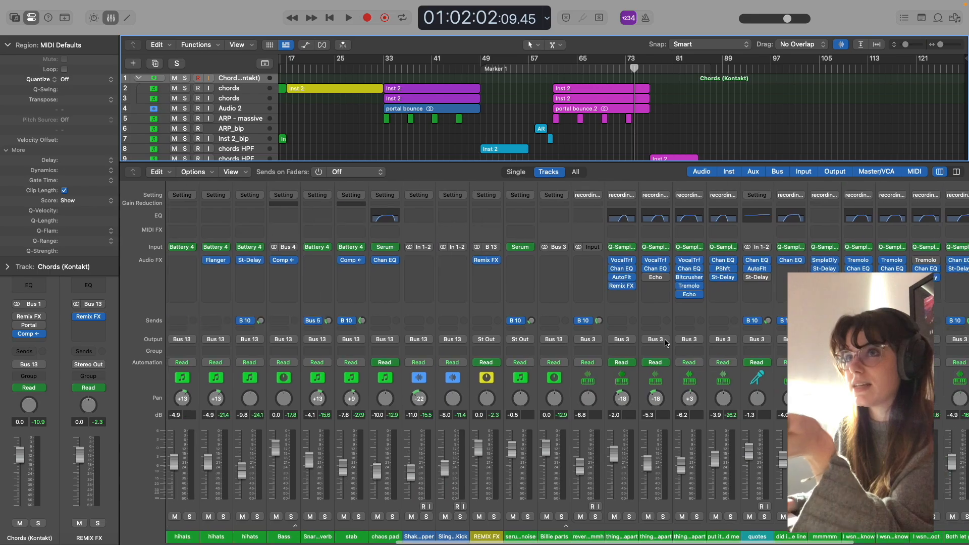
scroll(666, 343, left, 15)
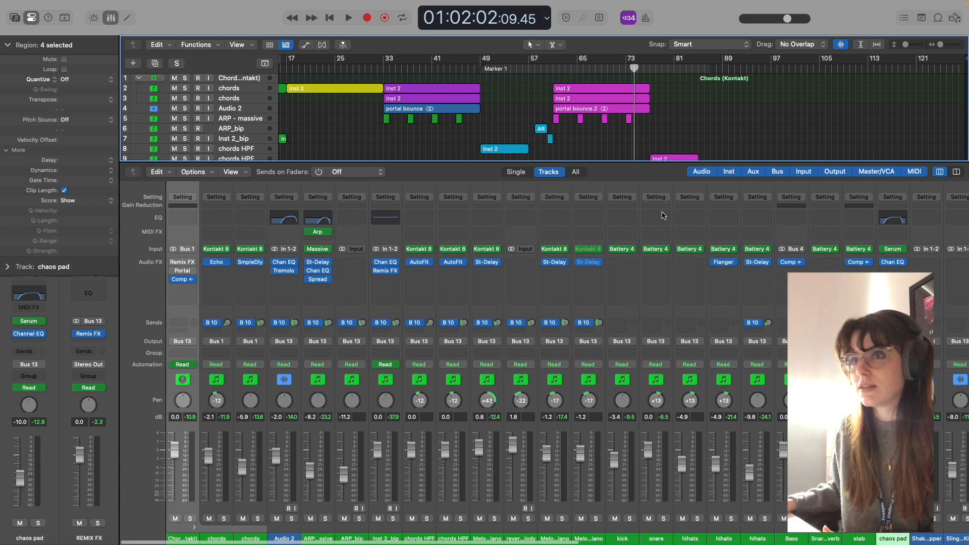
scroll(310, 348, right, 15)
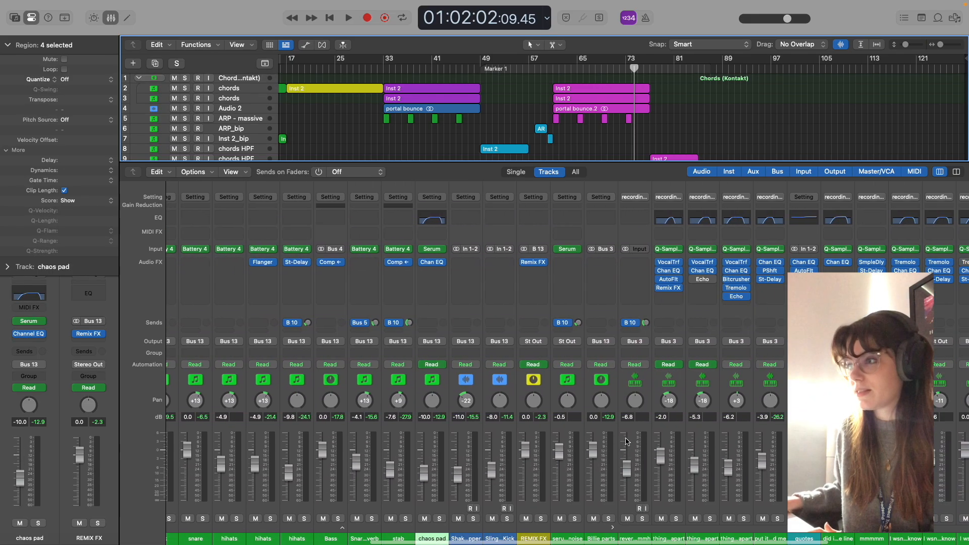
scroll(550, 353, down, 1)
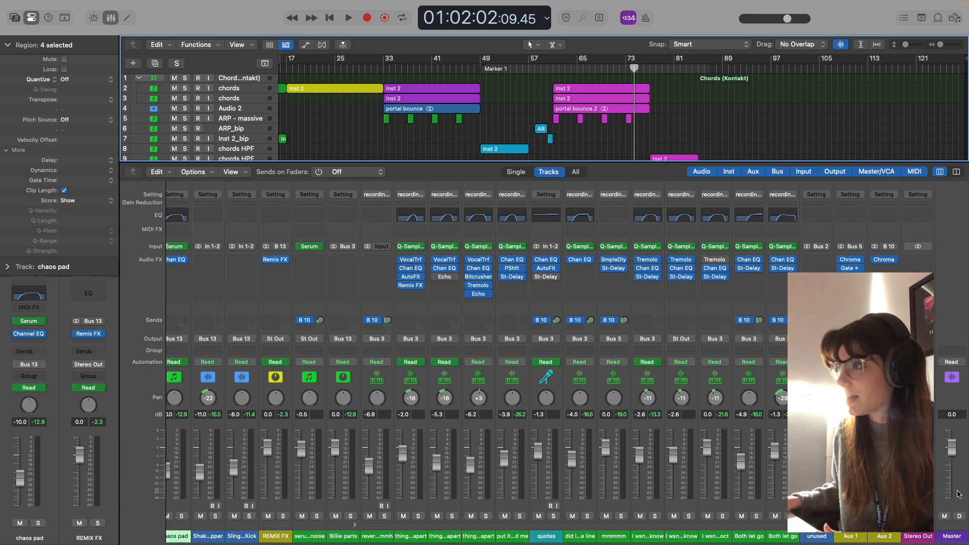
scroll(908, 536, up, 1)
scroll(555, 354, left, 4)
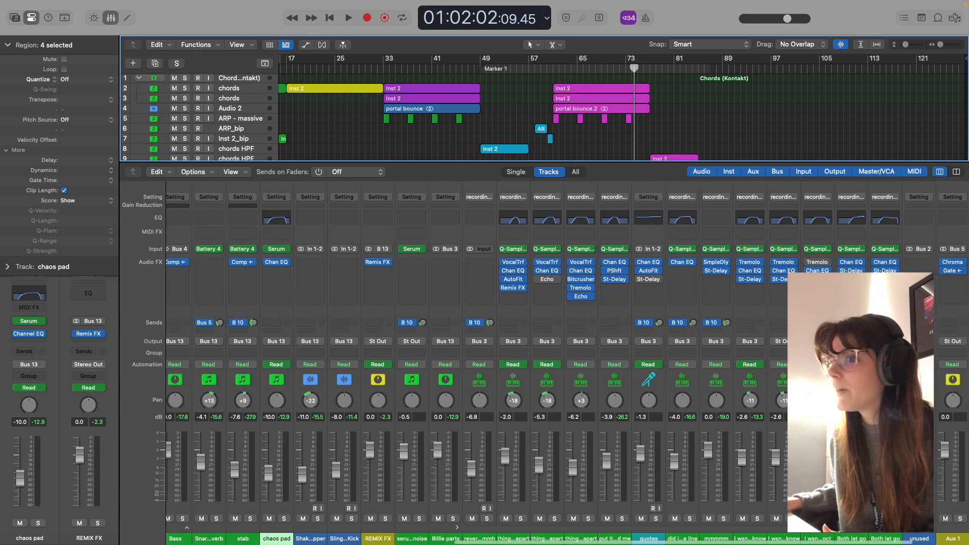
scroll(555, 353, right, 4)
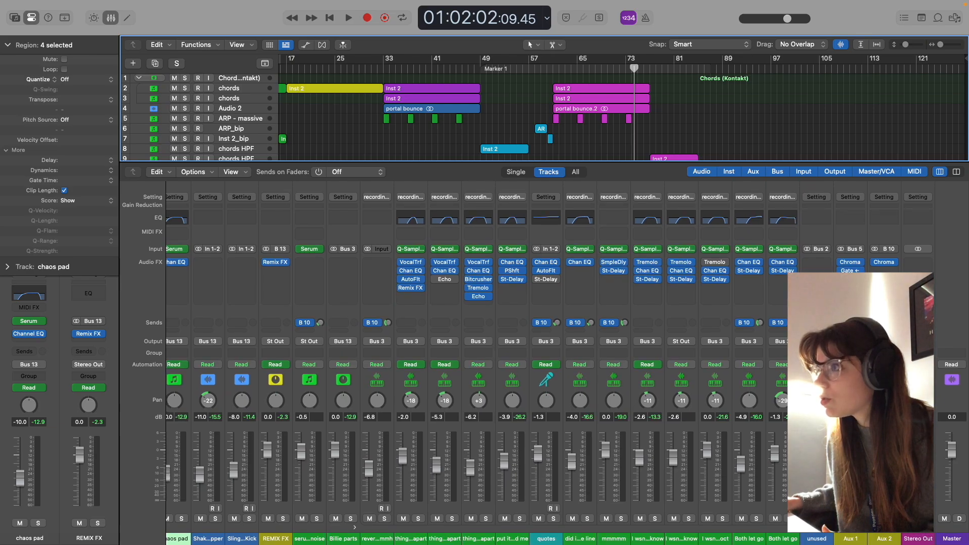
Step: Select the REMIX FX track, show it in the mixer, and view its Remix FX plug-in
key(p)
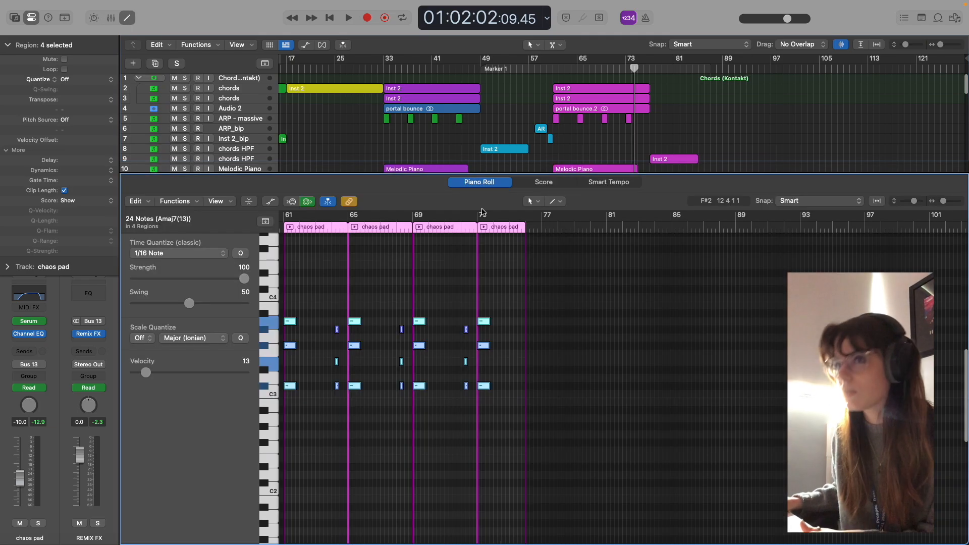
key(p)
click(240, 322)
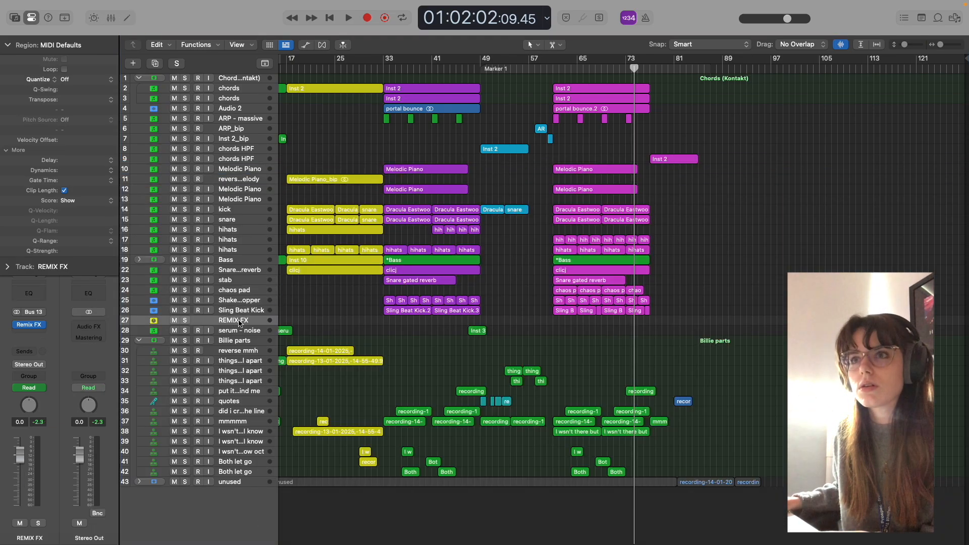
key(x)
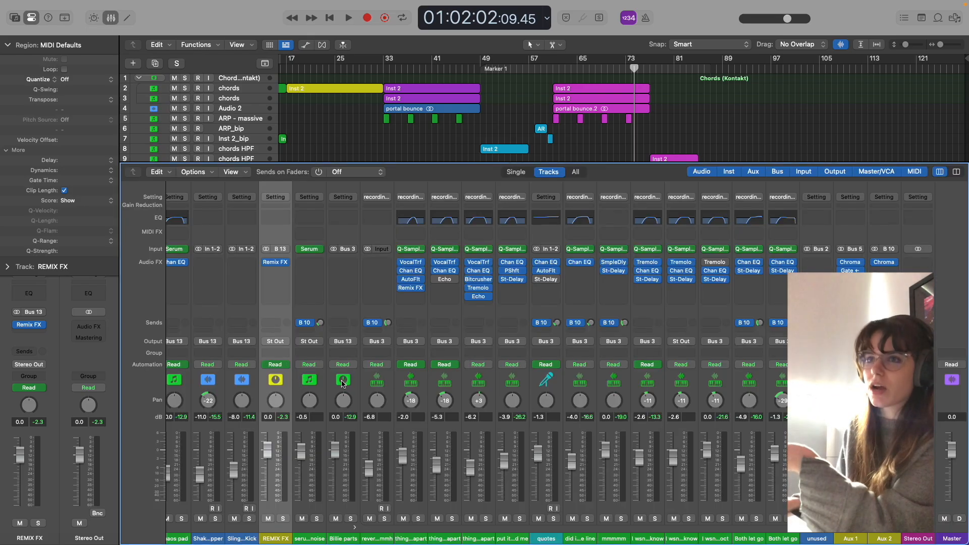
click(274, 264)
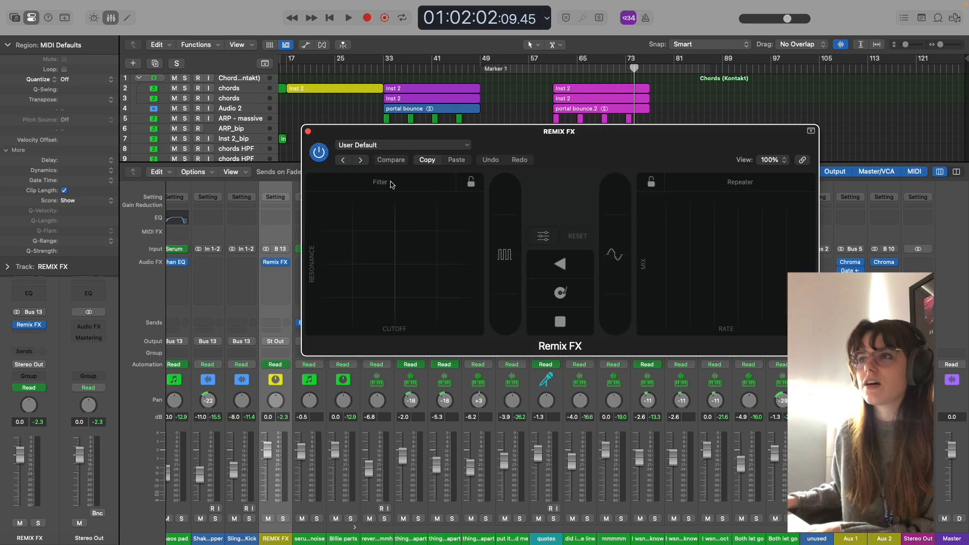
click(308, 131)
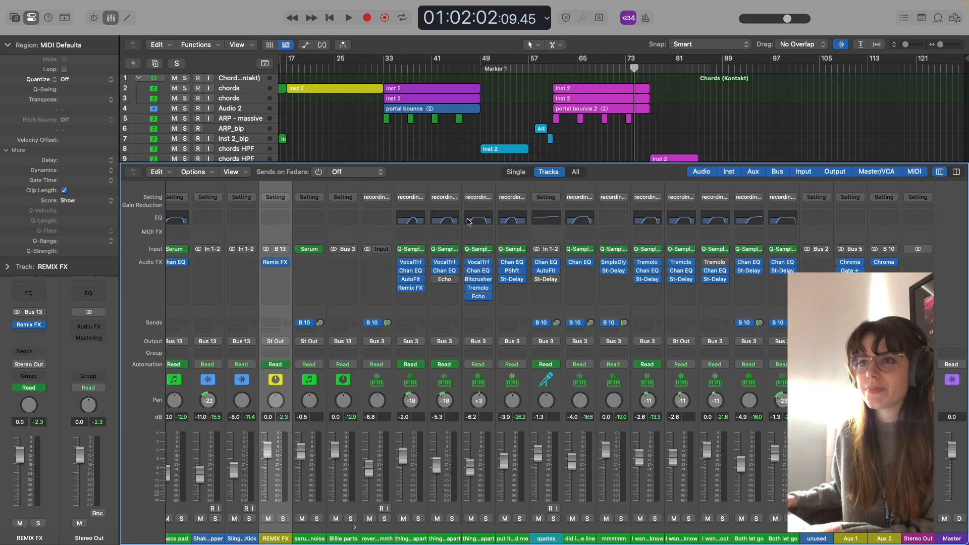
Step: View the REMIX FX channel's automation mode options, such as Latch, without changing the mode, and close the mixer
click(273, 363)
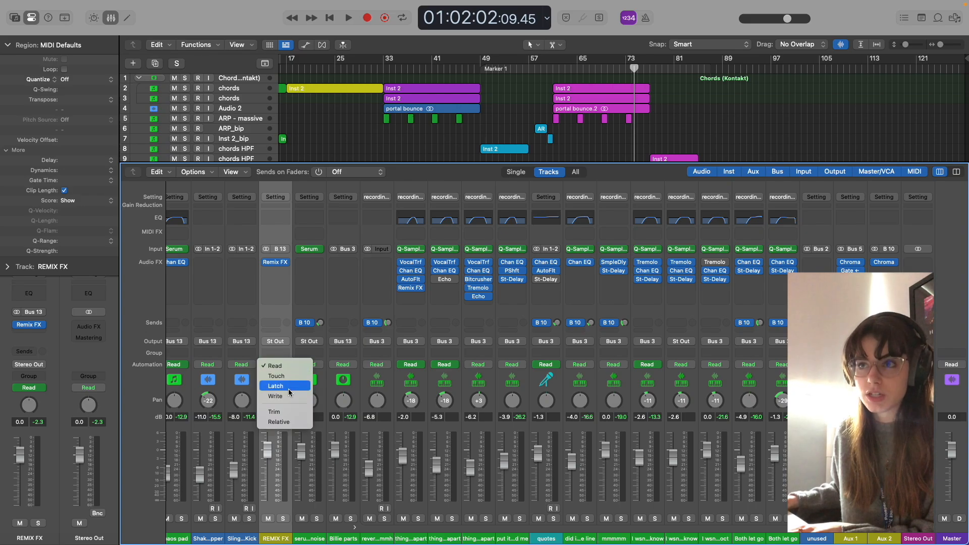
double_click(457, 128)
double_click(603, 75)
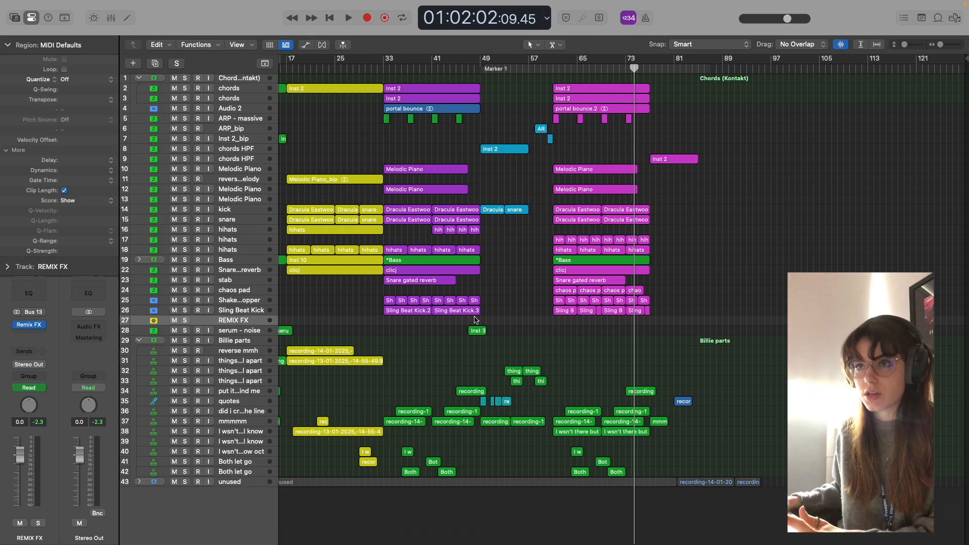
Step: Solo the REMIX FX track and view its Gater Rate and Gater On/Off automation lanes
key(s)
key(a)
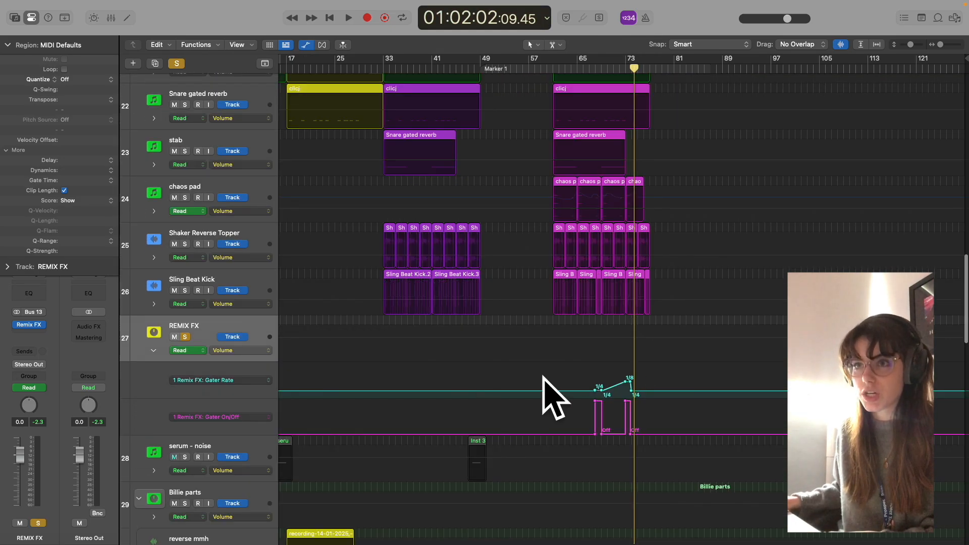
key(a)
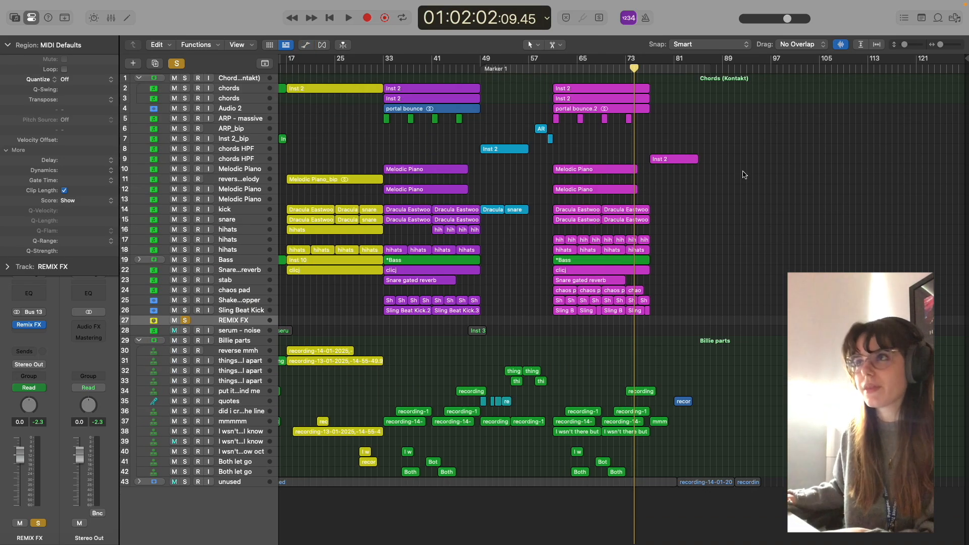
Step: Show the automation lanes of the first things fall apart vocal track, return the playhead to the project start, and select that track
drag(666, 69, 654, 69)
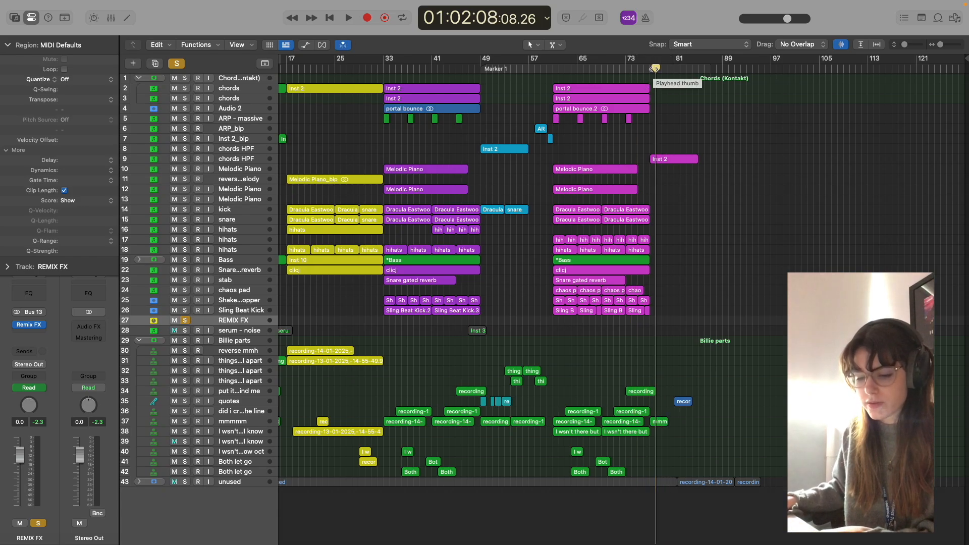
key(a)
scroll(664, 205, down, 4)
scroll(664, 205, left, 3)
scroll(664, 204, down, 7)
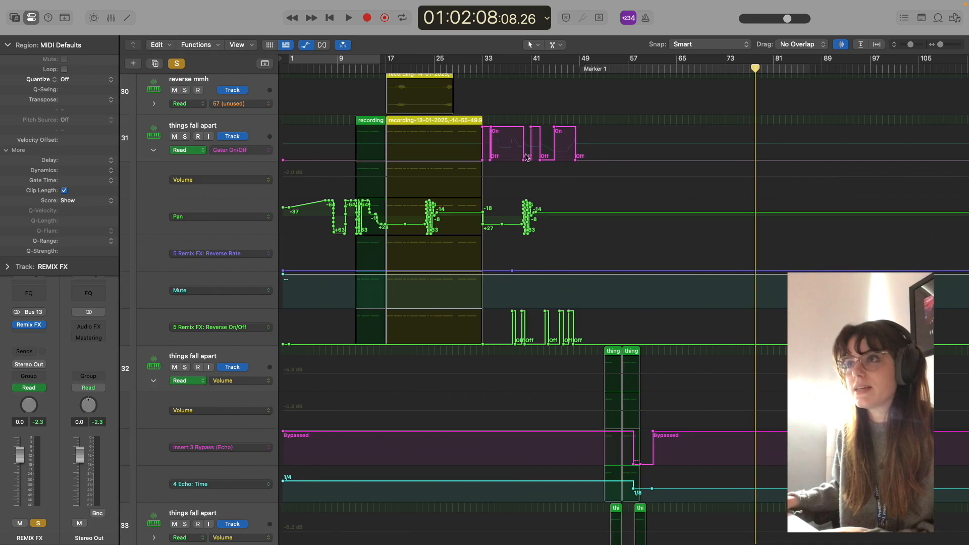
key(Return)
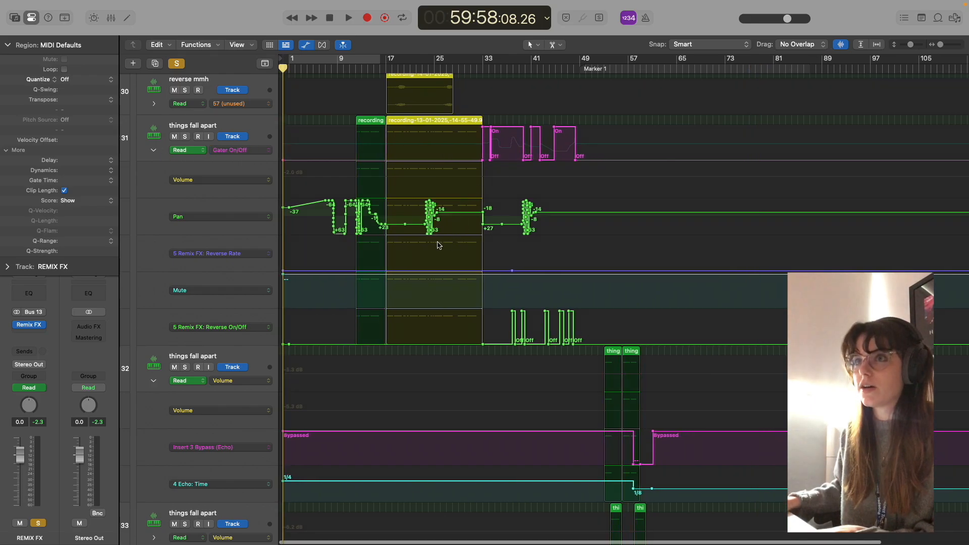
click(255, 130)
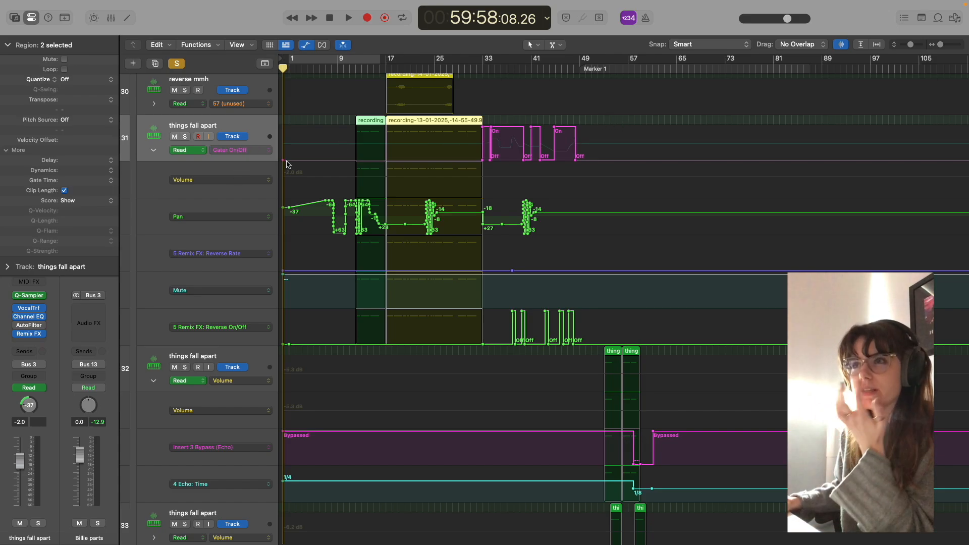
Step: Solo the first I wsn't there but I know track and play its Tremolo bypass automation from about bar 17
scroll(286, 163, down, 10)
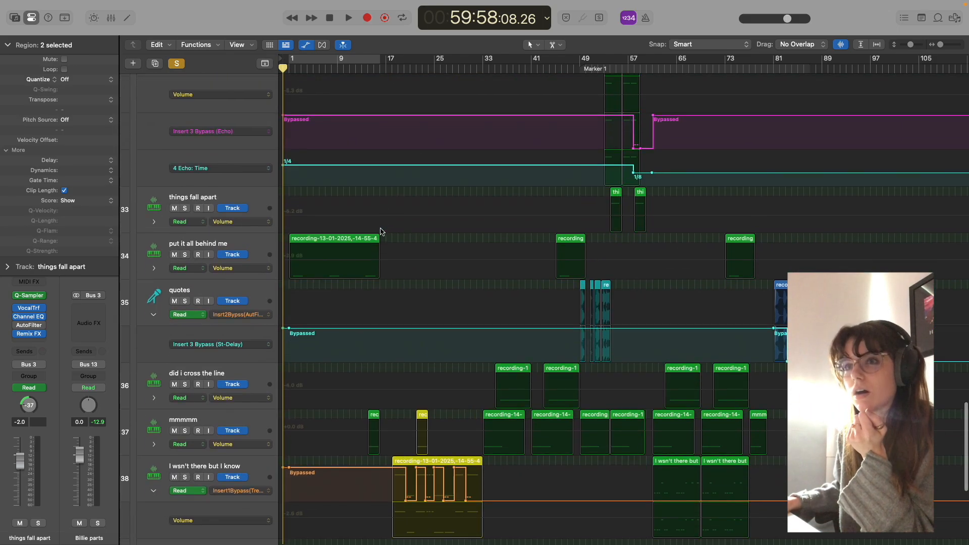
scroll(379, 247, down, 5)
click(225, 323)
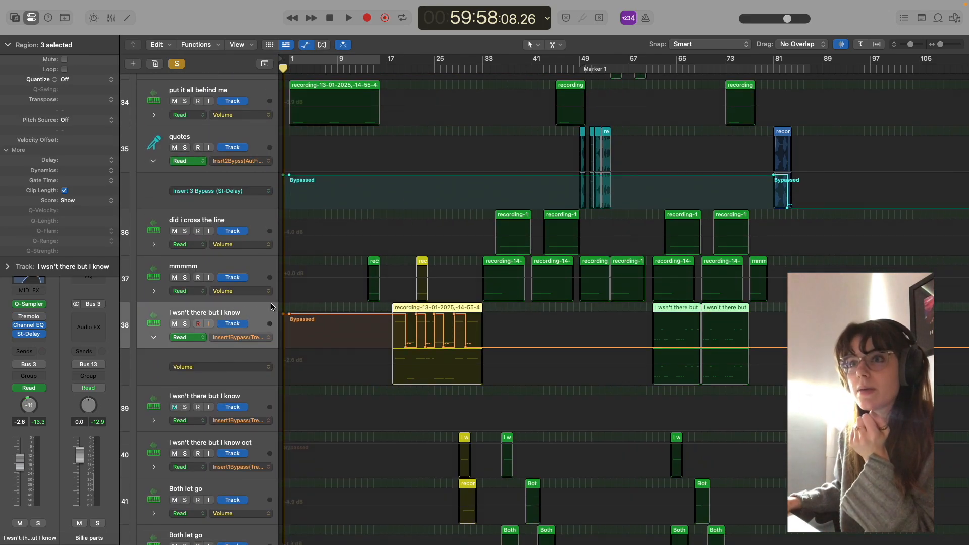
click(386, 64)
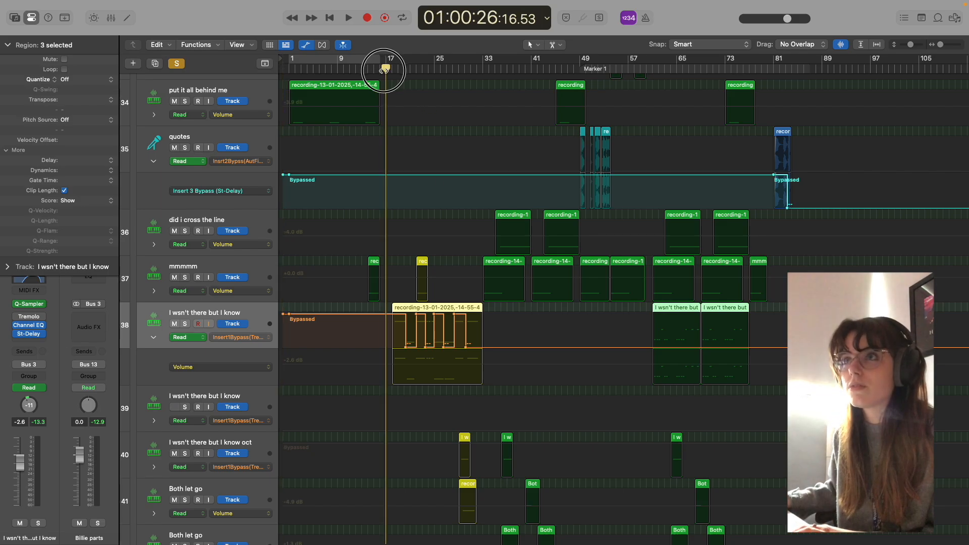
key(s)
key(space)
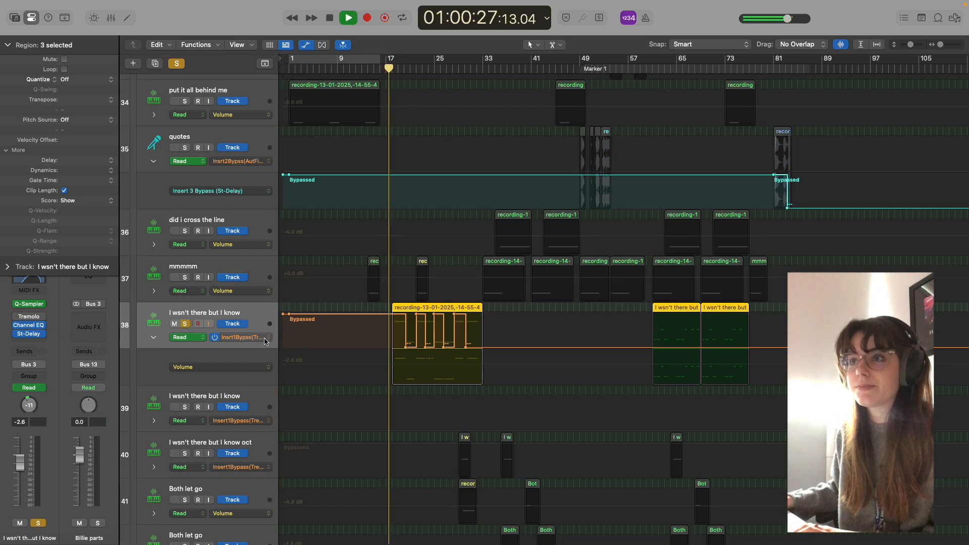
scroll(374, 283, up, 1)
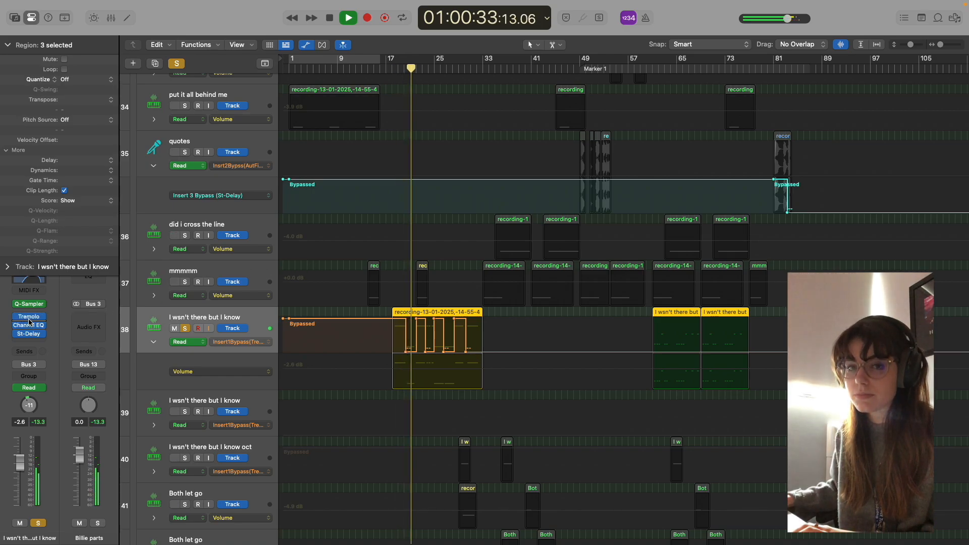
key(space)
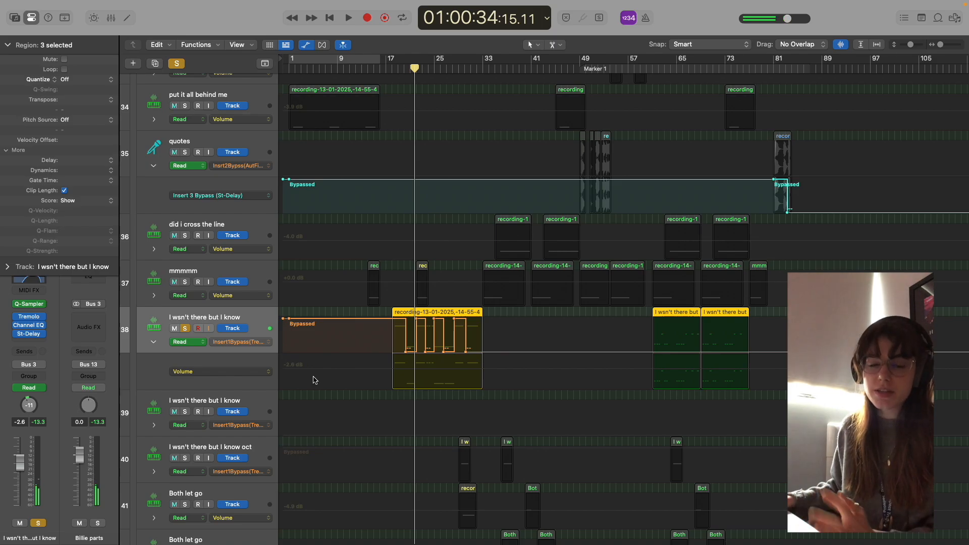
Step: View the automation parameters available for that vocal track, including Insert 1 Bypass (Tremolo), without choosing one, and unsolo the track
click(220, 371)
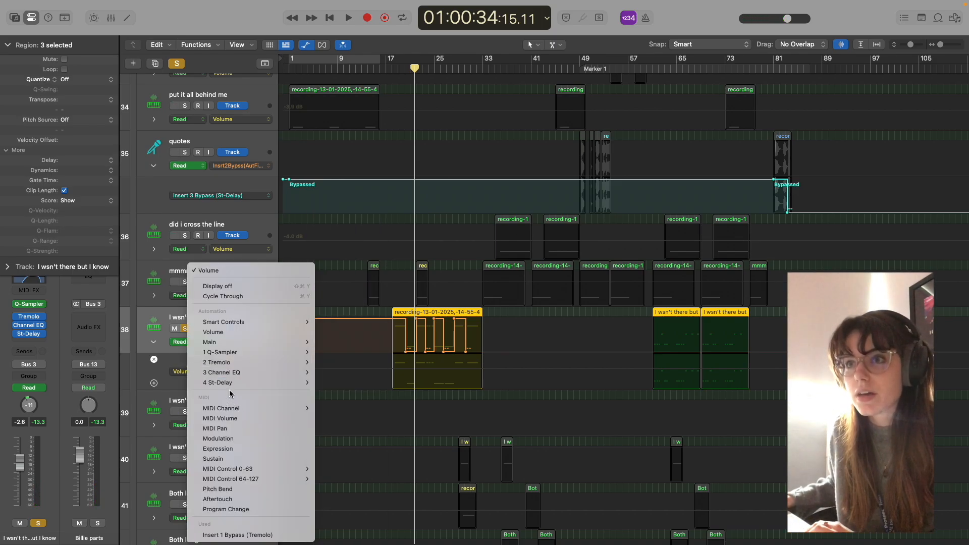
mouse_move(259, 324)
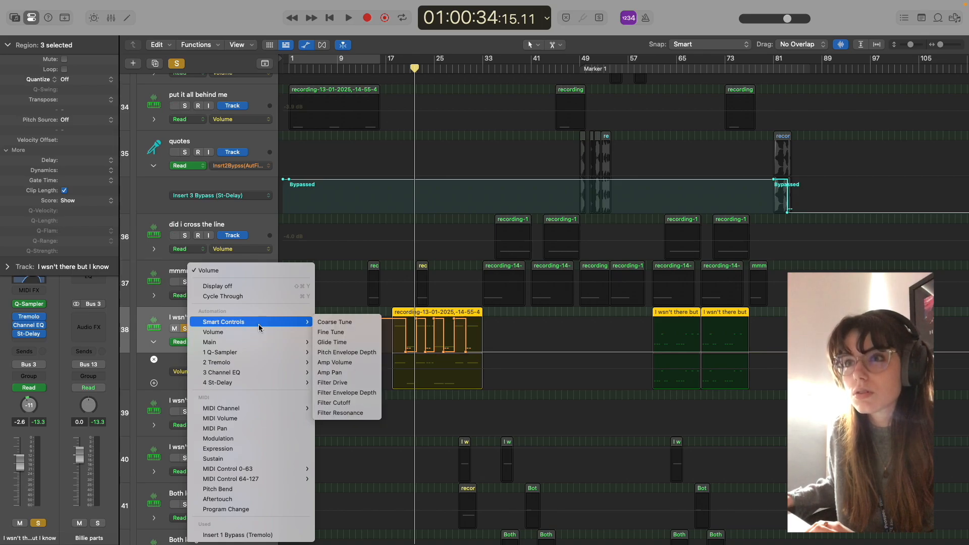
mouse_move(258, 341)
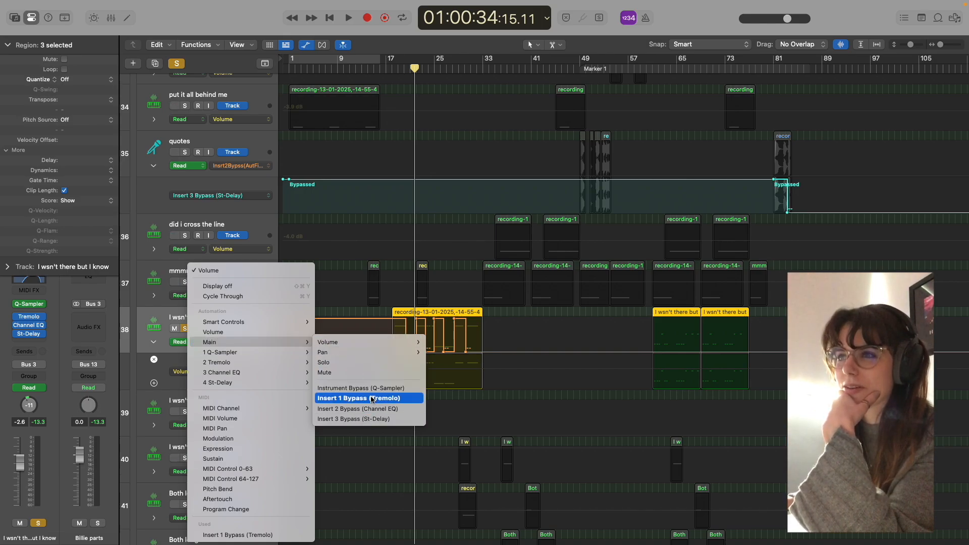
click(168, 326)
click(185, 328)
Step: Select the quotes track, and examine the automation lanes upward through the project to the Chords (Kontakt) gater automation
scroll(441, 357, down, 3)
scroll(441, 357, right, 3)
scroll(442, 356, up, 10)
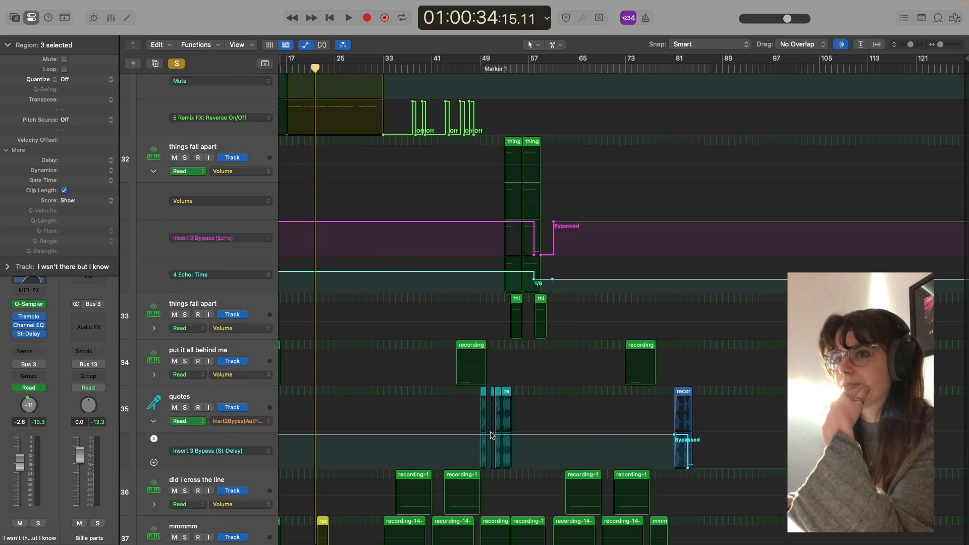
click(263, 400)
scroll(601, 318, up, 10)
scroll(605, 308, left, 4)
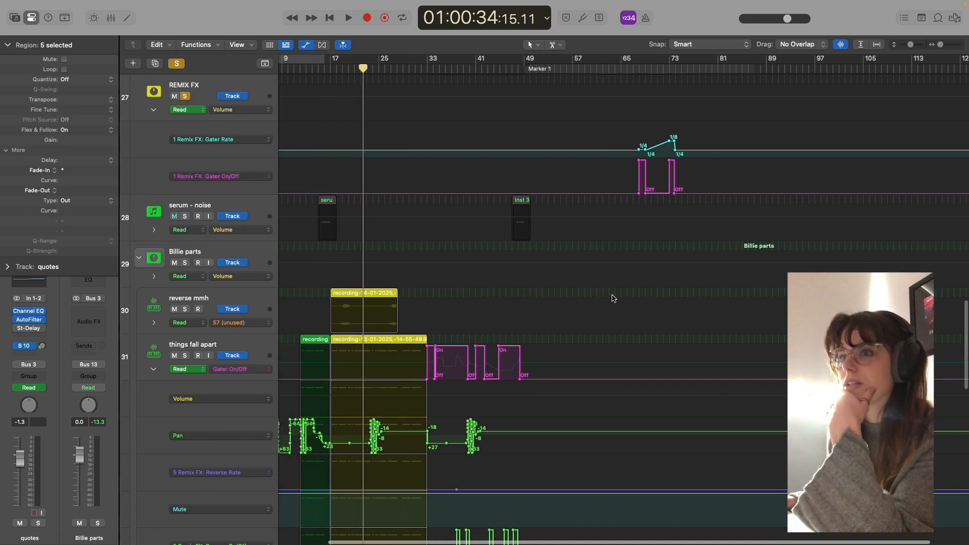
scroll(619, 299, up, 20)
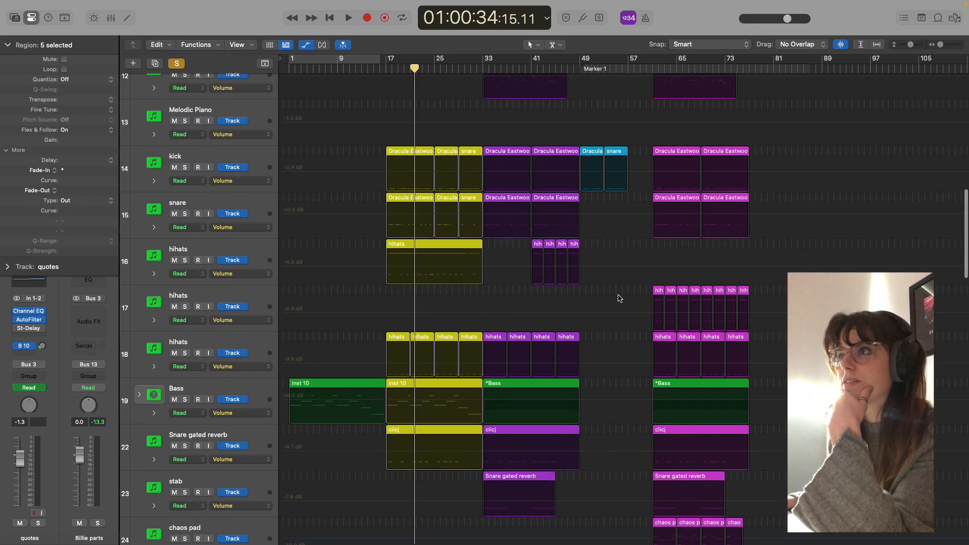
scroll(620, 300, up, 3)
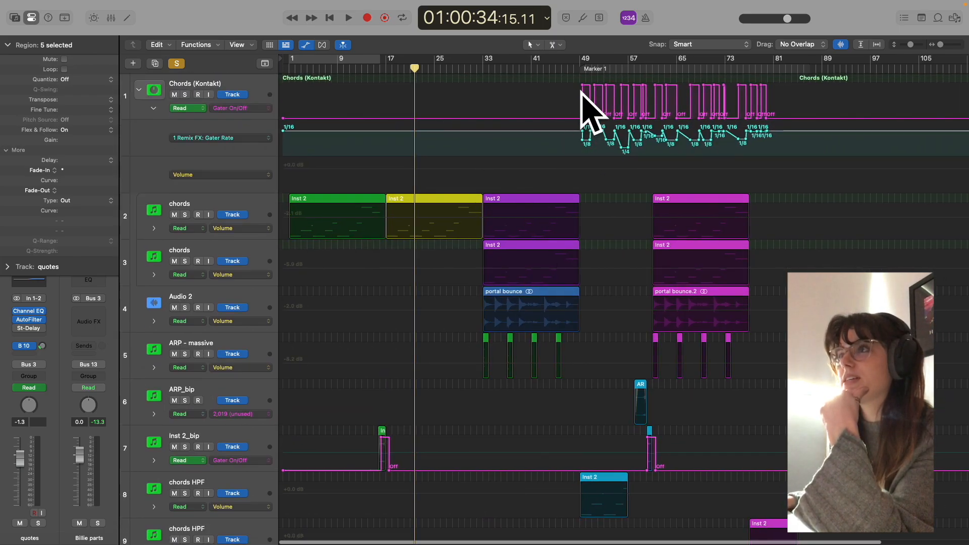
Step: Move the playhead to about bar 77 and show the chaos pad track's High Cut Frequency automation lane
click(574, 71)
drag(574, 71, 752, 179)
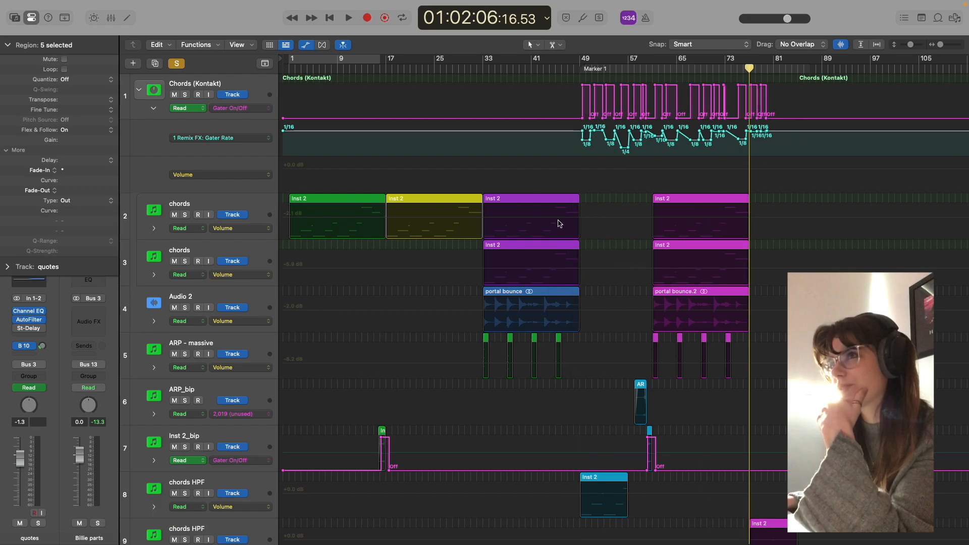
scroll(708, 238, down, 8)
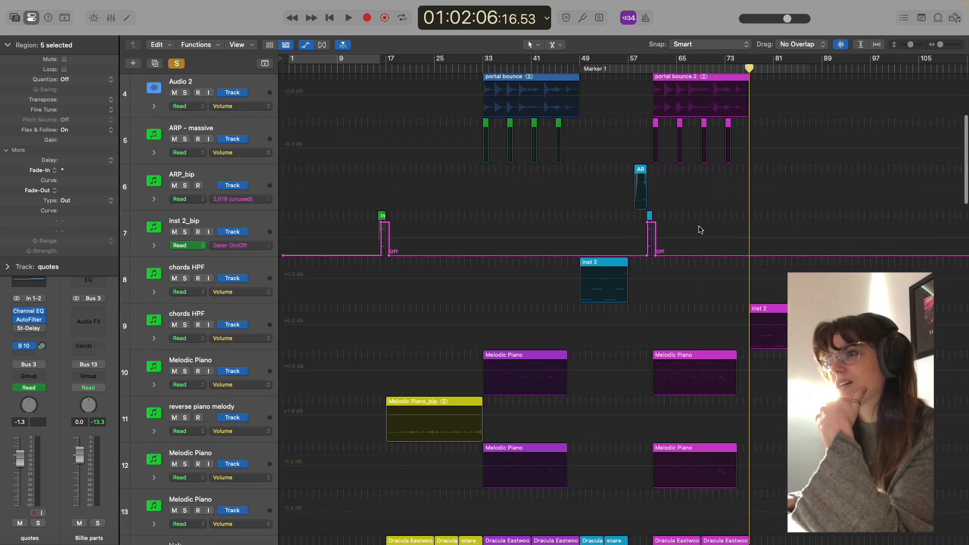
scroll(718, 230, down, 20)
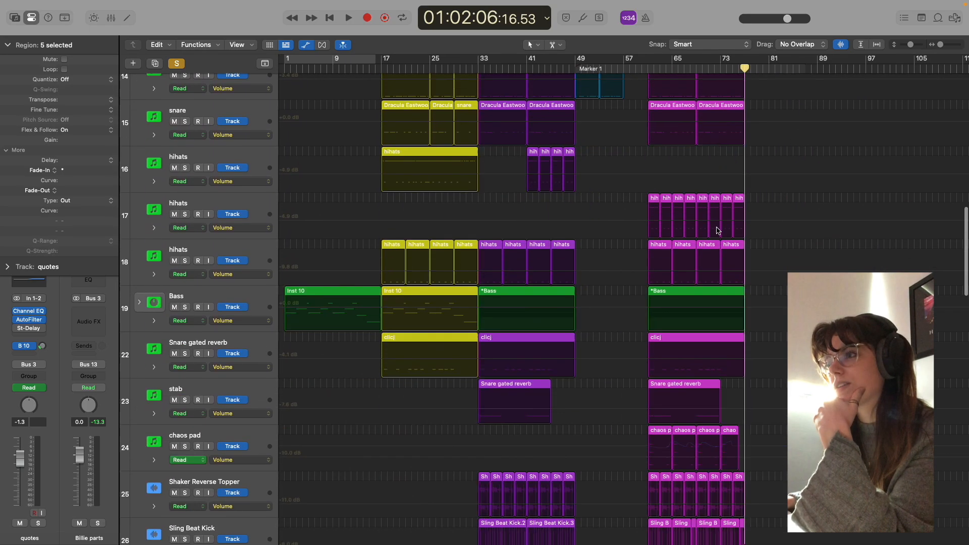
scroll(719, 230, down, 1)
click(153, 235)
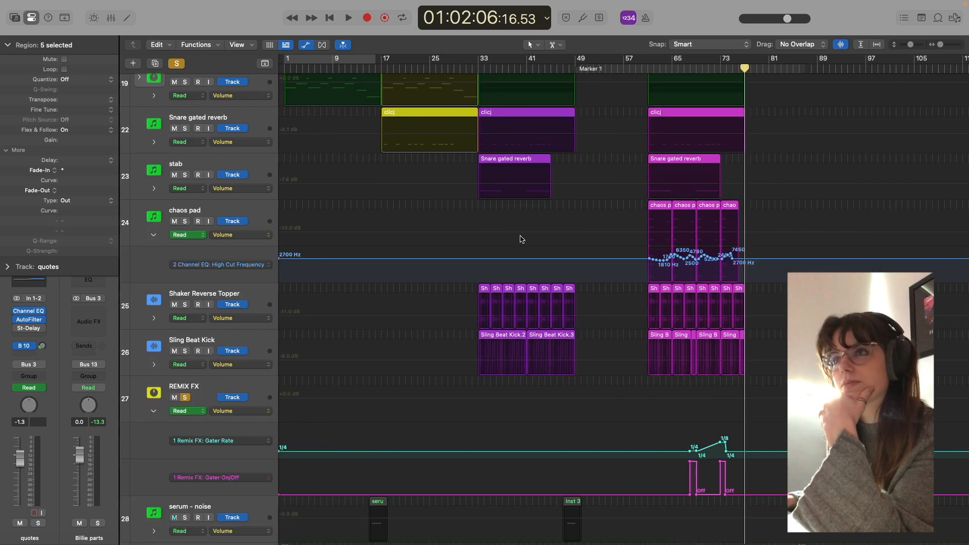
Step: Examine the automation lanes from chaos pad through REMIX FX to the Billie parts vocal tracks, and hide automation
scroll(595, 302, down, 1)
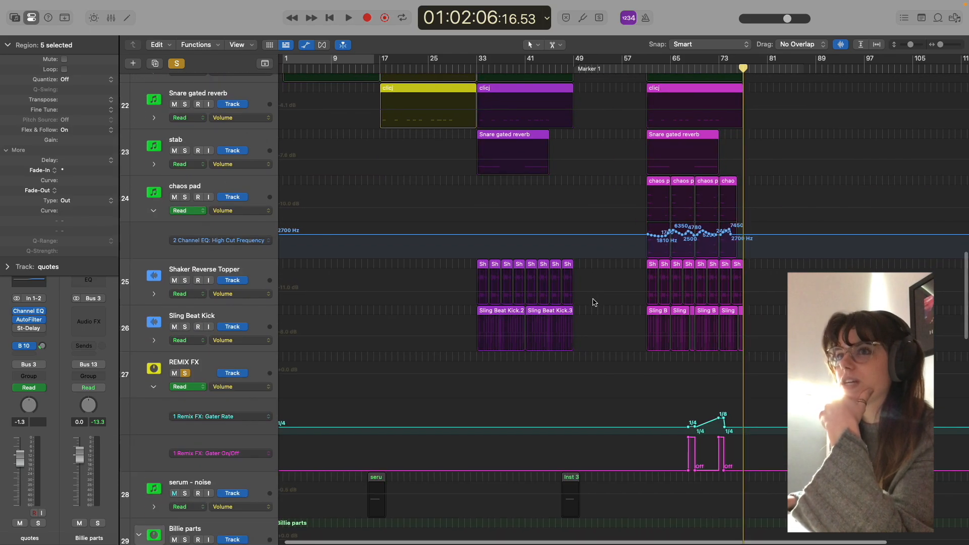
scroll(625, 245, down, 15)
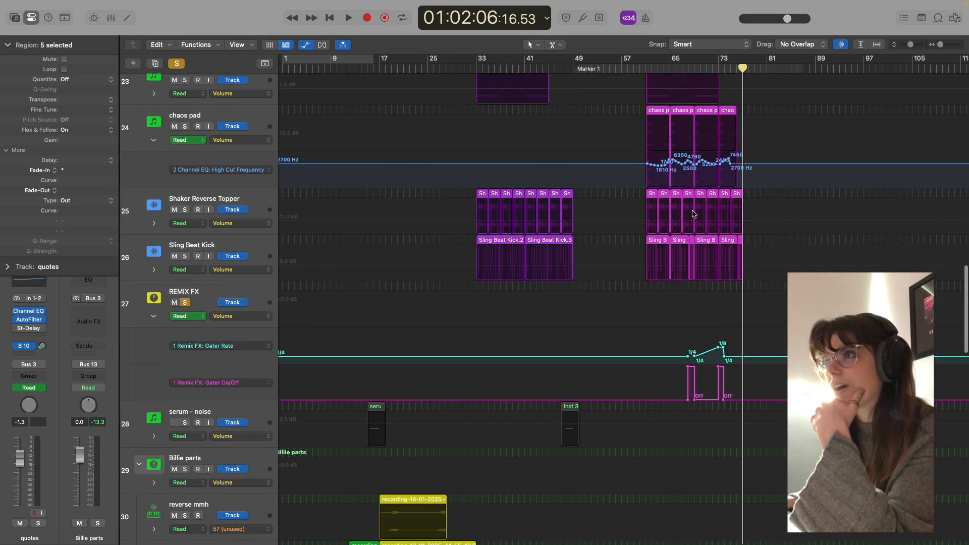
scroll(684, 201, up, 8)
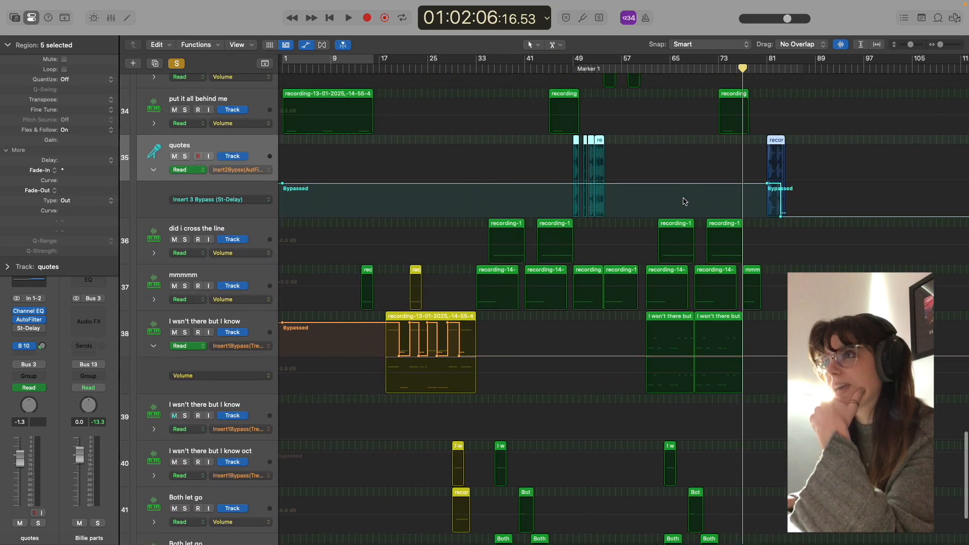
scroll(685, 200, down, 8)
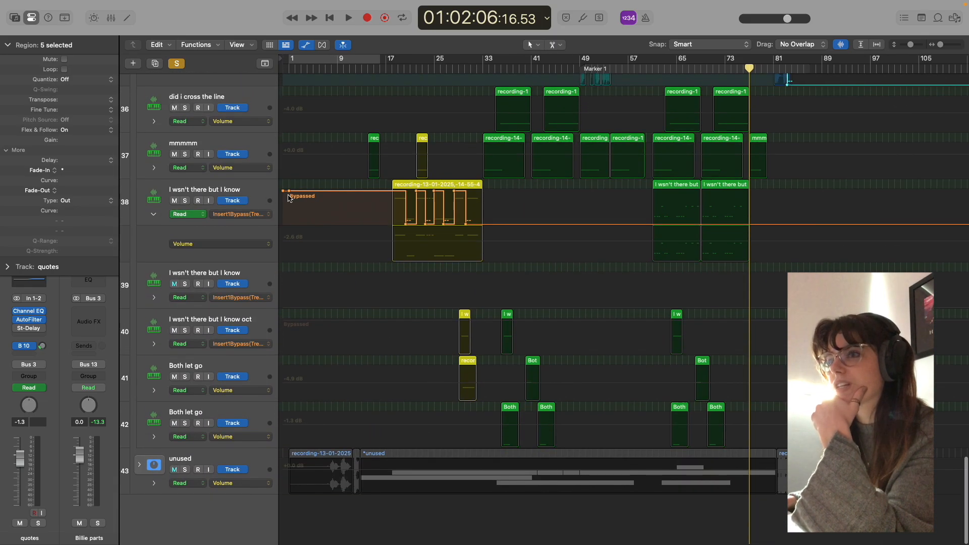
scroll(200, 290, up, 7)
key(a)
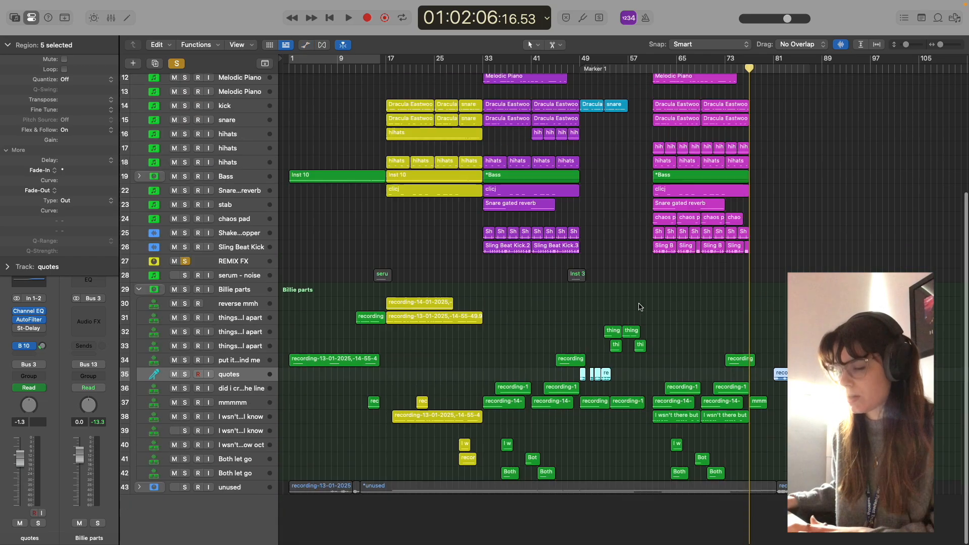
Step: Clear the region selection, move the playhead to about bar 16 and turn off all solos
click(701, 342)
key(Return)
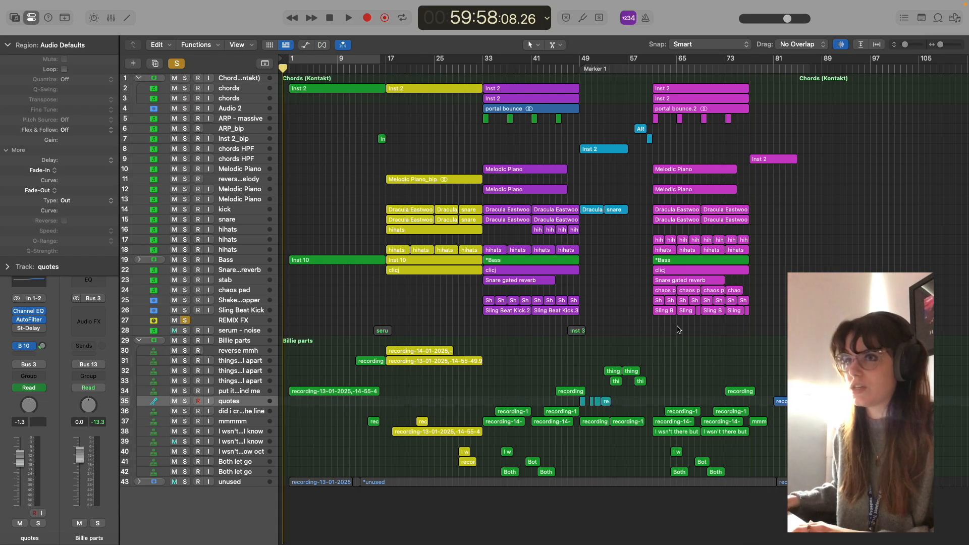
click(378, 69)
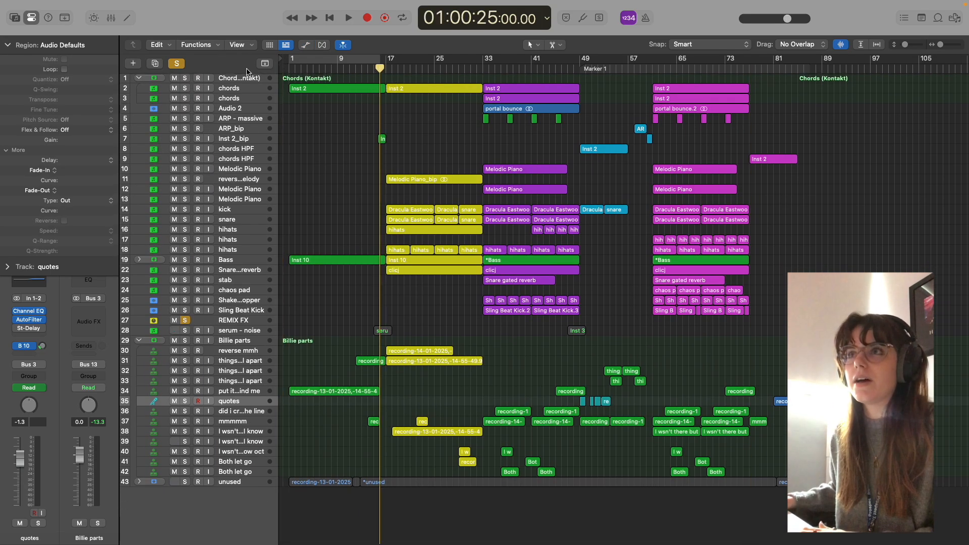
click(178, 64)
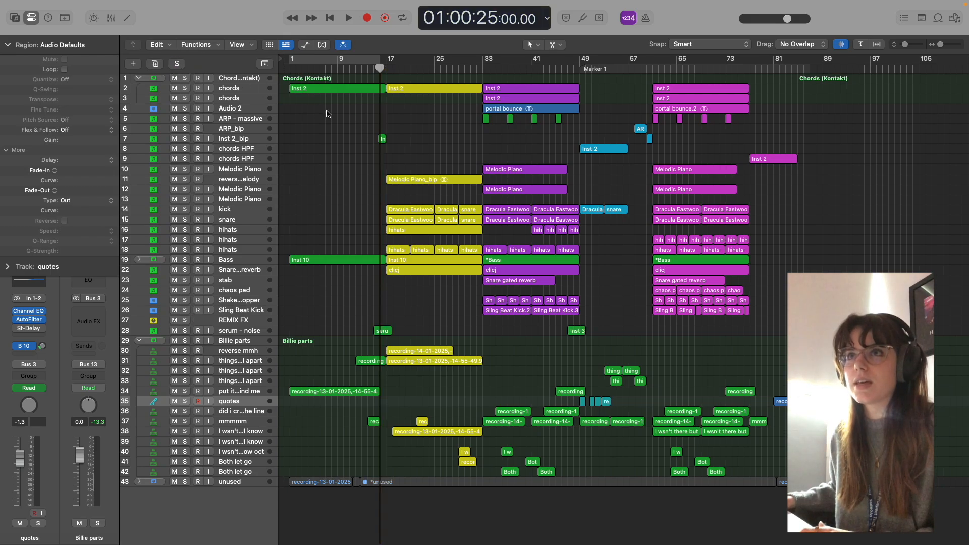
Step: View the Inst 2_bip track's Gater On/Off automation around bar 16 at closer zoom, and hide automation
key(a)
scroll(403, 144, up, 20)
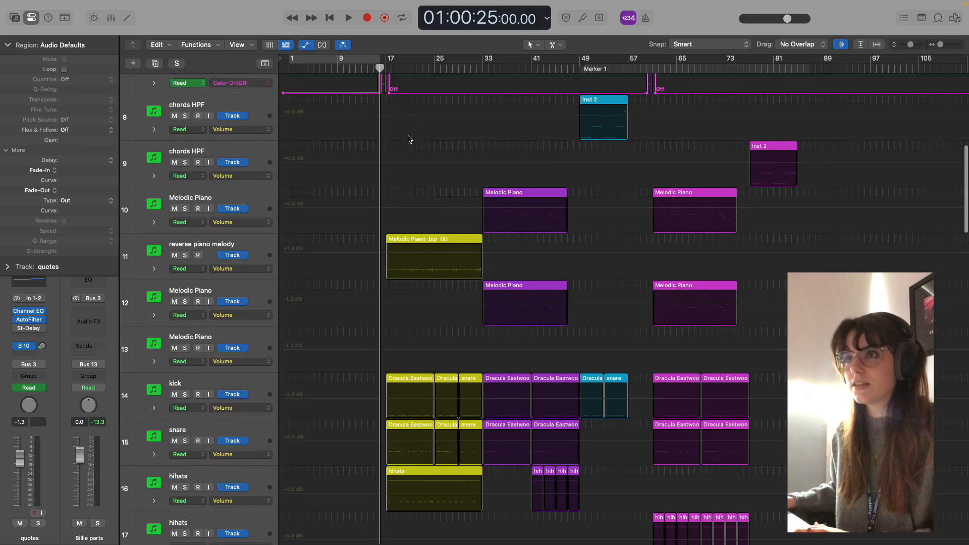
scroll(409, 139, up, 2)
key(super+Right)
key(super+Right)
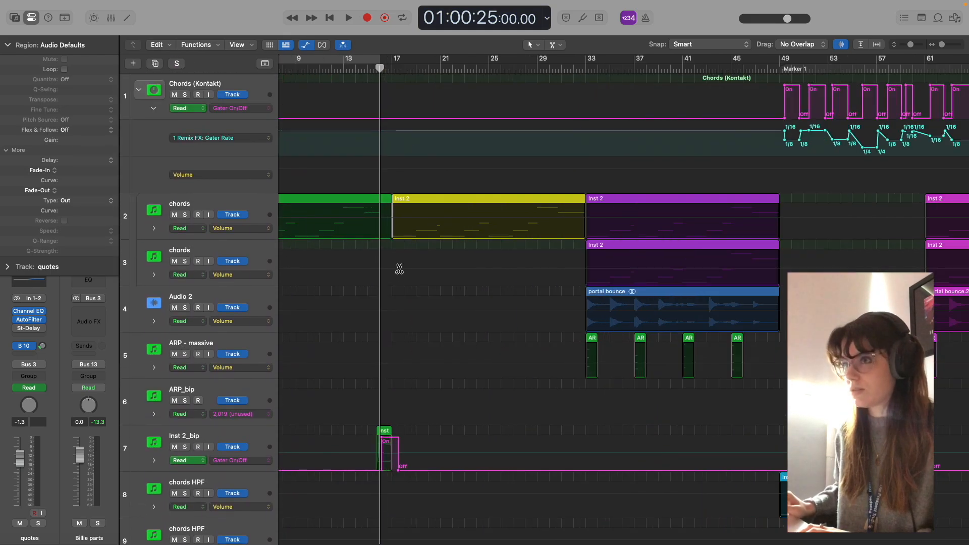
scroll(402, 267, left, 5)
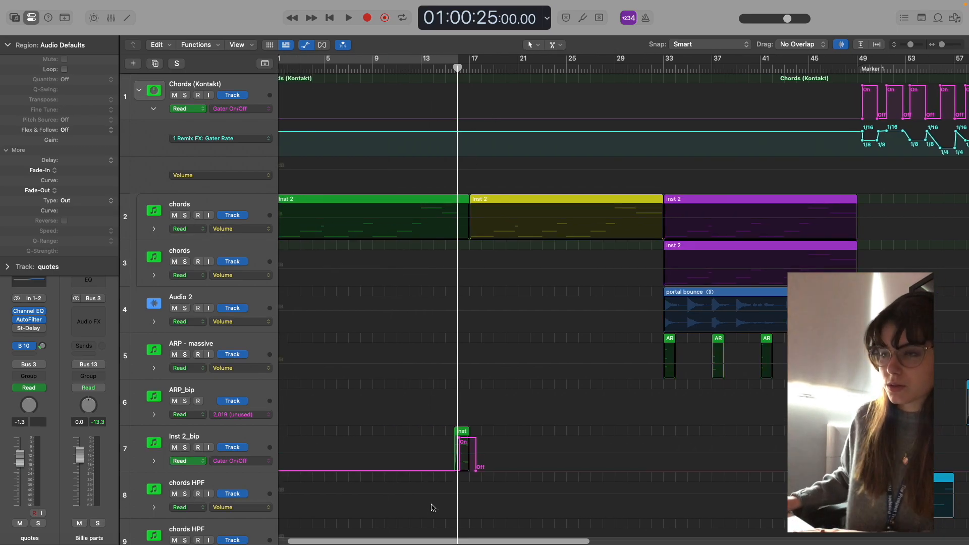
key(a)
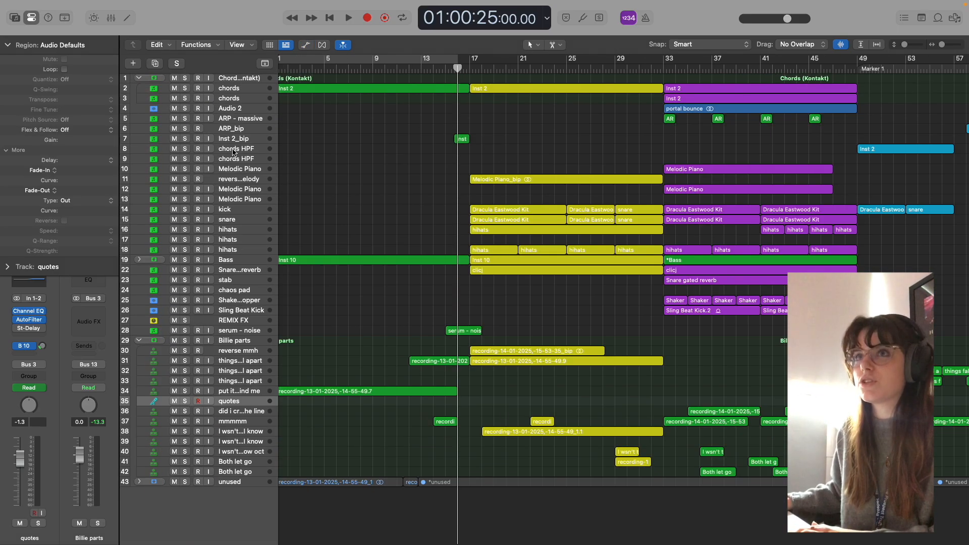
Step: Select and solo the Inst 2_bip track, play its region from about bar 16, and clear the solo
click(240, 143)
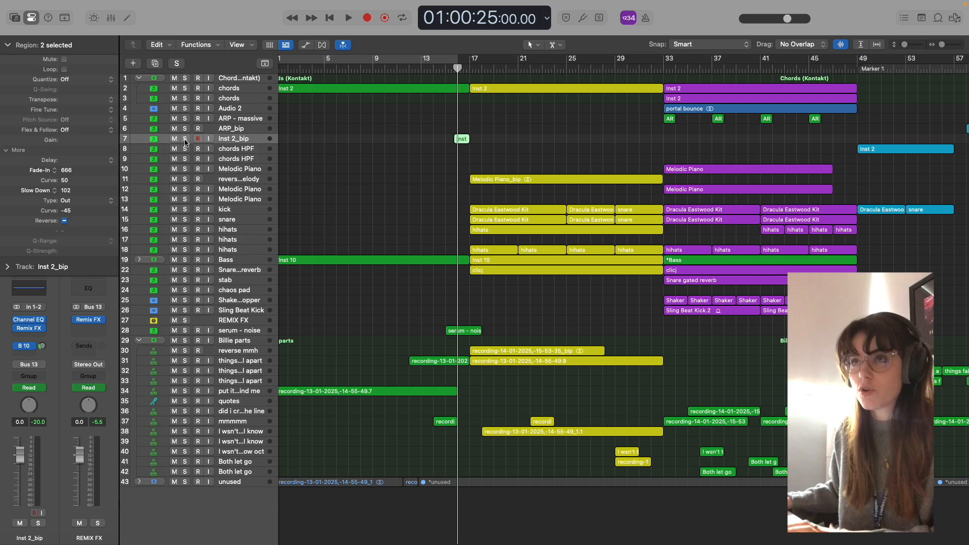
click(185, 139)
click(448, 71)
key(space)
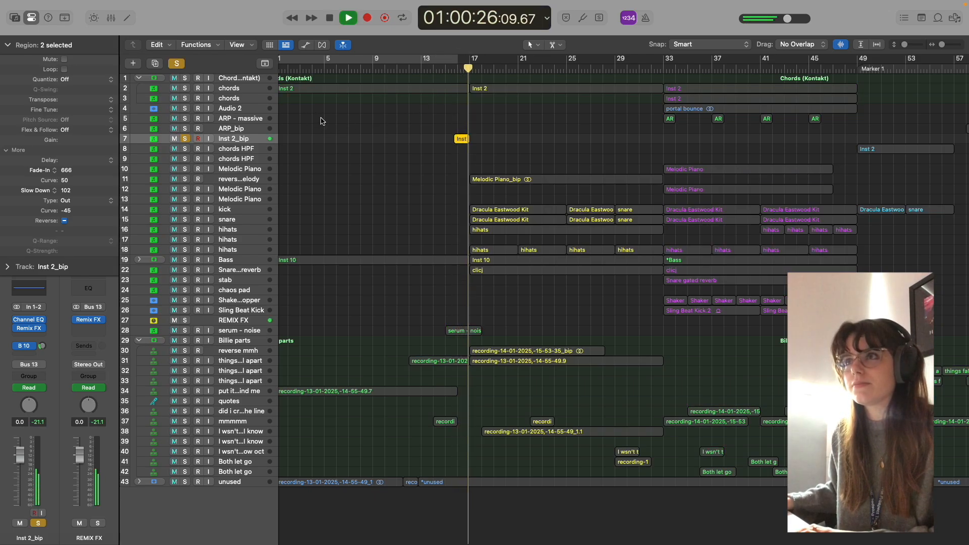
key(space)
click(176, 63)
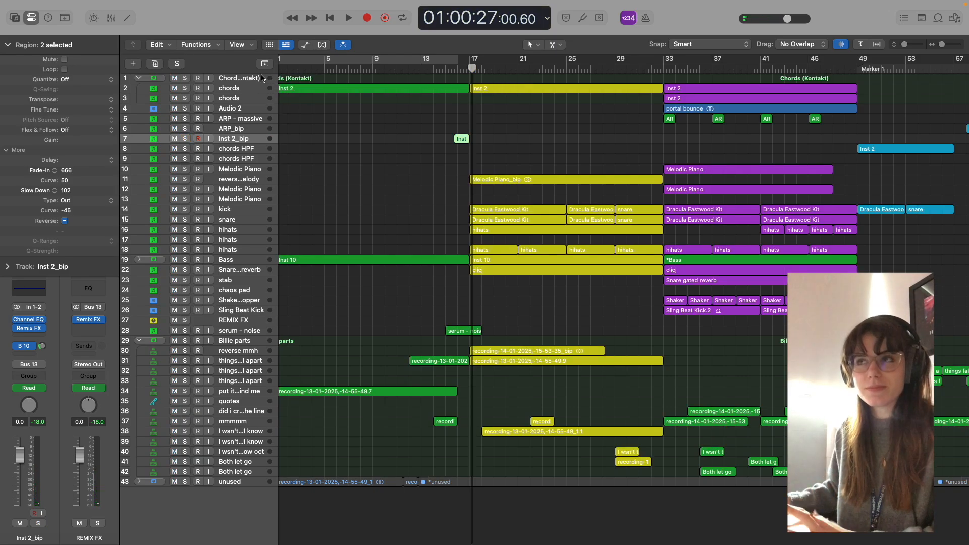
Step: Solo the first chords track and play it around bar 17, and select its Inst 2 region starting there
click(185, 88)
key(space)
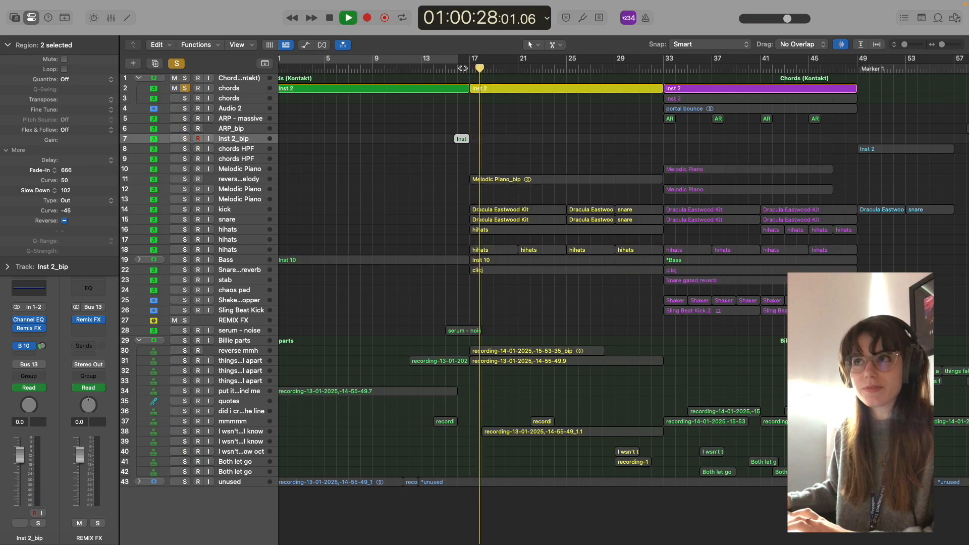
key(space)
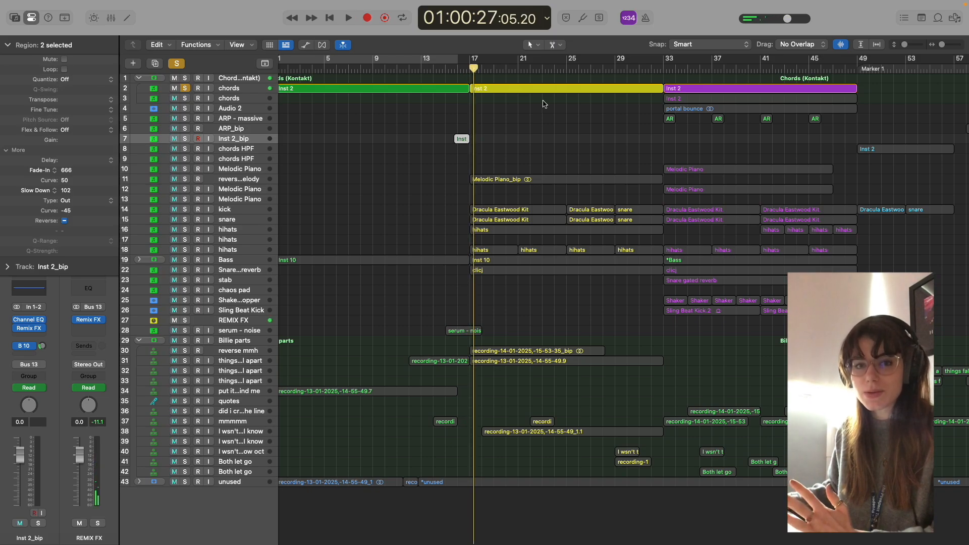
click(499, 96)
click(499, 90)
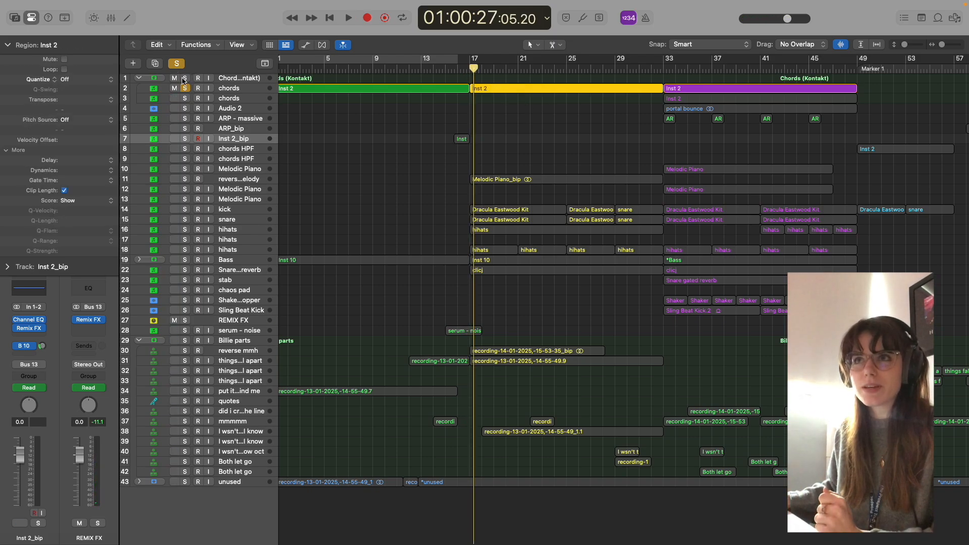
click(6, 48)
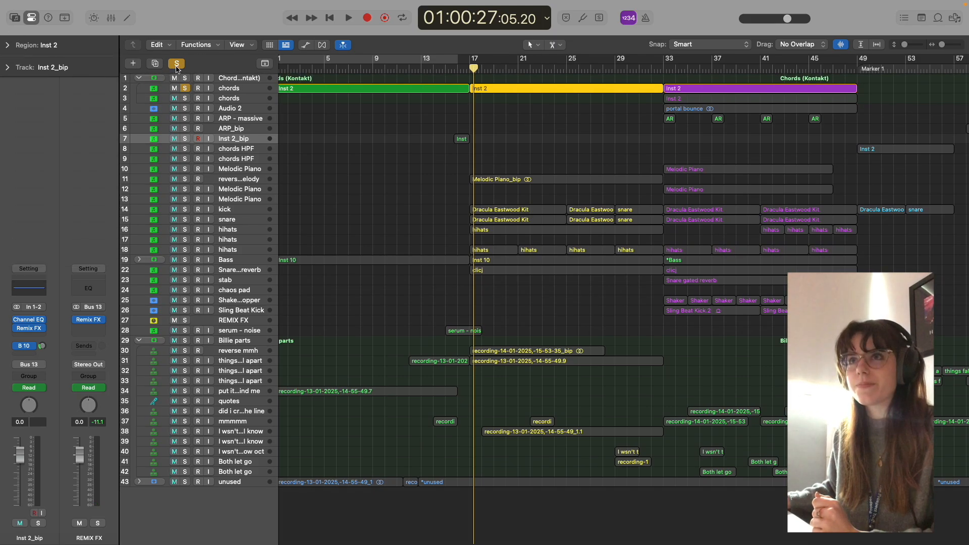
Step: Duplicate the Inst 2_bip track and copy the Inst 2 region at bar 17 onto the second chords track
key(super+d)
drag(512, 89, 511, 100)
Step: Delete every note except the first one at bar 17 from the copied Inst 2 region in the Piano Roll
double_click(510, 99)
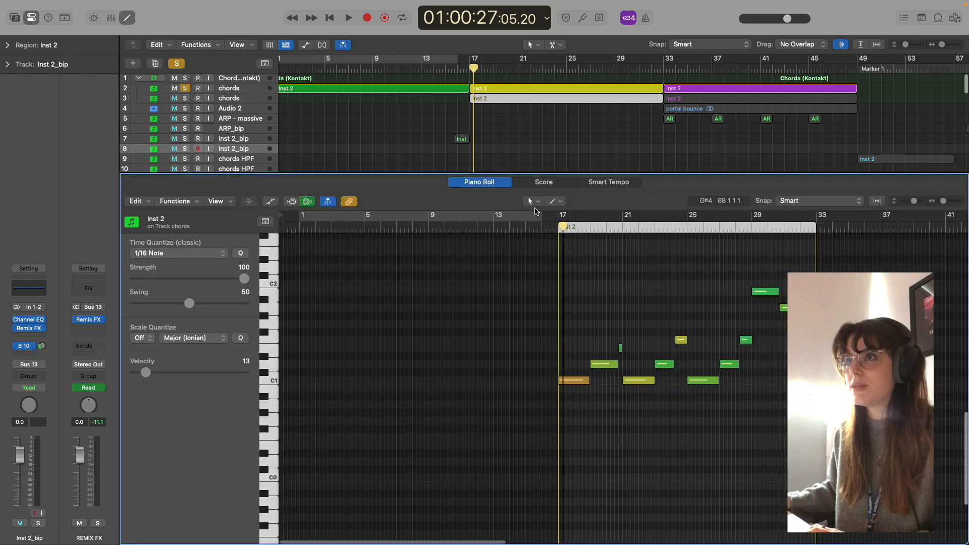
drag(601, 292, 822, 395)
key(Delete)
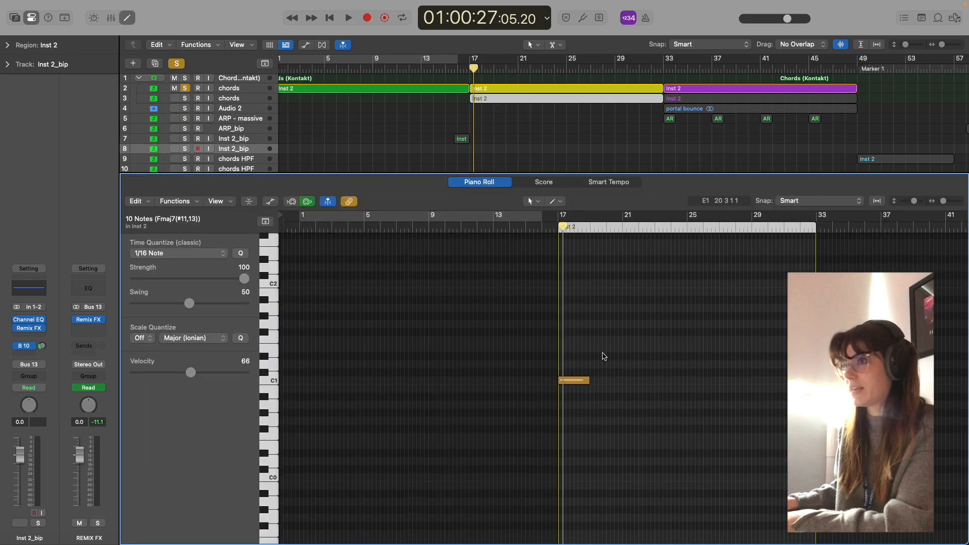
Step: Close the Piano Roll, undo the edits to the copied Inst 2 region, and delete the duplicated Inst 2_bip track
key(e)
right_click(483, 98)
click(488, 119)
click(524, 116)
key(super+z)
key(super+z)
key(super+Delete)
Step: Move the playhead to the Inst 2_bip region near bar 16 and view its Gater On/Off and Gater Rate automation
click(460, 161)
click(457, 69)
key(super+Right)
key(Right)
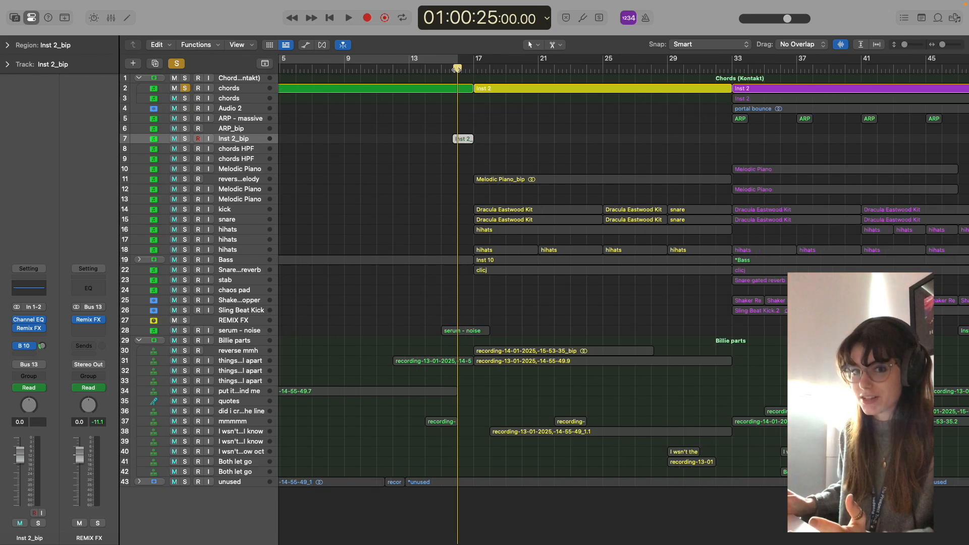
drag(534, 147, 592, 186)
click(517, 160)
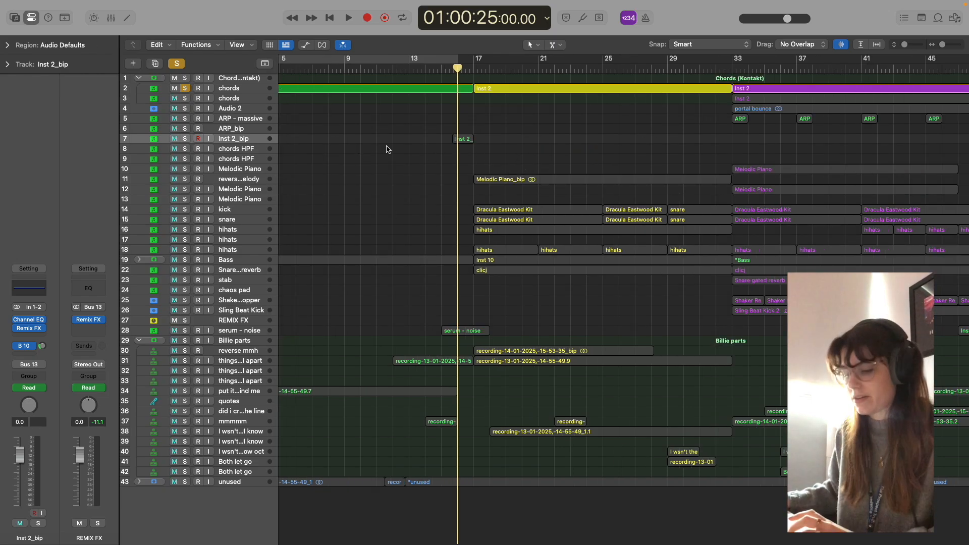
key(a)
click(154, 168)
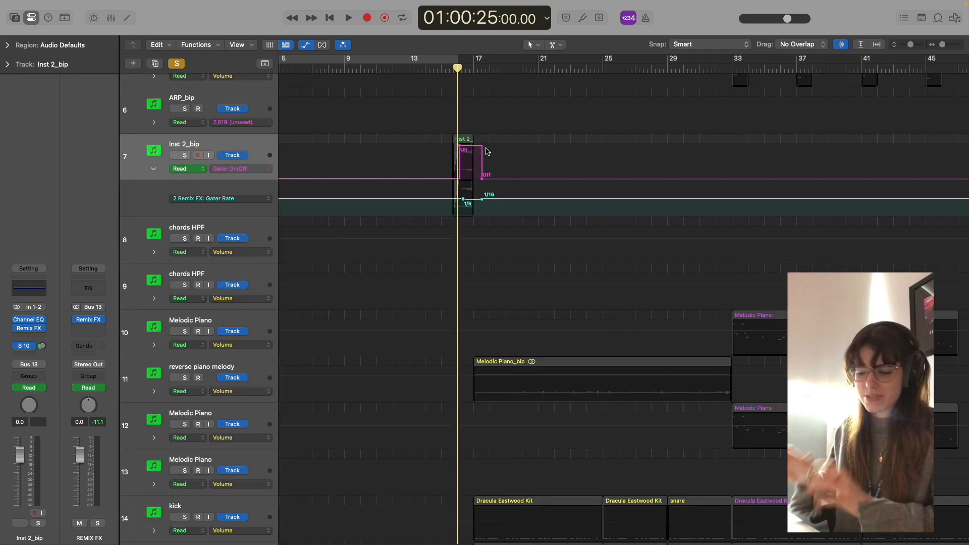
key(a)
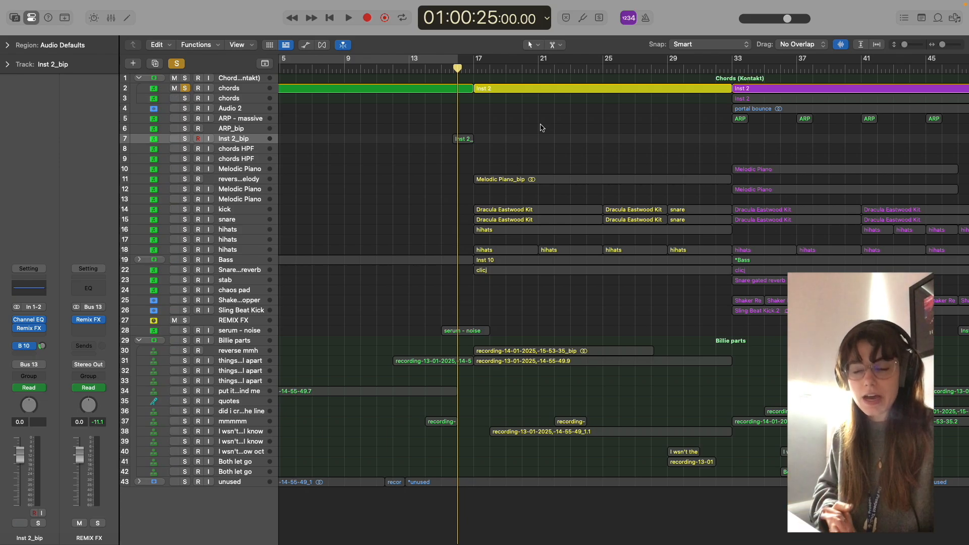
Step: Clear all solos and start playback of the full arrangement from about bar 15
scroll(540, 126, left, 5)
click(177, 63)
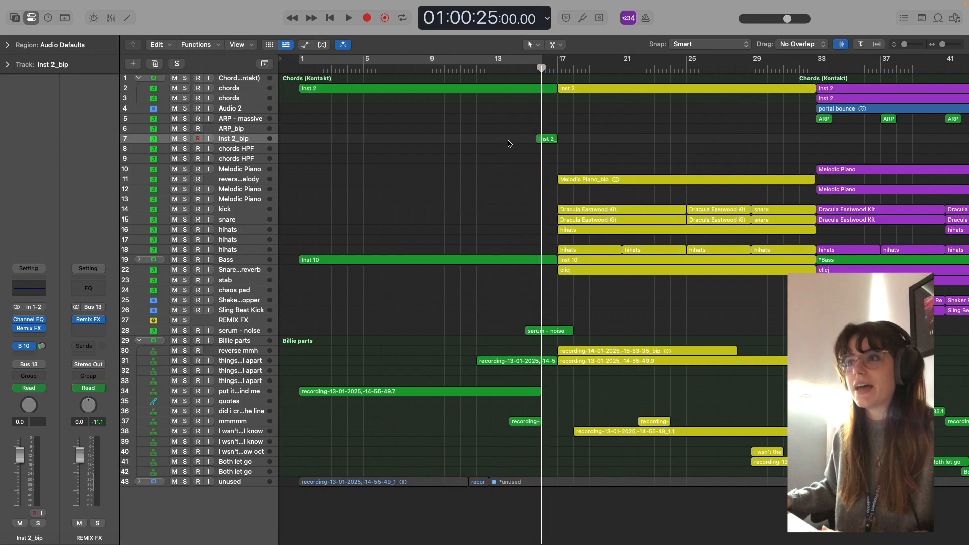
click(525, 67)
key(space)
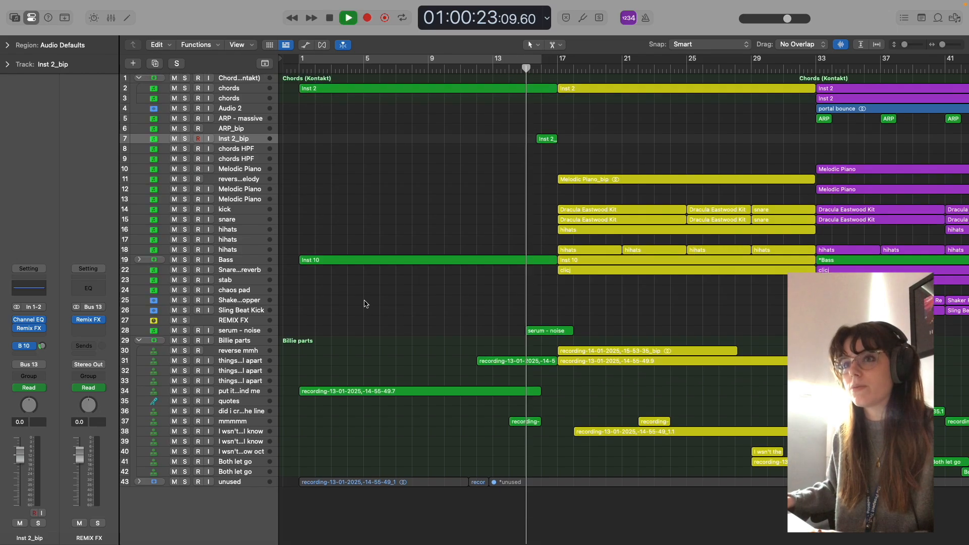
Step: Solo and select the serum - noise track, listen to its region until about bar 18, and clear the solo
click(185, 330)
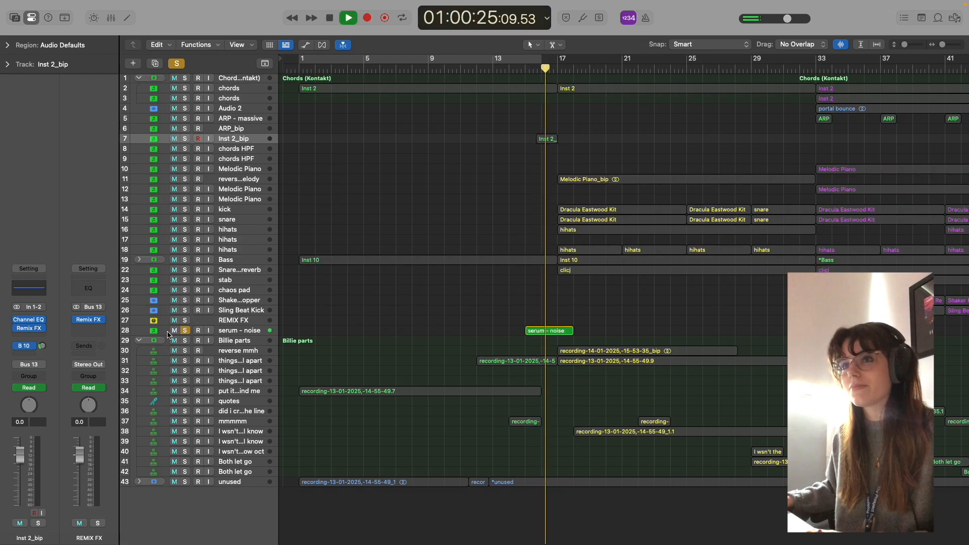
click(535, 331)
scroll(511, 320, up, 1)
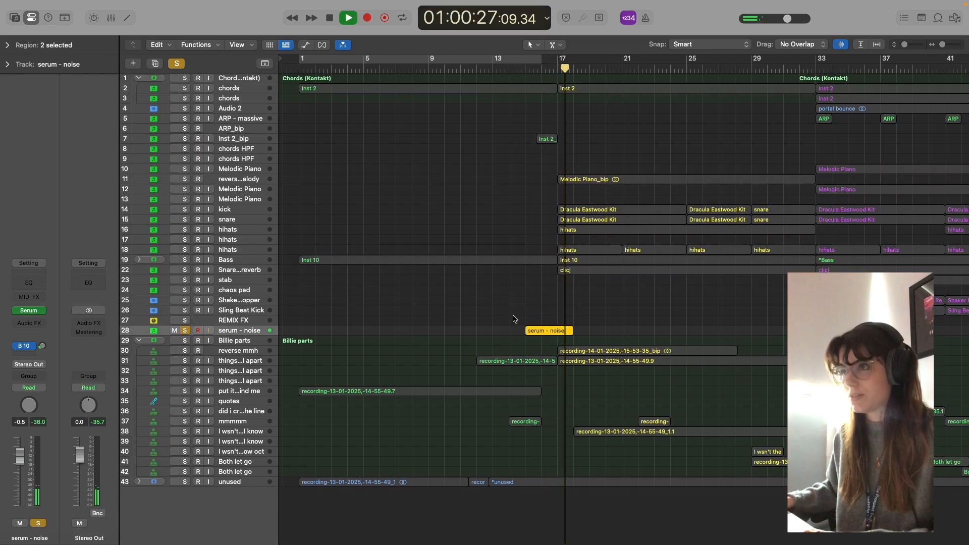
key(a)
key(a)
key(space)
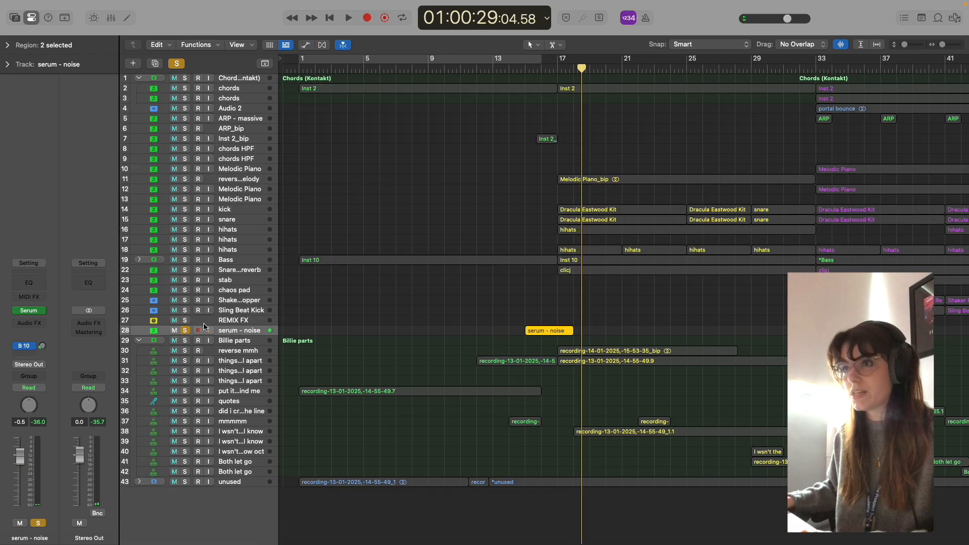
click(182, 331)
Step: Open the Serum instrument on the serum - noise track and play from about bar 15 to observe its noise and filter
click(29, 310)
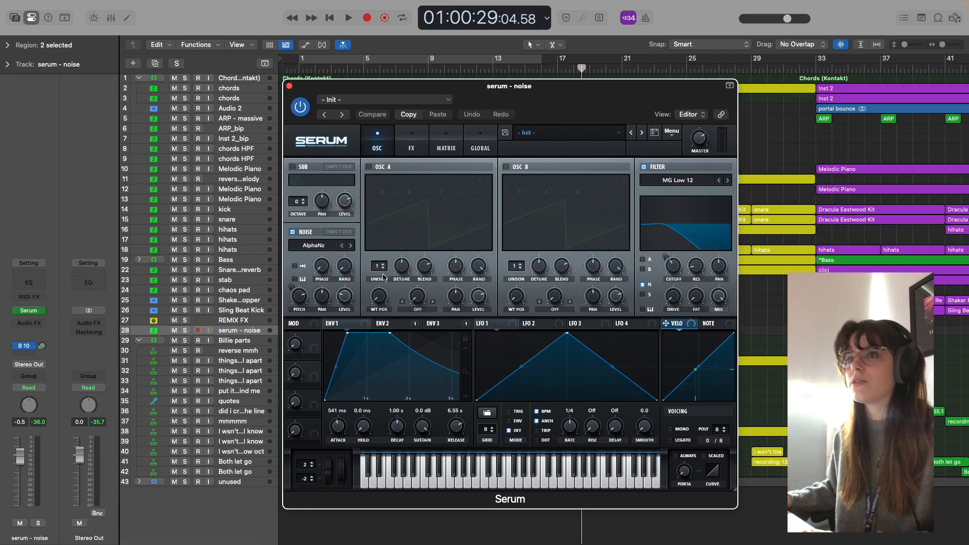
key(space)
key(space)
drag(556, 87, 353, 32)
click(537, 70)
key(space)
key(space)
click(522, 70)
key(space)
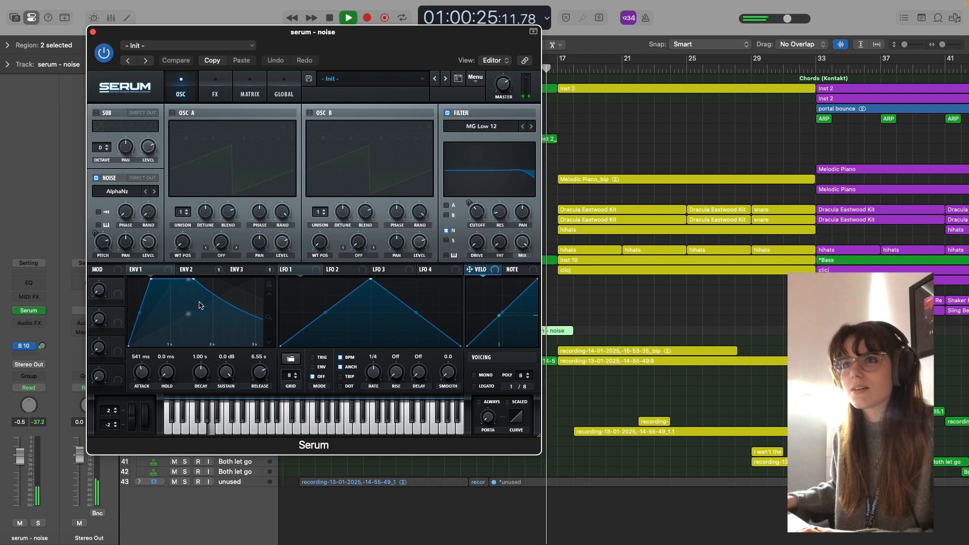
Step: View Serum's modulation matrix, stop playback, and close the instrument window
click(249, 91)
key(space)
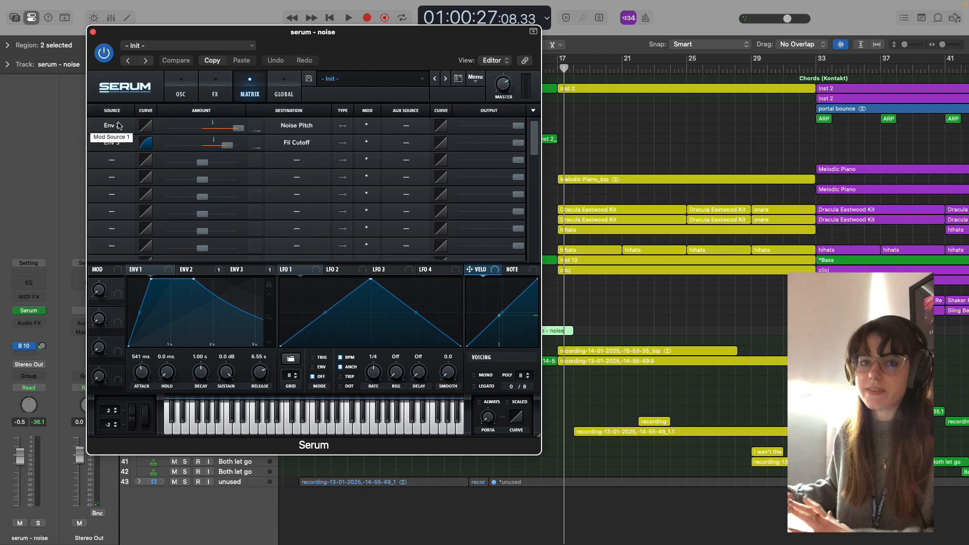
click(93, 32)
Step: Clear the region selection and show the whole arrangement with automation hidden
scroll(461, 281, right, 3)
click(449, 279)
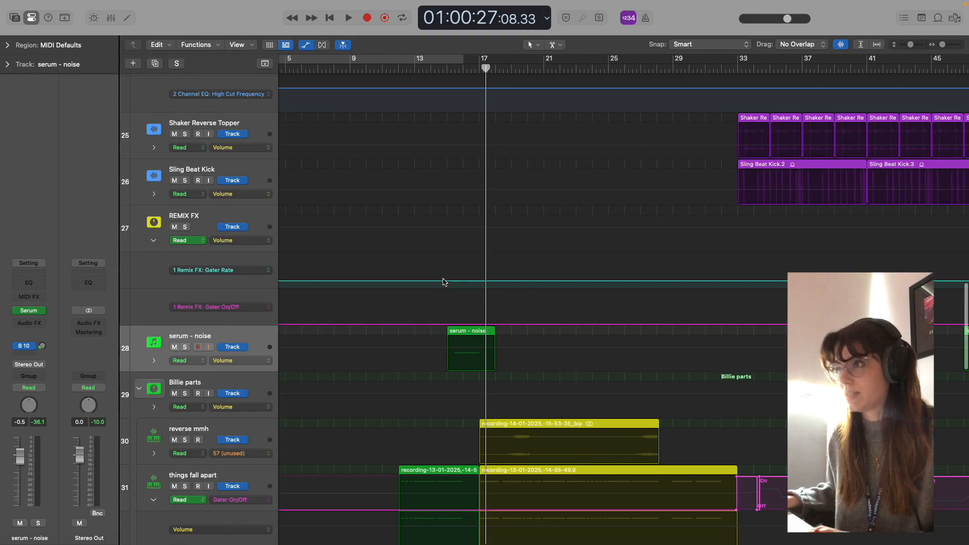
scroll(454, 285, right, 5)
scroll(489, 288, left, 2)
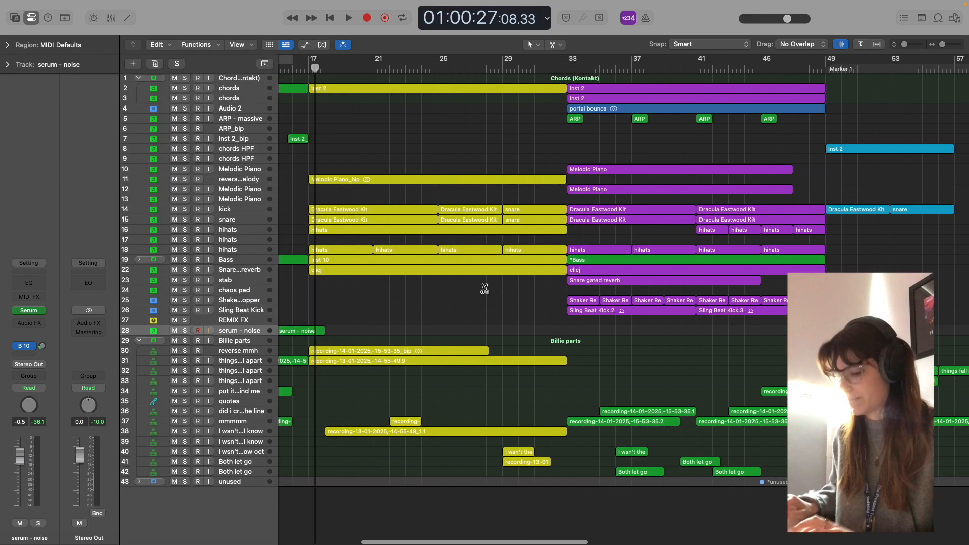
scroll(485, 287, left, 5)
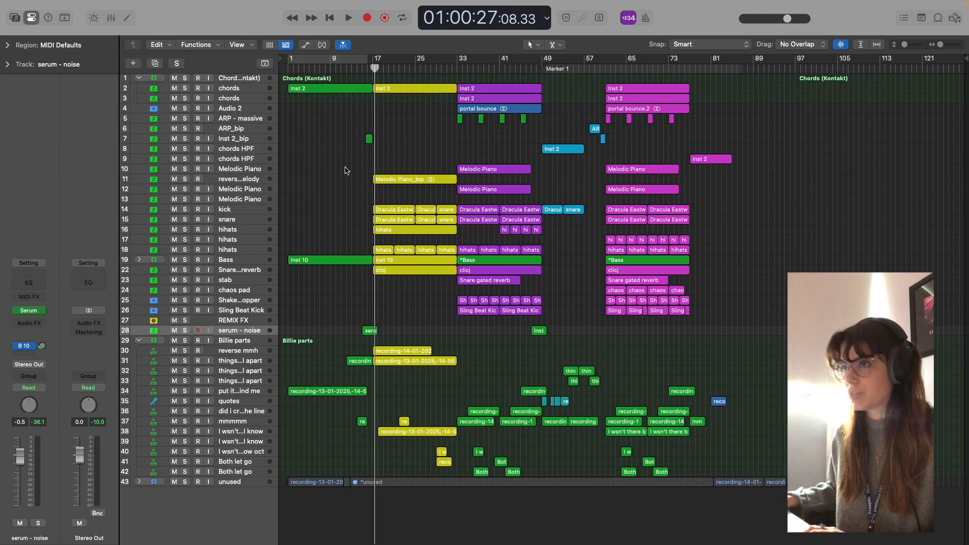